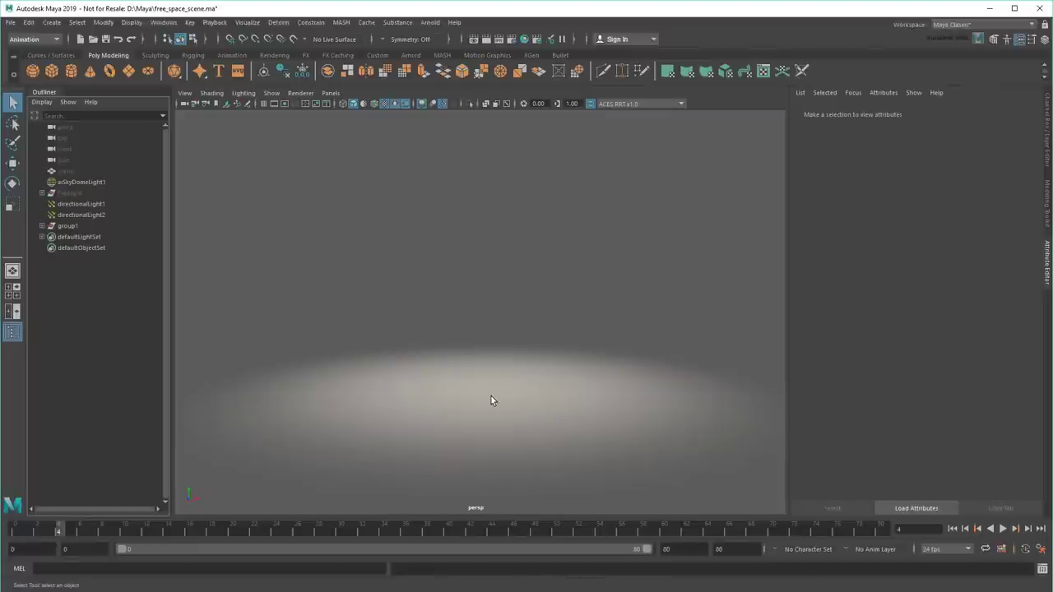
- Open the Node Editor from the Windows menu and dock it below the 3D viewport
{"action": "left_click", "coordinate": [163, 23]}
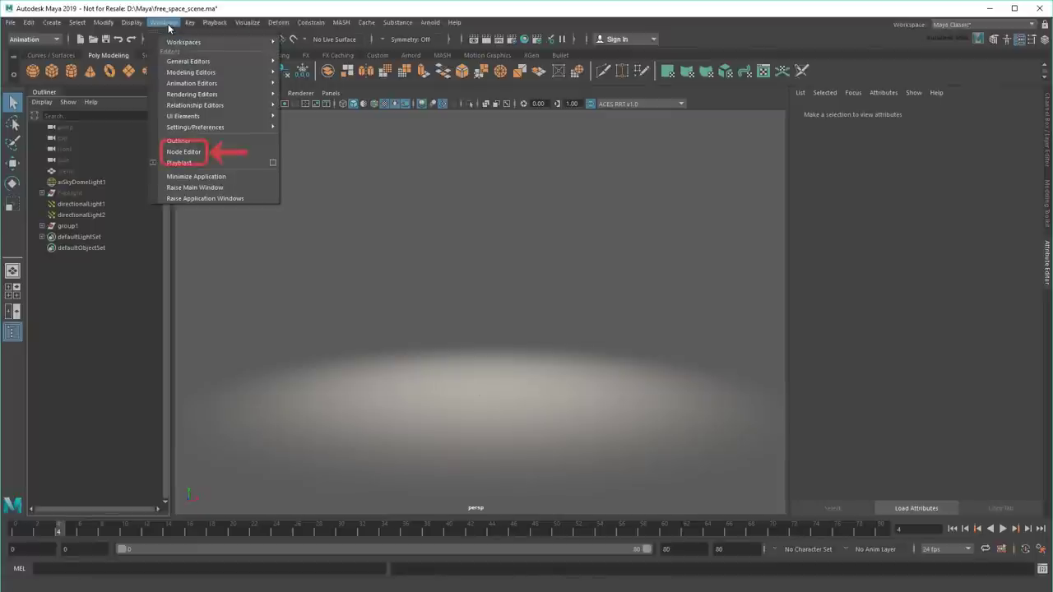
{"action": "left_click", "coordinate": [193, 152]}
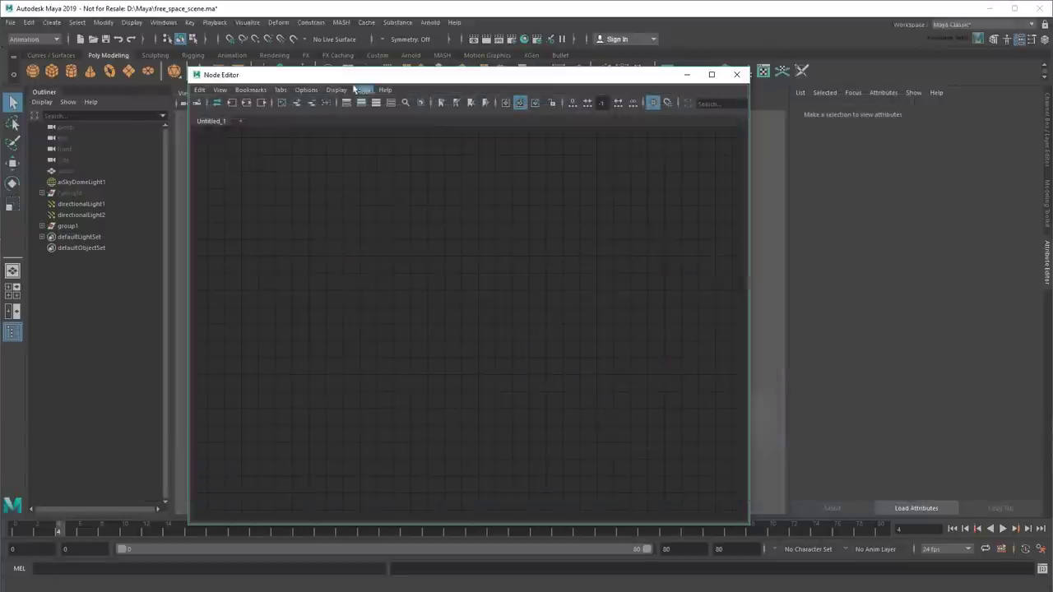
{"action": "left_click_drag", "start_coordinate": [351, 77], "coordinate": [390, 515]}
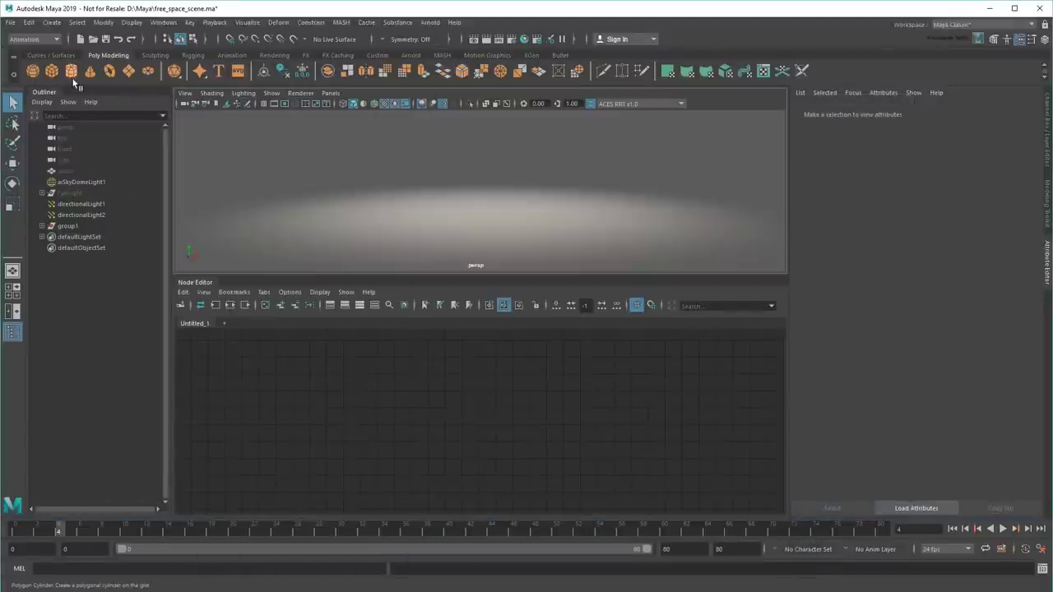
- Create a polygon cylinder and enlarge it through polyCylinder1 to radius 11.864, height 15.472
{"action": "left_click", "coordinate": [73, 74]}
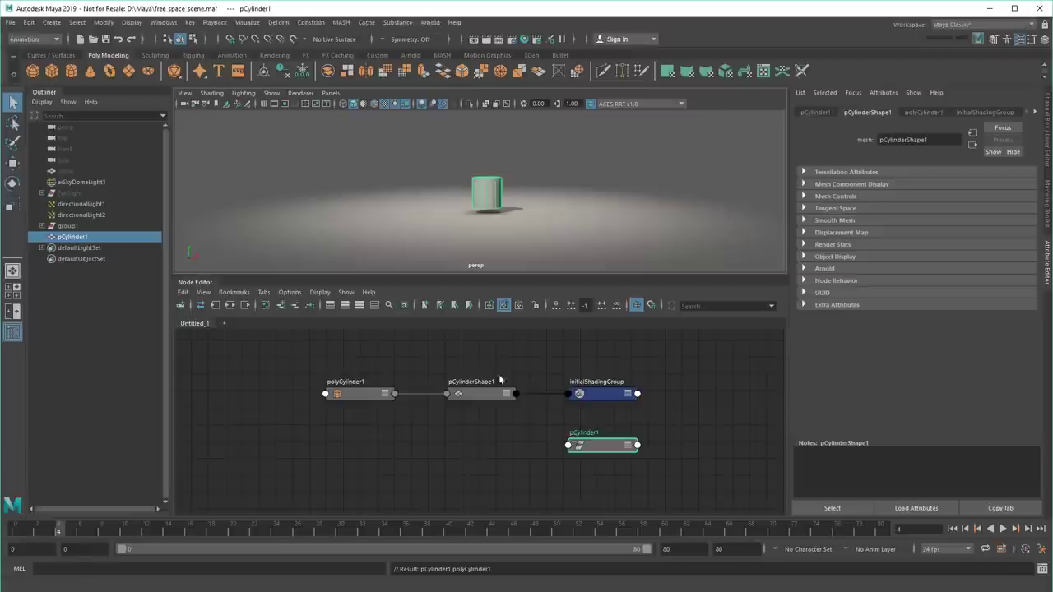
{"action": "scroll", "coordinate": [520, 416], "scroll_direction": "up", "scroll_amount": 2}
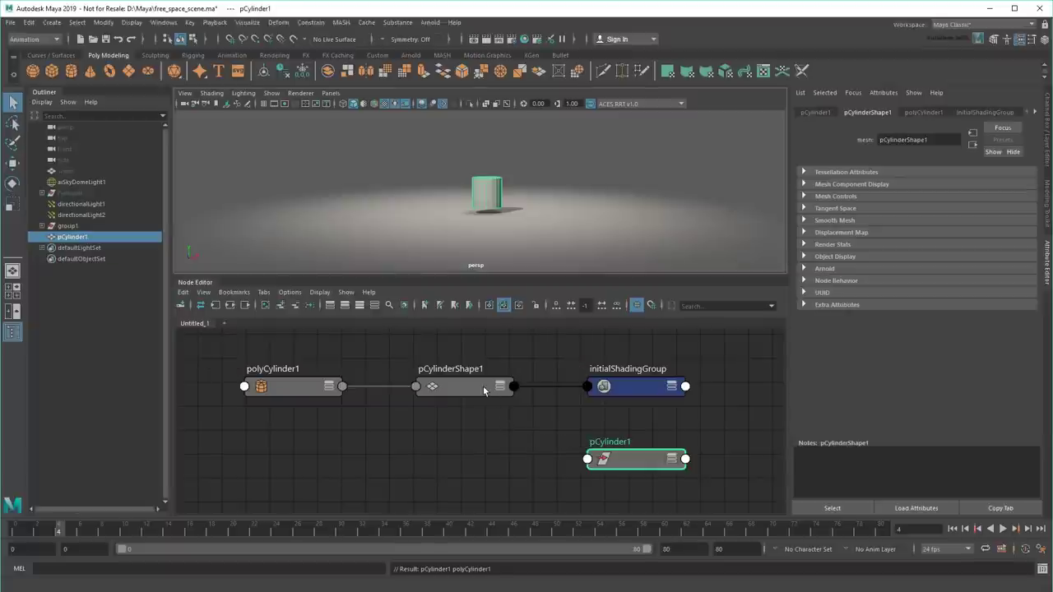
{"action": "left_click", "coordinate": [484, 391]}
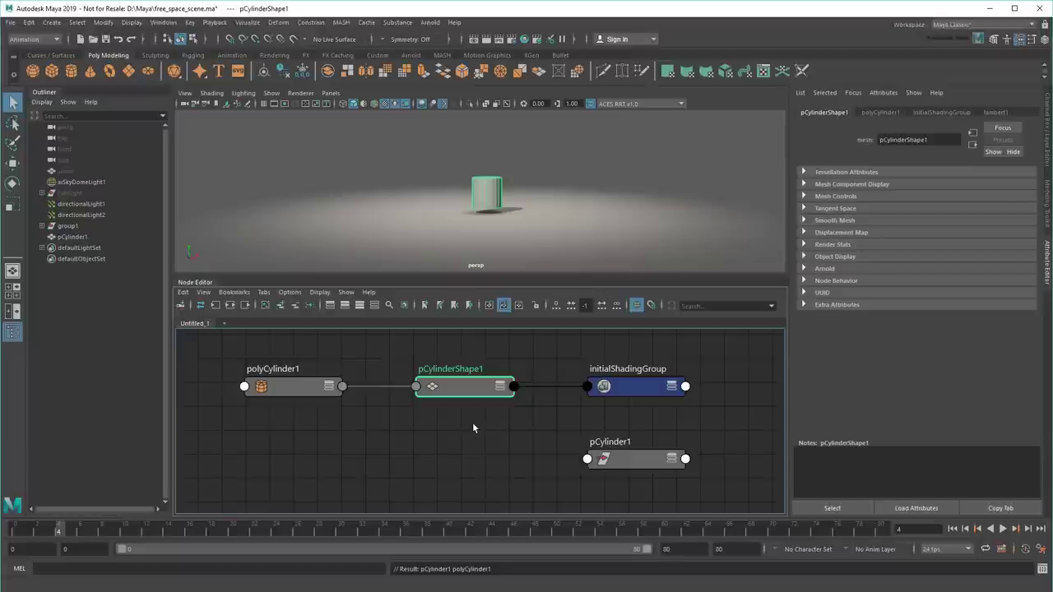
{"action": "left_click", "coordinate": [292, 390]}
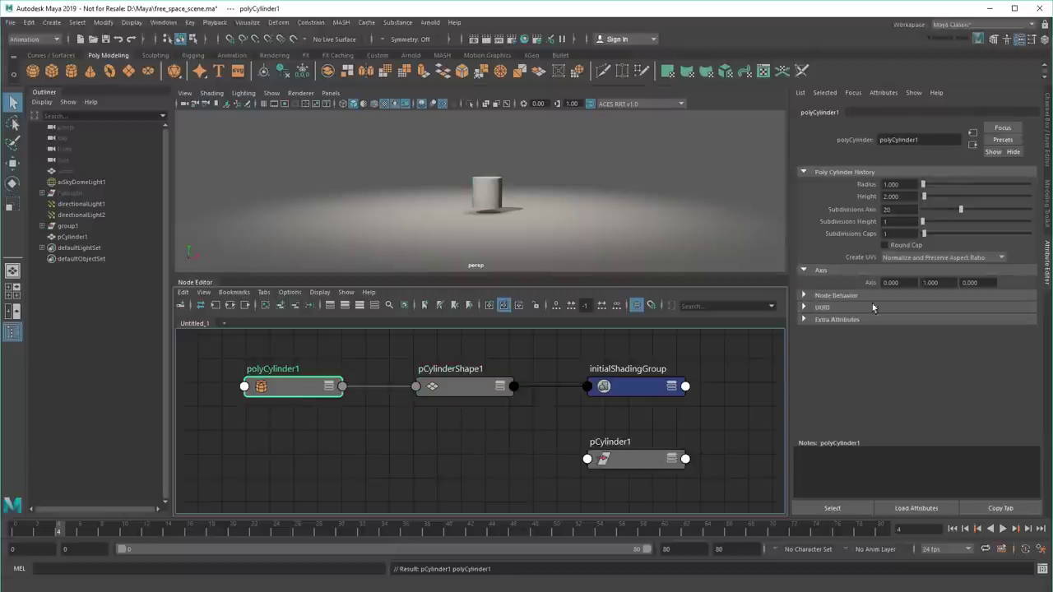
{"action": "left_click_drag", "start_coordinate": [923, 185], "coordinate": [939, 198]}
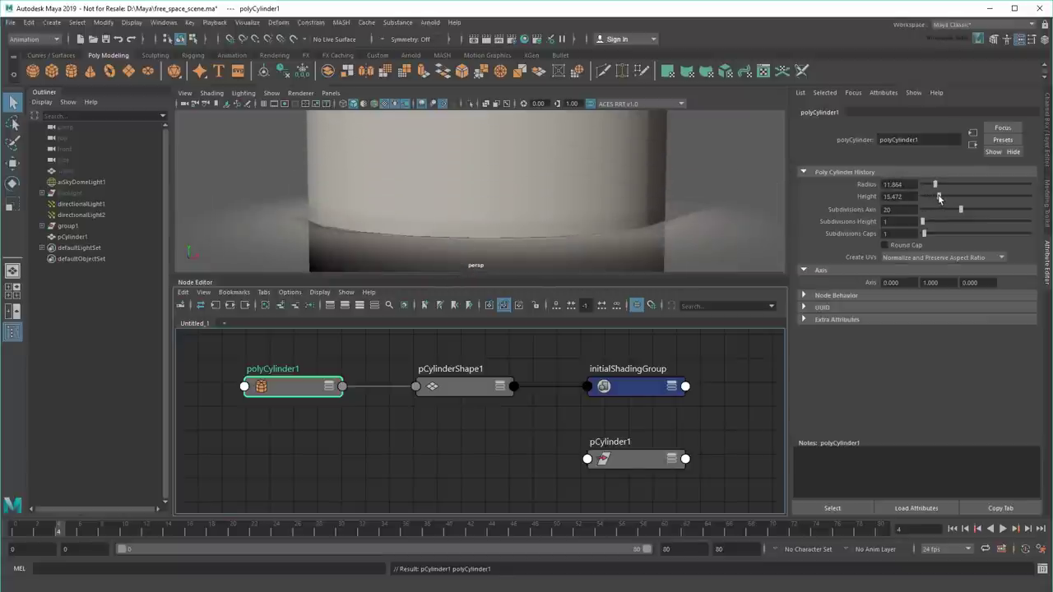
{"action": "scroll", "coordinate": [637, 195], "scroll_direction": "down", "scroll_amount": 5}
{"action": "left_click", "coordinate": [631, 465]}
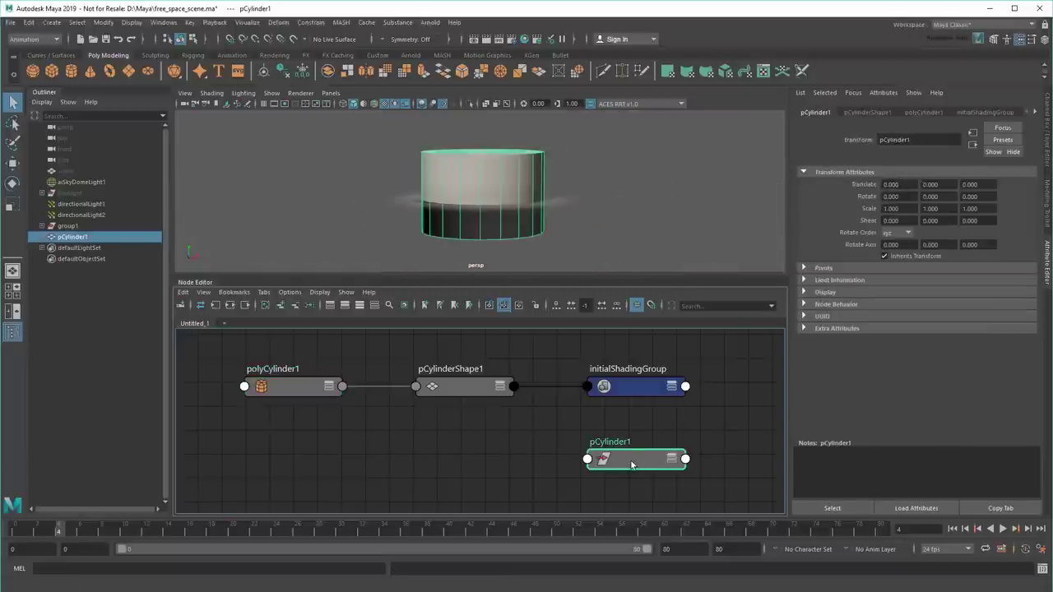
{"action": "left_click", "coordinate": [868, 113]}
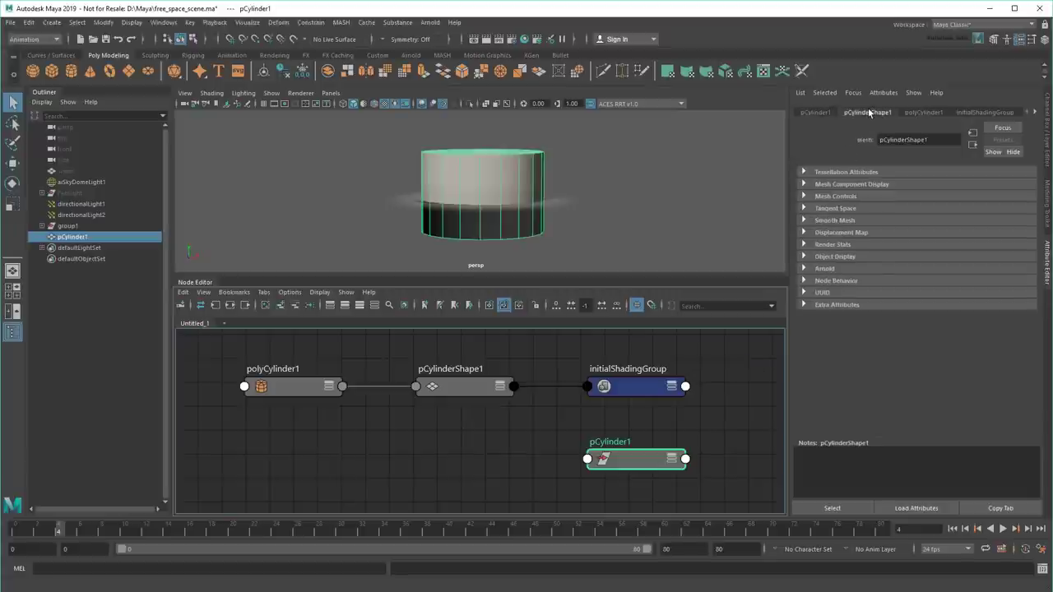
{"action": "left_click", "coordinate": [925, 113]}
{"action": "left_click", "coordinate": [971, 115]}
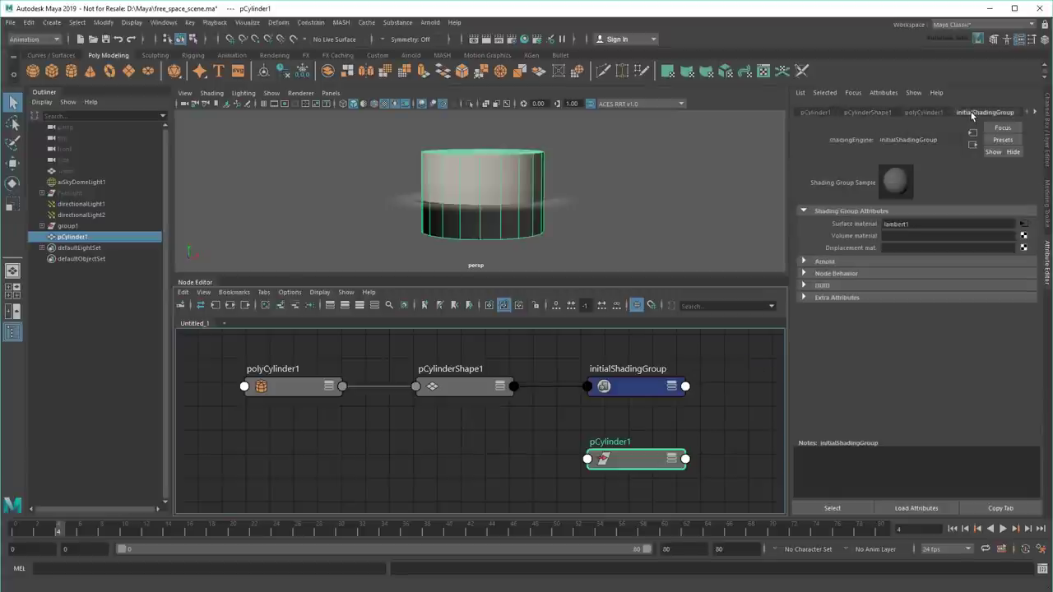
{"action": "left_click", "coordinate": [1034, 112]}
{"action": "left_click", "coordinate": [1001, 112]}
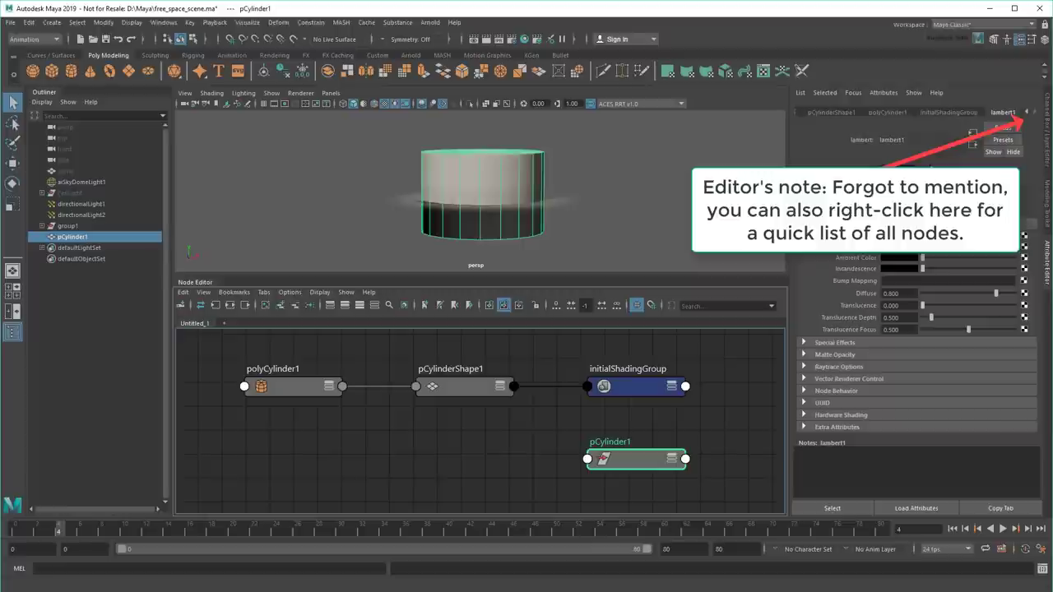
{"action": "left_click", "coordinate": [310, 391]}
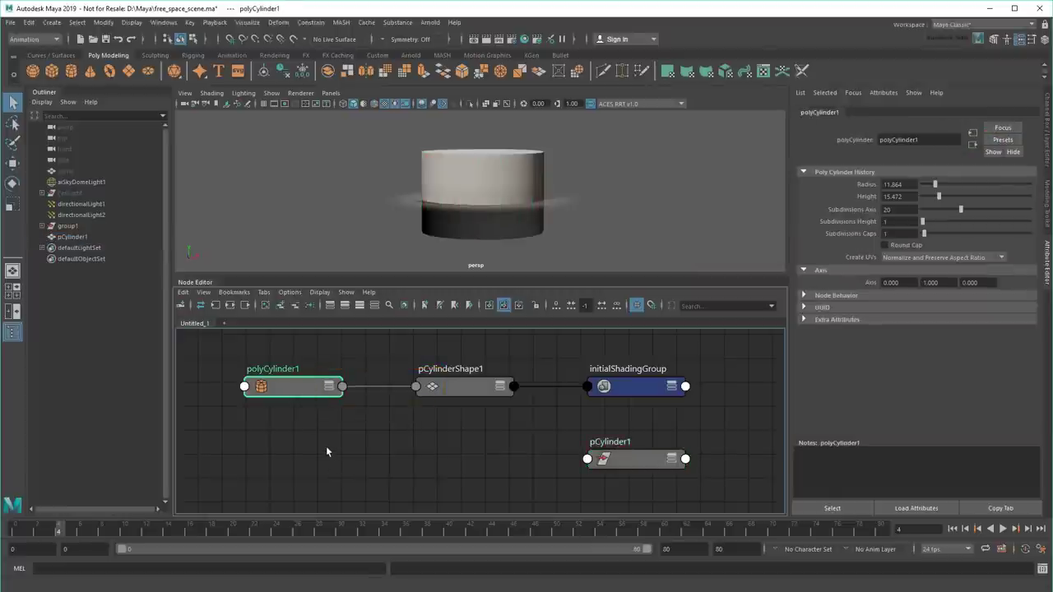
- Inspect the cylinder's node connections, delete polyCylinder1, then undo to restore the history node
{"action": "left_click", "coordinate": [330, 386]}
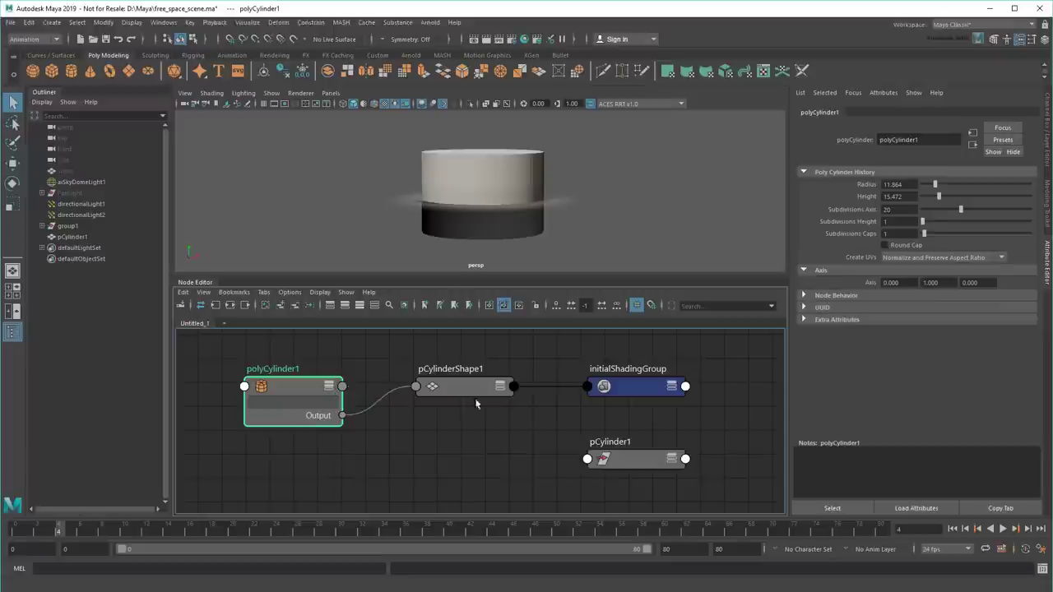
{"action": "left_click", "coordinate": [499, 386]}
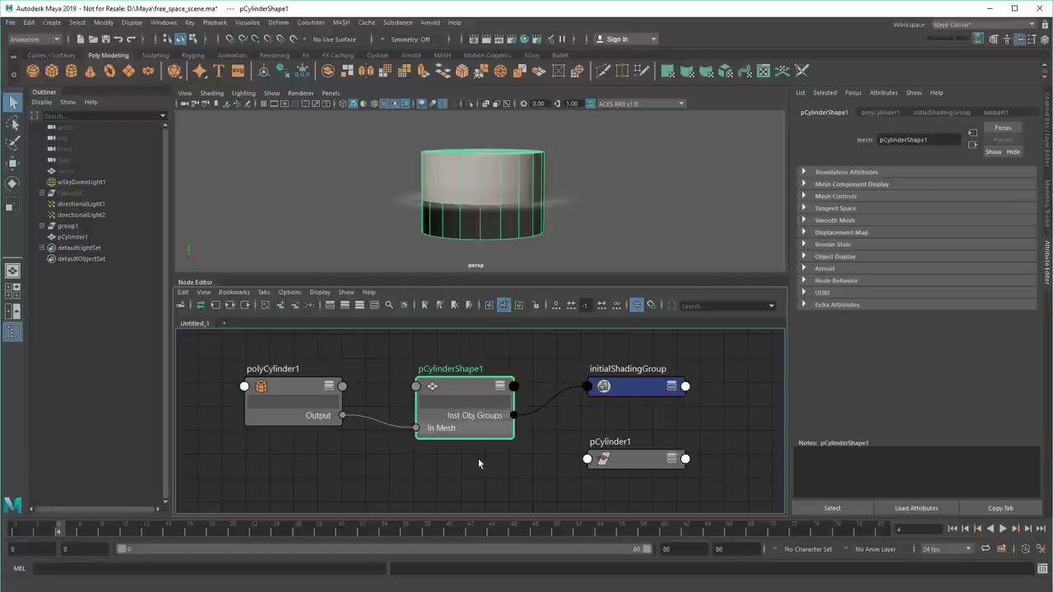
{"action": "left_click", "coordinate": [283, 403]}
{"action": "key", "text": "Delete"}
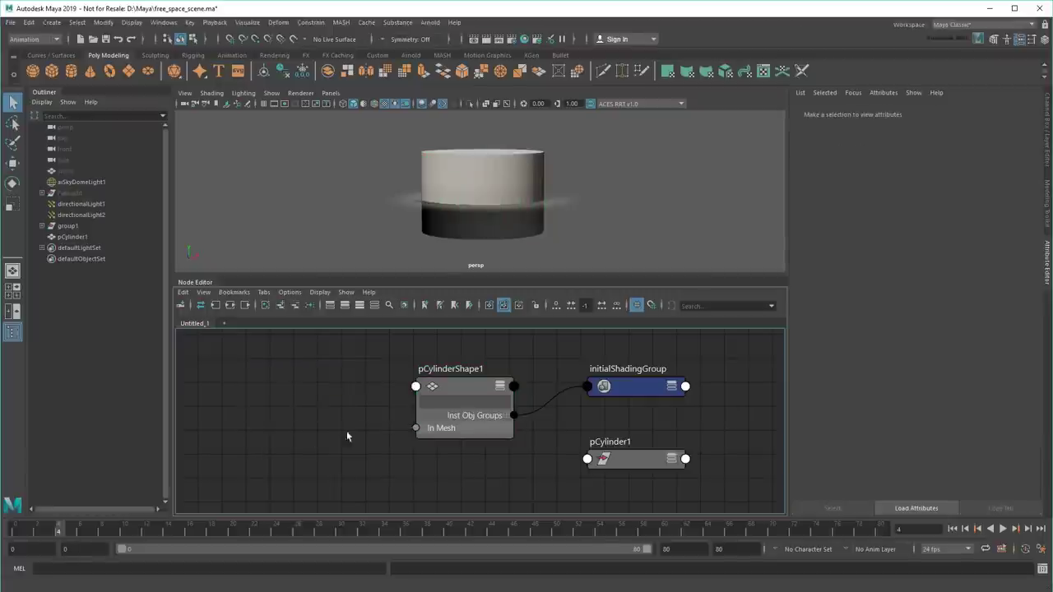
{"action": "left_click", "coordinate": [459, 392]}
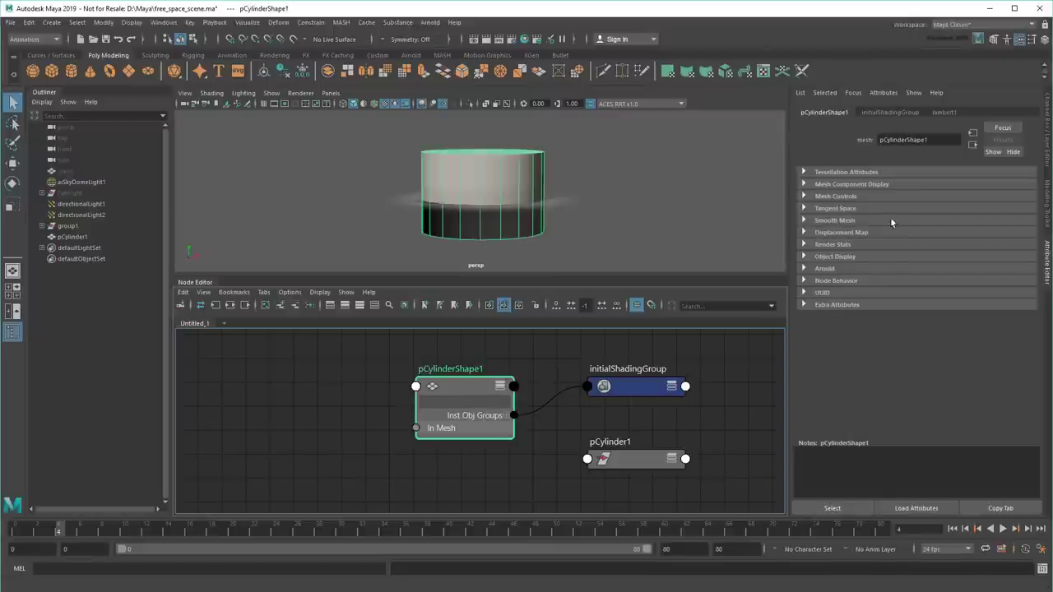
{"action": "left_click", "coordinate": [896, 114]}
{"action": "left_click", "coordinate": [946, 113]}
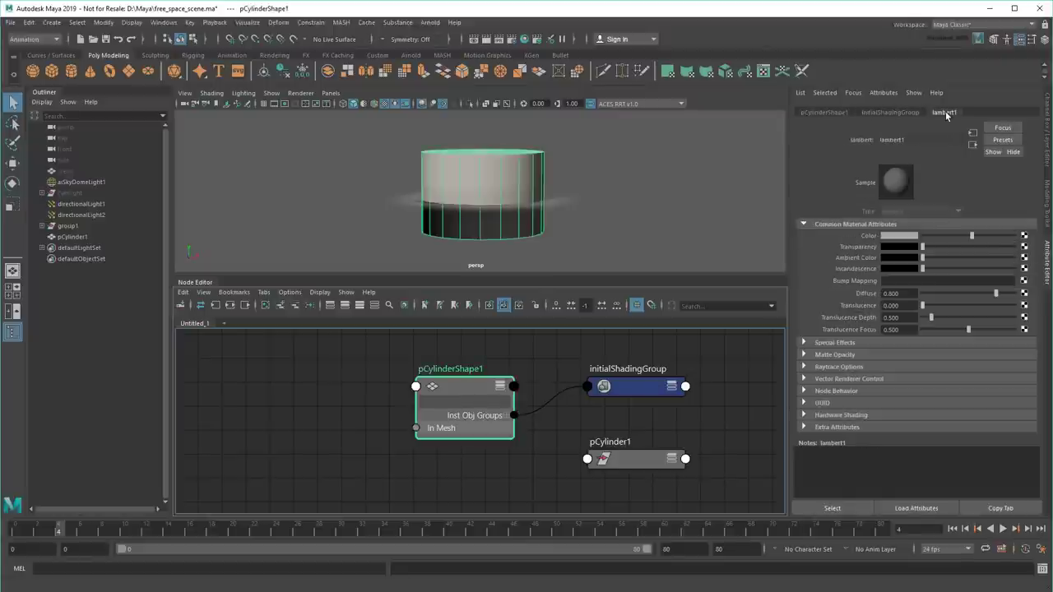
{"action": "left_click", "coordinate": [821, 111]}
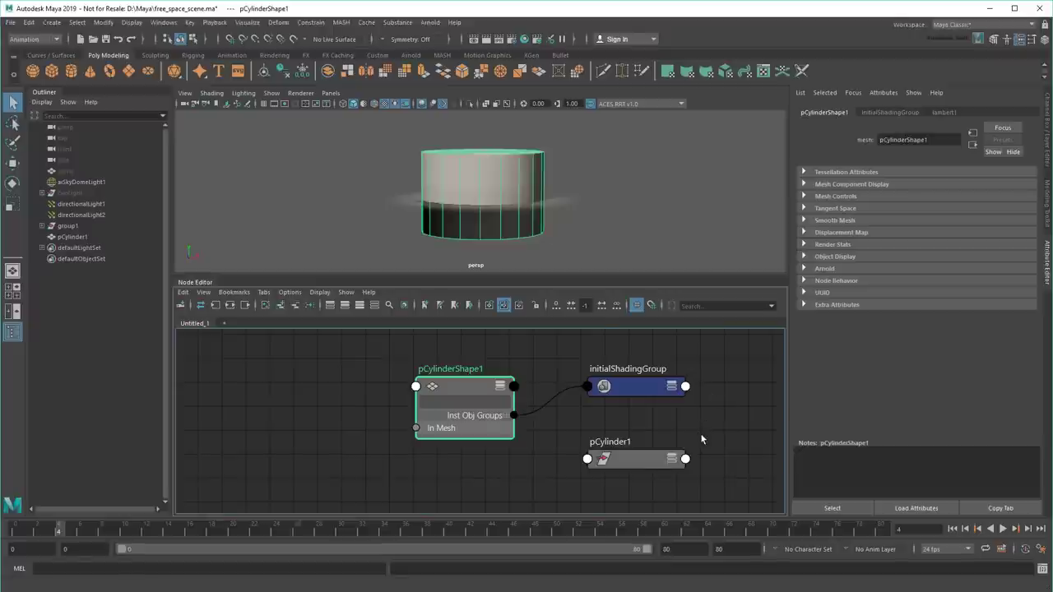
{"action": "key", "text": "ctrl+z"}
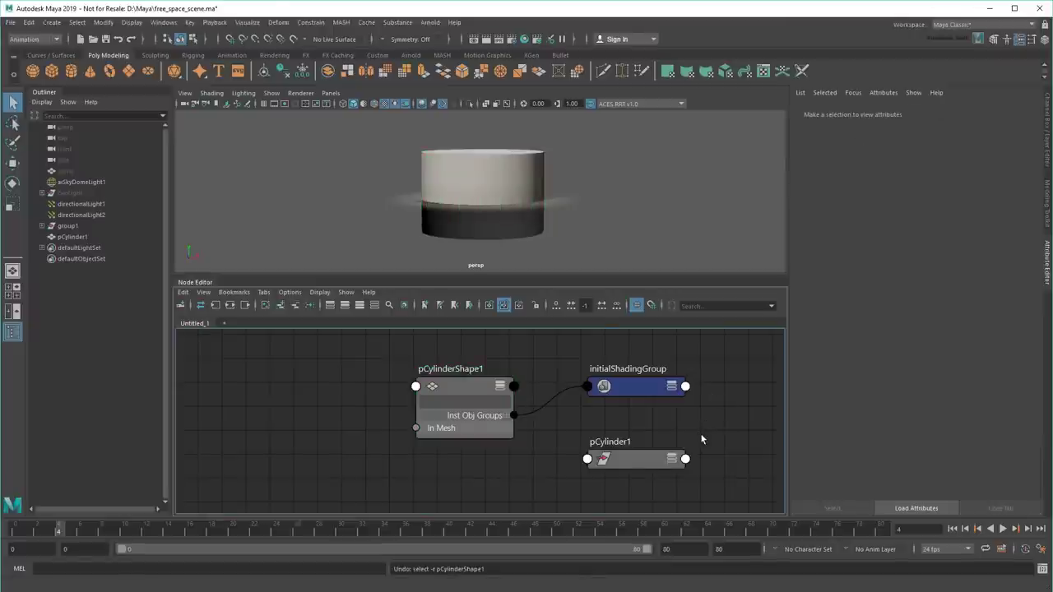
{"action": "key", "text": "ctrl+z"}
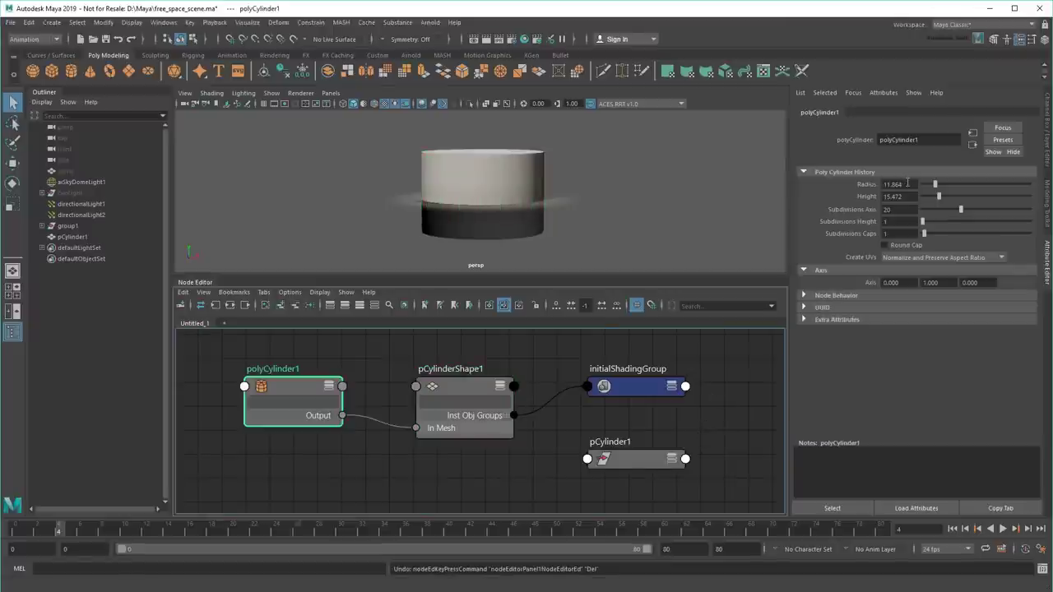
- Set the cylinder's Radius to 1 and Height to 2
{"action": "double_click", "coordinate": [907, 183]}
{"action": "type", "text": "1"}
{"action": "key", "text": "Tab"}
{"action": "type", "text": "2"}
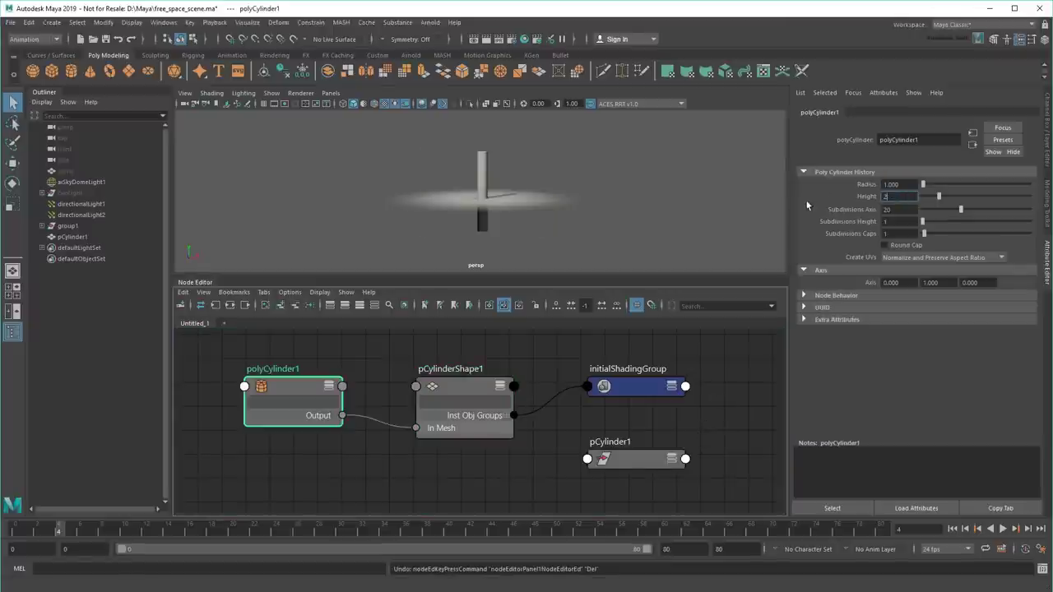
{"action": "key", "text": "Return"}
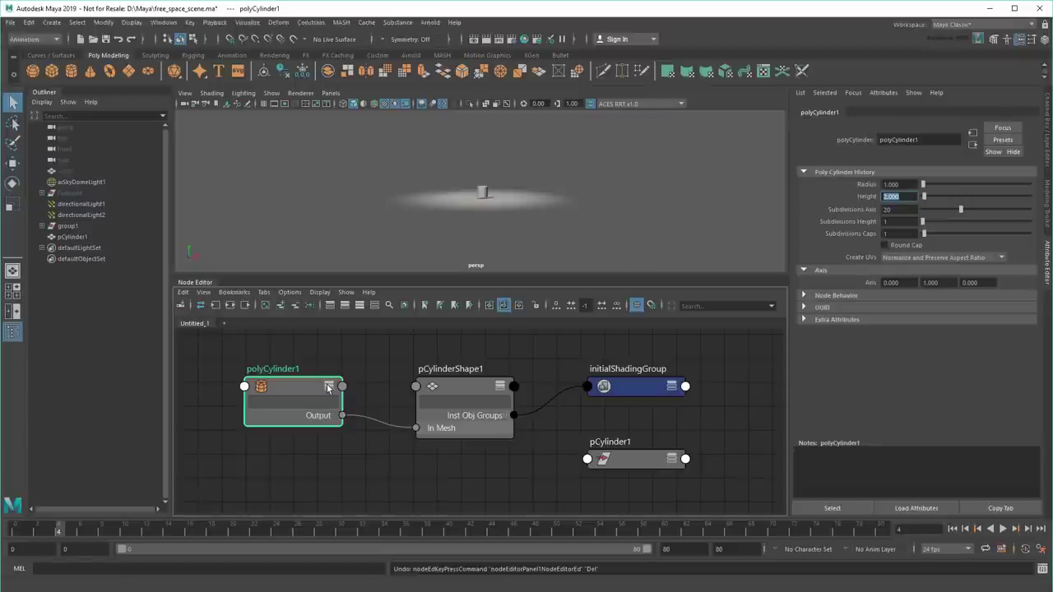
- Frame the cylinder and drag lambert1's Color slider to a slightly darker grey
{"action": "left_click", "coordinate": [328, 387]}
{"action": "left_click", "coordinate": [496, 385]}
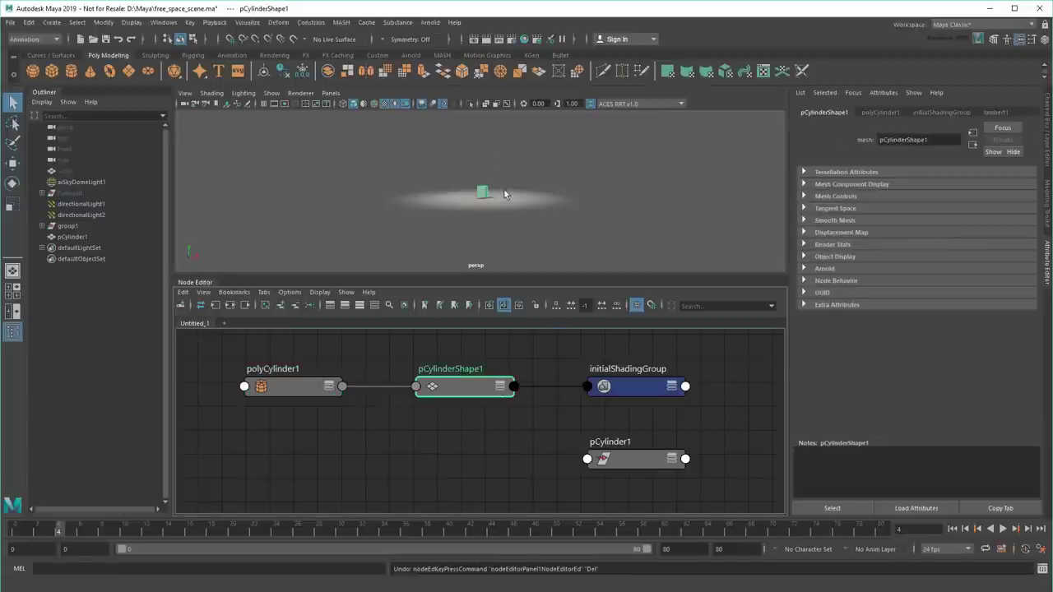
{"action": "key", "text": "f"}
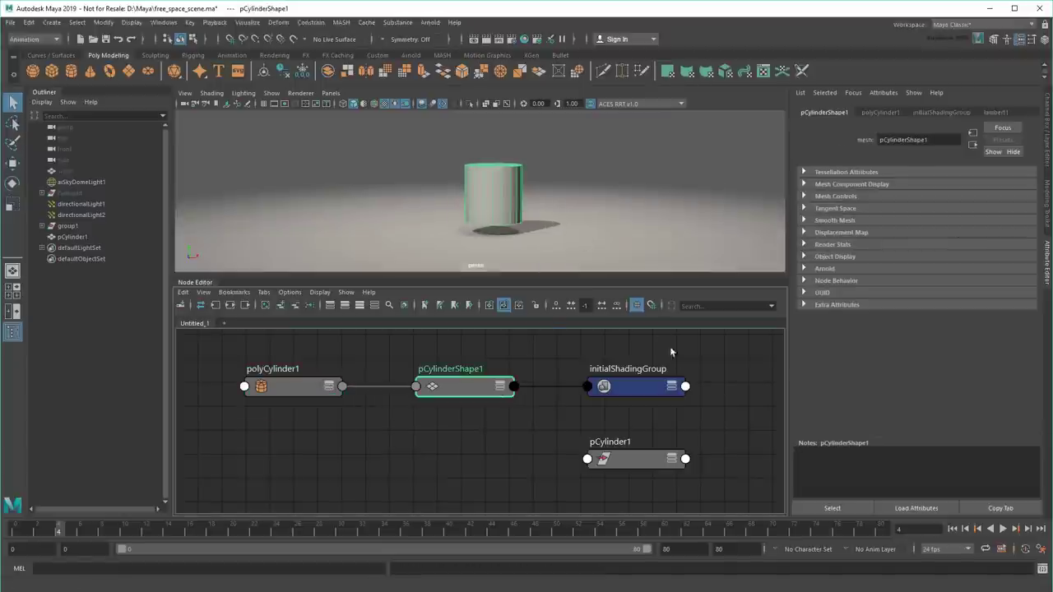
{"action": "left_click", "coordinate": [657, 394]}
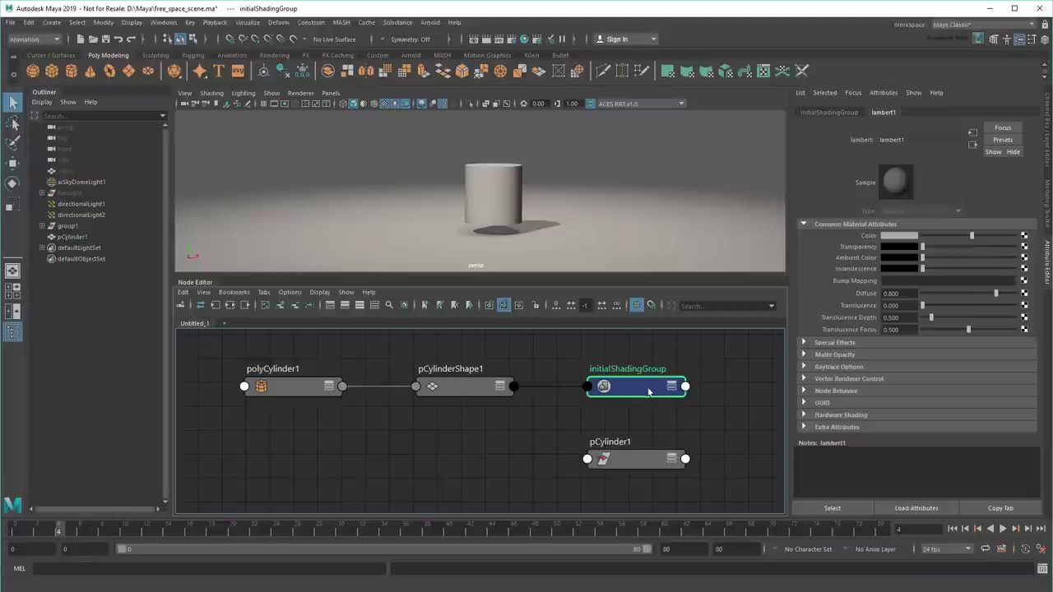
{"action": "mouse_move", "coordinate": [972, 237]}
{"action": "left_mouse_down"}
{"action": "mouse_move", "coordinate": [946, 237]}
{"action": "mouse_move", "coordinate": [959, 233]}
{"action": "left_mouse_up"}
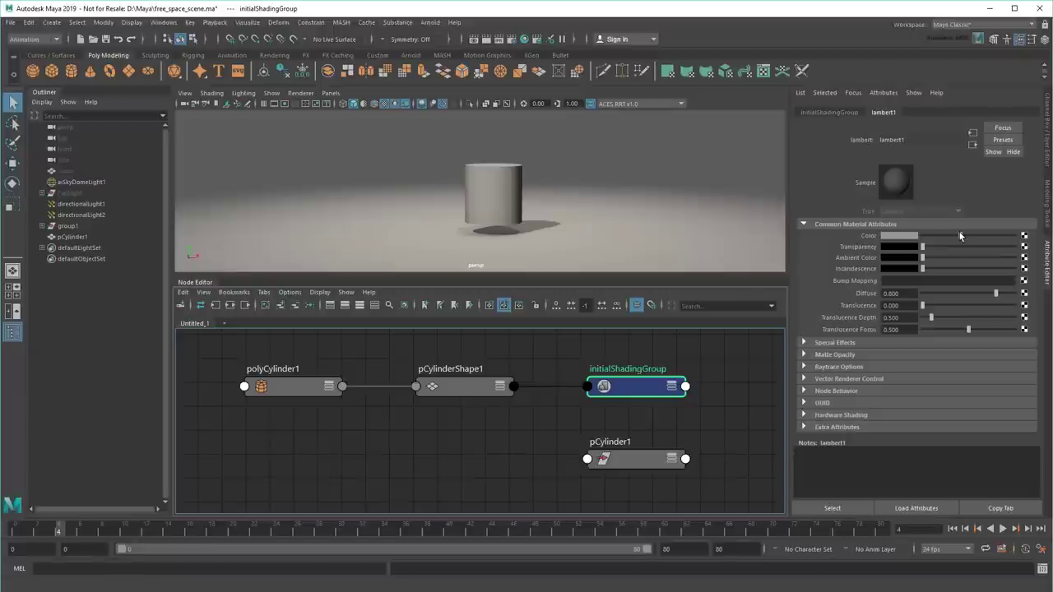
{"action": "left_click", "coordinate": [638, 461]}
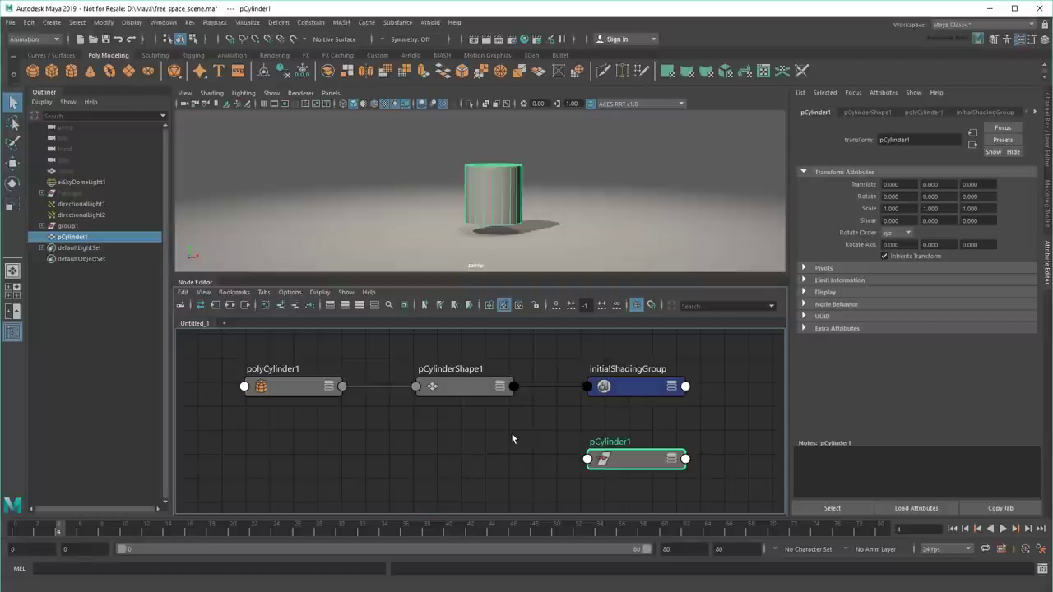
- Scale the cylinder into a tall slender column (0.611, 2.985, 0.611) and move its pivot to the base
{"action": "right_click_drag", "start_coordinate": [571, 178], "coordinate": [526, 195], "text": "alt"}
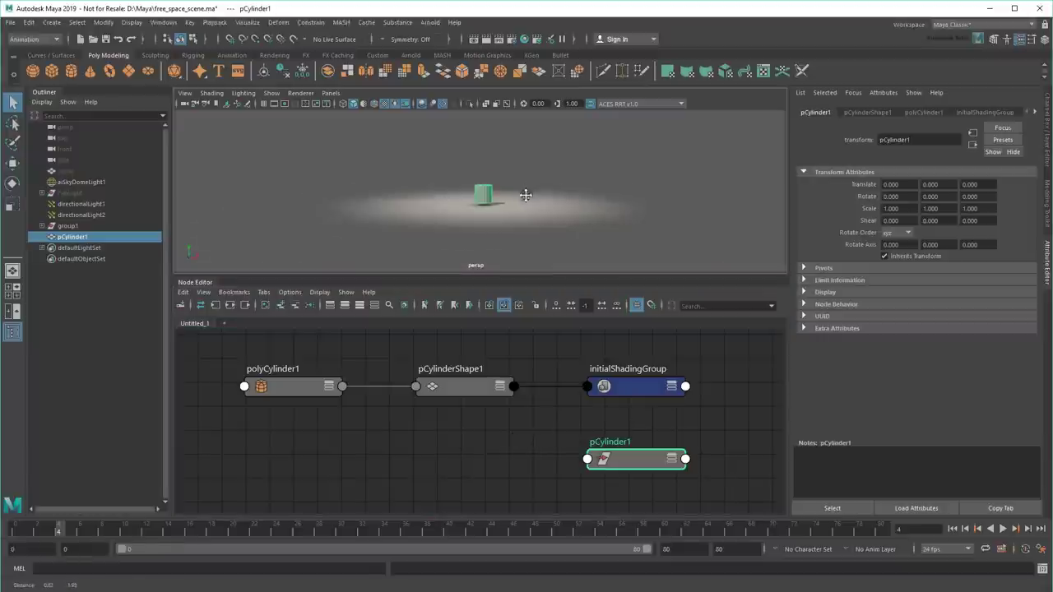
{"action": "left_click", "coordinate": [12, 163]}
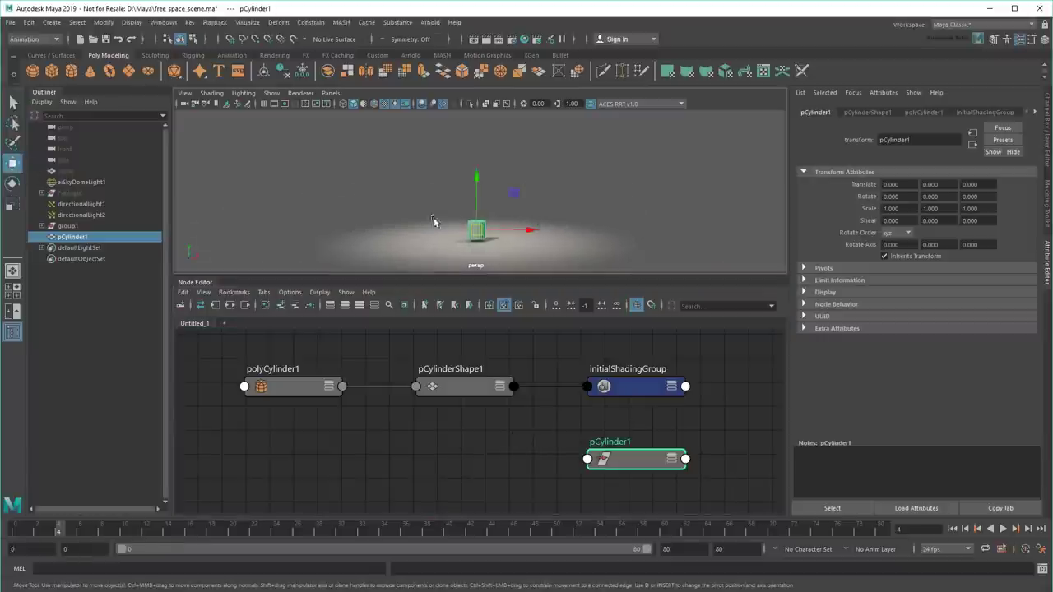
{"action": "left_click", "coordinate": [12, 204]}
{"action": "left_click_drag", "start_coordinate": [476, 123], "coordinate": [477, 107]}
{"action": "mouse_move", "coordinate": [476, 171]}
{"action": "left_mouse_down"}
{"action": "mouse_move", "coordinate": [461, 175]}
{"action": "mouse_move", "coordinate": [482, 164]}
{"action": "mouse_move", "coordinate": [501, 230]}
{"action": "left_mouse_up"}
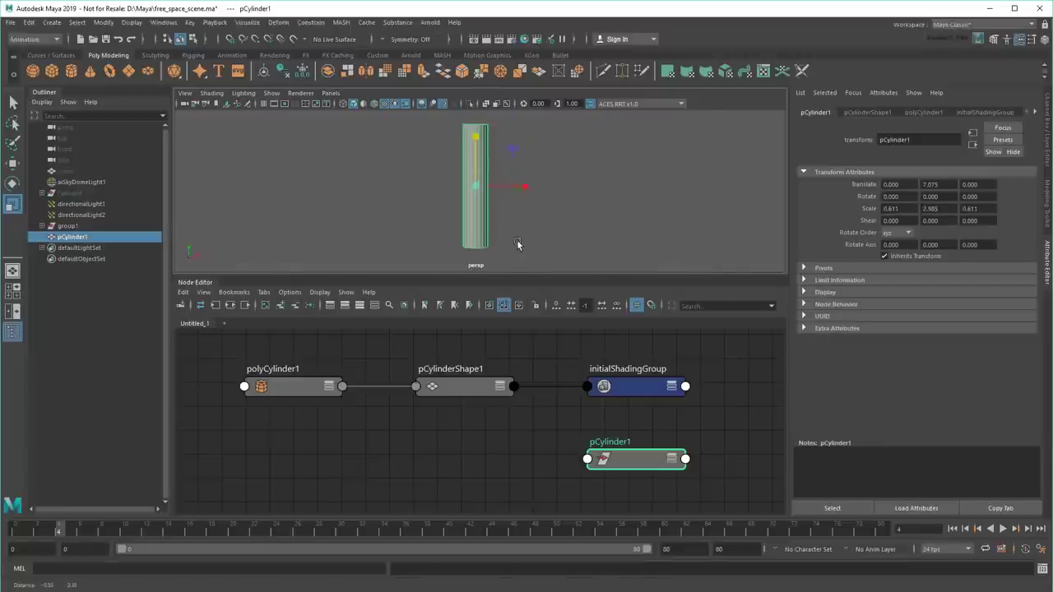
{"action": "key", "text": "d"}
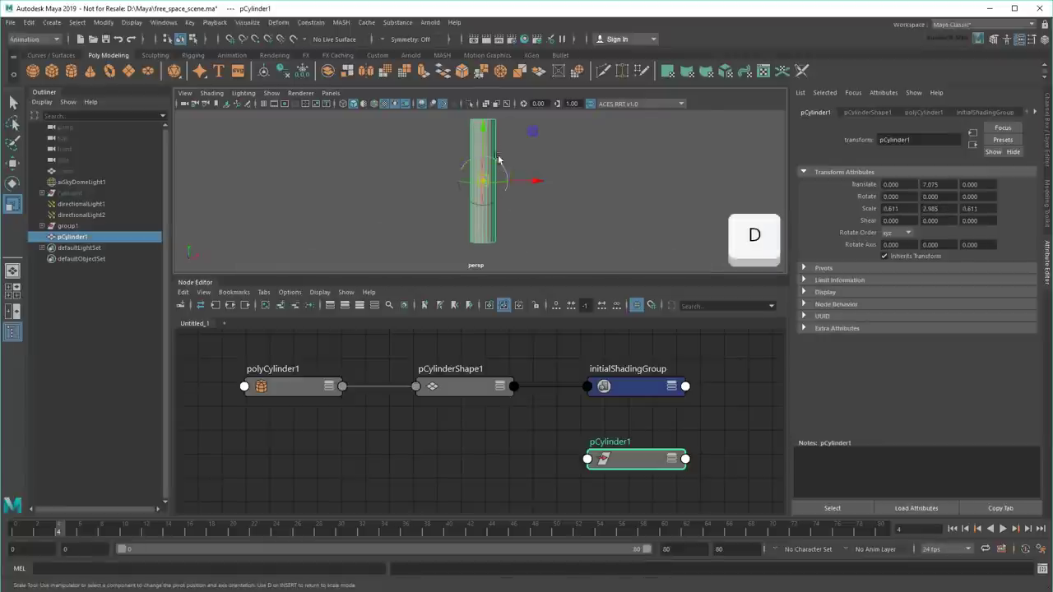
{"action": "left_click_drag", "start_coordinate": [498, 159], "coordinate": [555, 245]}
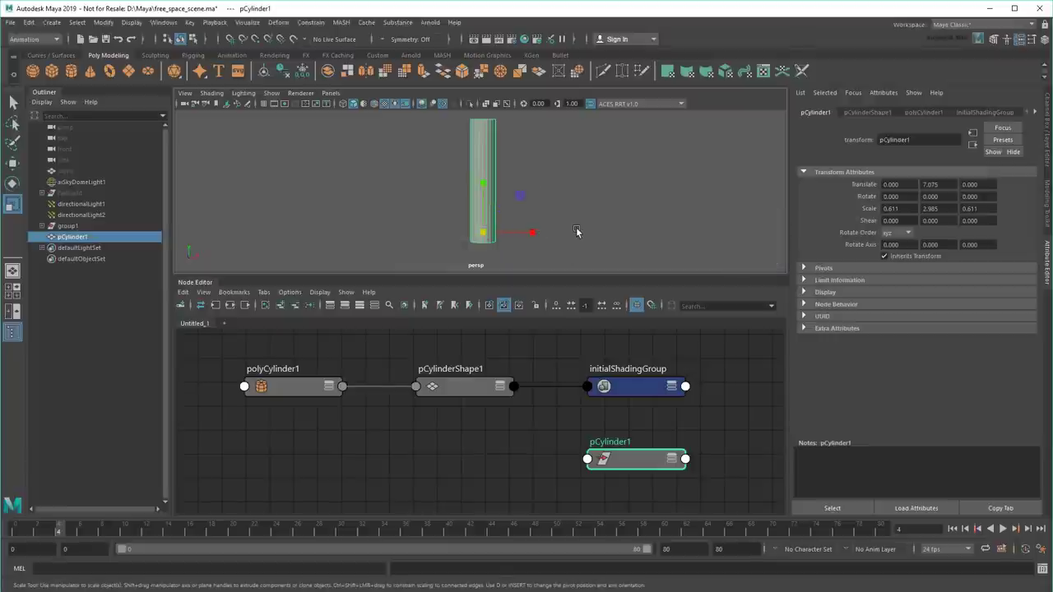
- Show shape nodes in the Outliner and expand pCylinder1 to reveal pCylinderShape1
{"action": "key", "text": "q"}
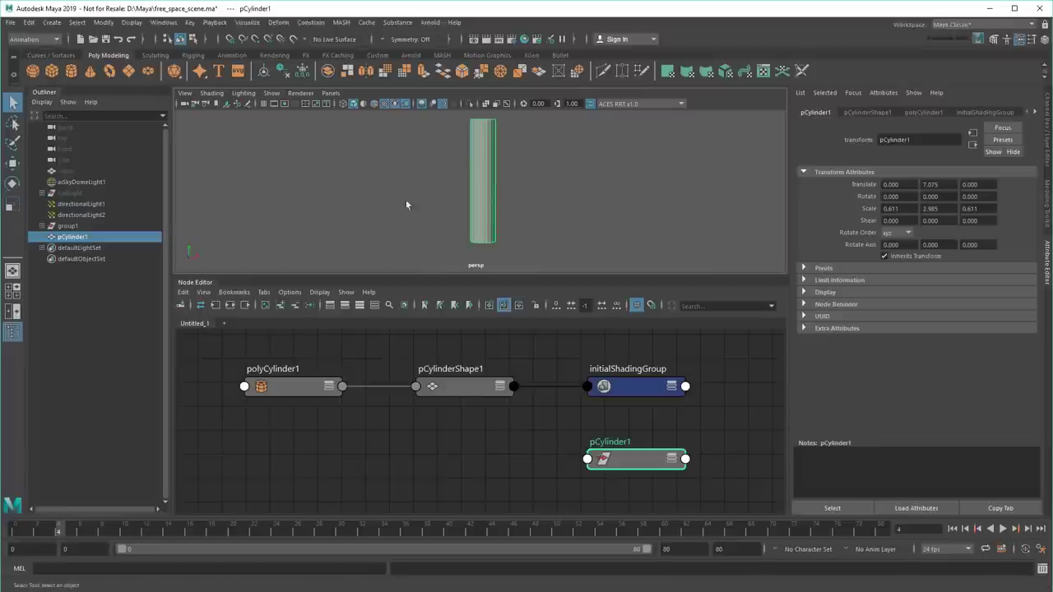
{"action": "left_click", "coordinate": [42, 104]}
{"action": "left_click", "coordinate": [66, 135]}
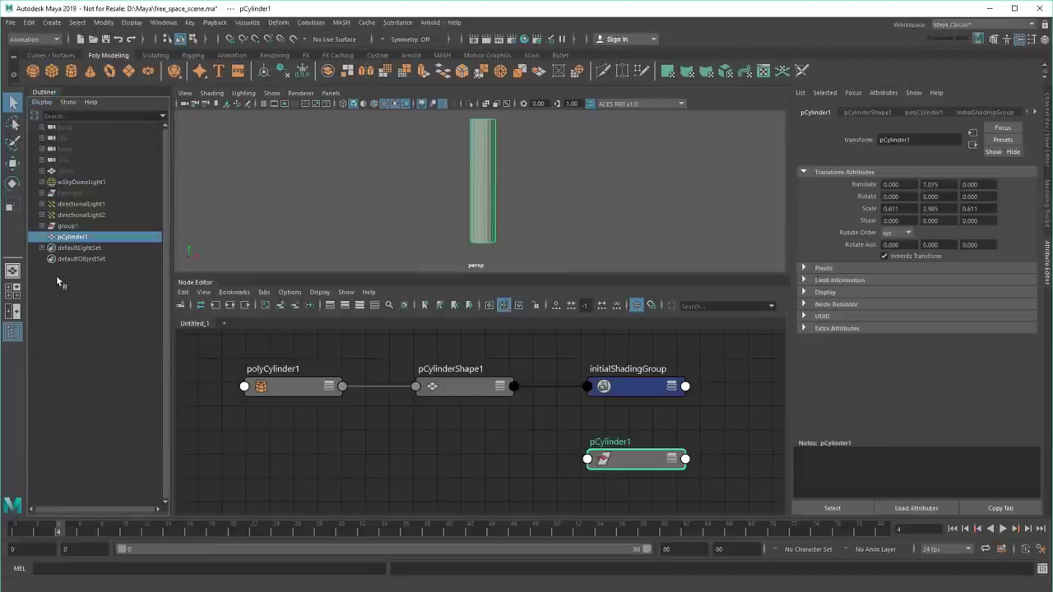
{"action": "left_click", "coordinate": [42, 237]}
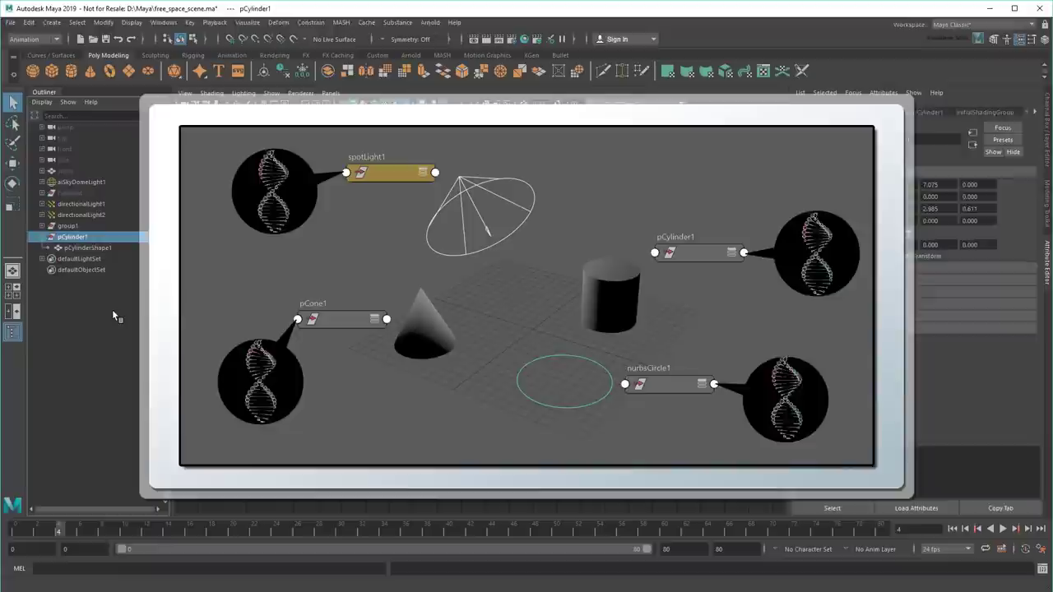
- Add a polygon cone, pCone1, below the cylinder and zoom the viewport out
{"action": "left_click", "coordinate": [112, 309]}
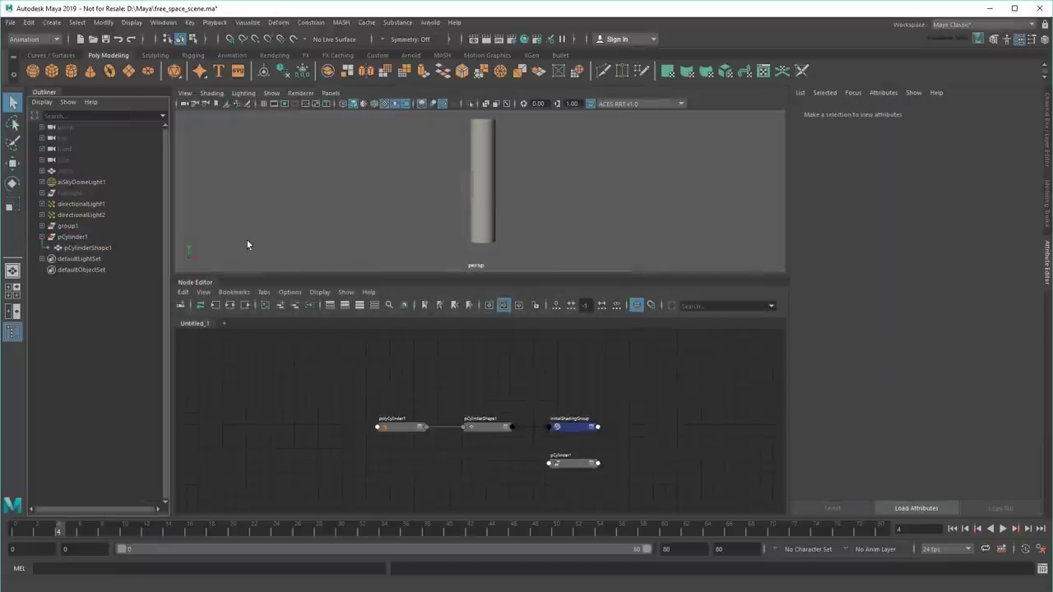
{"action": "left_click", "coordinate": [90, 73]}
{"action": "left_click", "coordinate": [434, 209]}
{"action": "scroll", "coordinate": [431, 212], "scroll_direction": "down", "scroll_amount": 2}
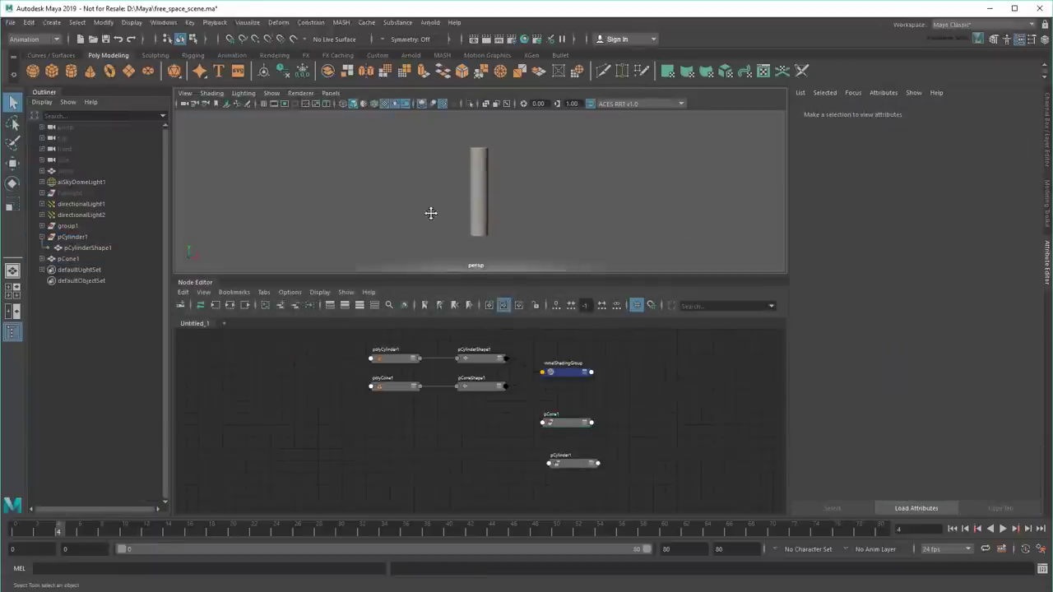
{"action": "scroll", "coordinate": [431, 213], "scroll_direction": "down", "scroll_amount": 3}
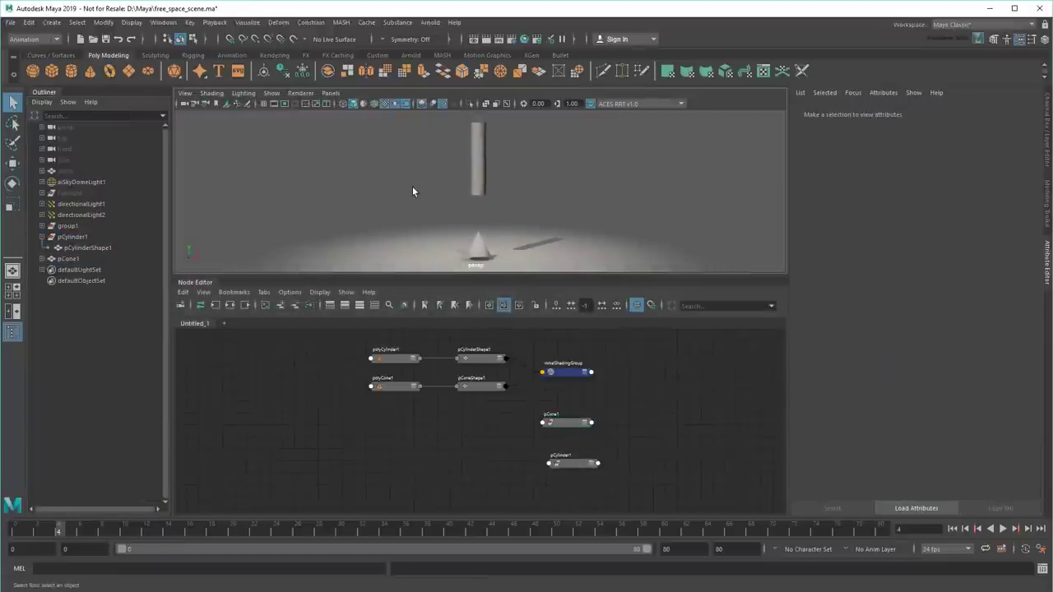
- Add a NURBS circle, nurbsCircle1, and a directional light, directionalLight3, to the scene
{"action": "left_click", "coordinate": [51, 55]}
{"action": "left_click", "coordinate": [33, 71]}
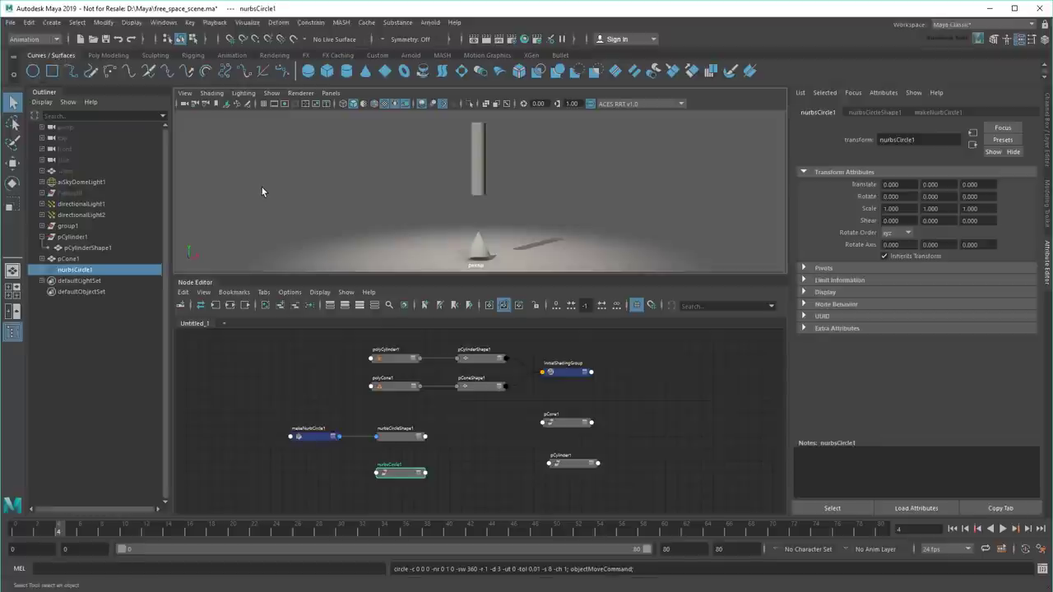
{"action": "left_click", "coordinate": [51, 22]}
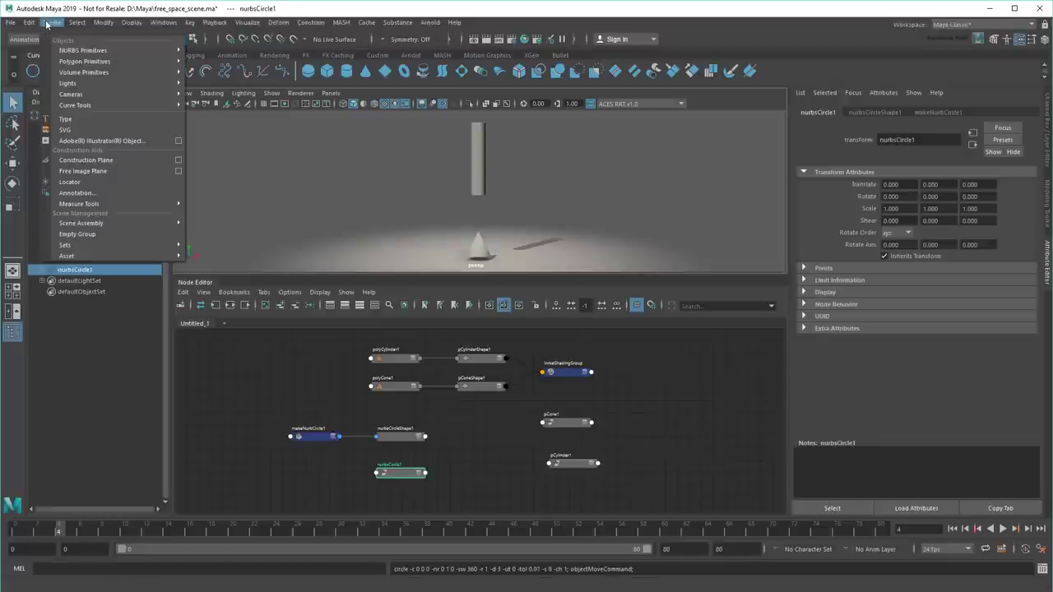
{"action": "mouse_move", "coordinate": [142, 85]}
{"action": "left_click", "coordinate": [221, 103]}
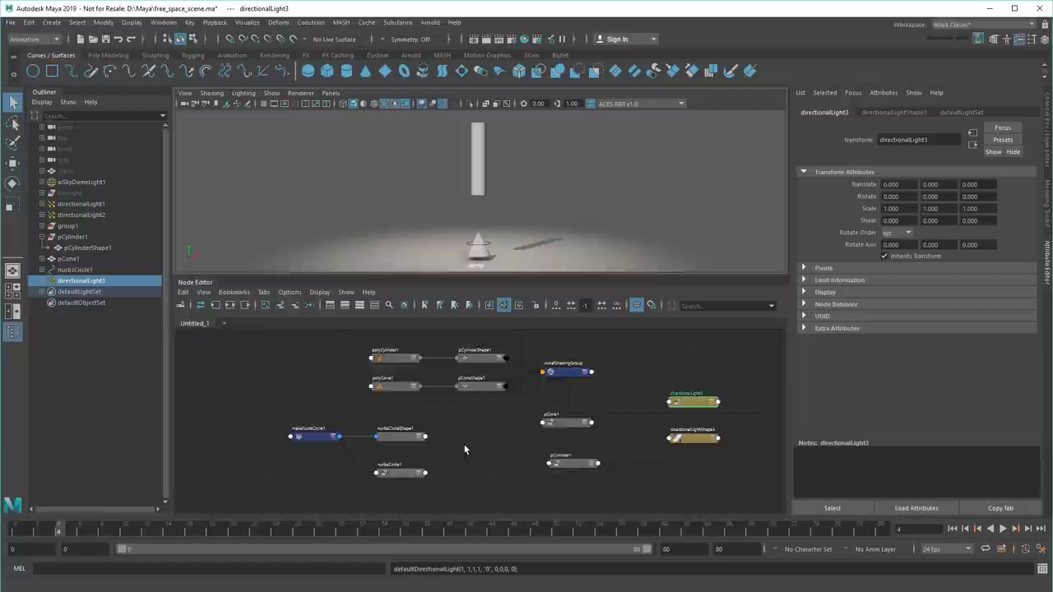
- Inspect the new nurbsCircle1 and directional light nodes in the Node Editor graph
{"action": "scroll", "coordinate": [469, 444], "scroll_direction": "up", "scroll_amount": 2}
{"action": "left_click", "coordinate": [609, 431]}
{"action": "left_click", "coordinate": [506, 465]}
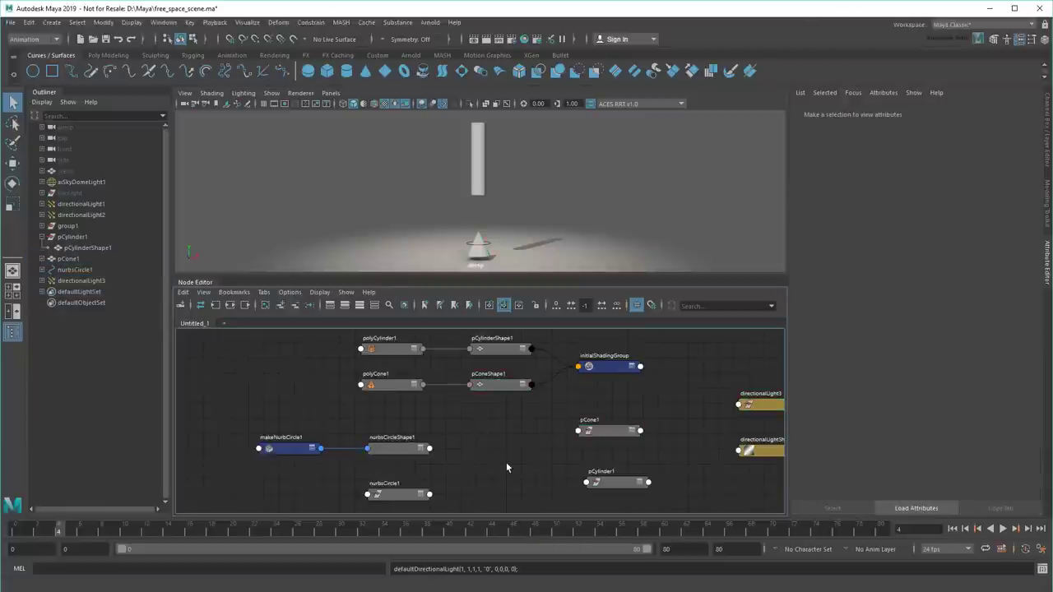
{"action": "left_click", "coordinate": [403, 494]}
{"action": "middle_click_drag", "start_coordinate": [487, 466], "coordinate": [428, 465], "text": "alt"}
{"action": "left_click_drag", "start_coordinate": [668, 385], "coordinate": [715, 481]}
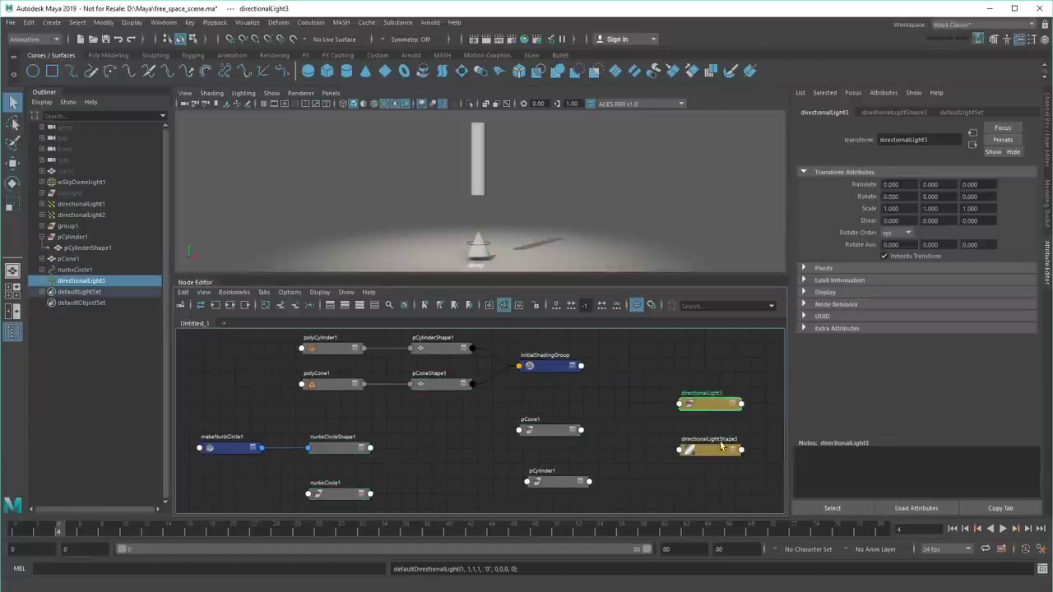
{"action": "left_click", "coordinate": [715, 481]}
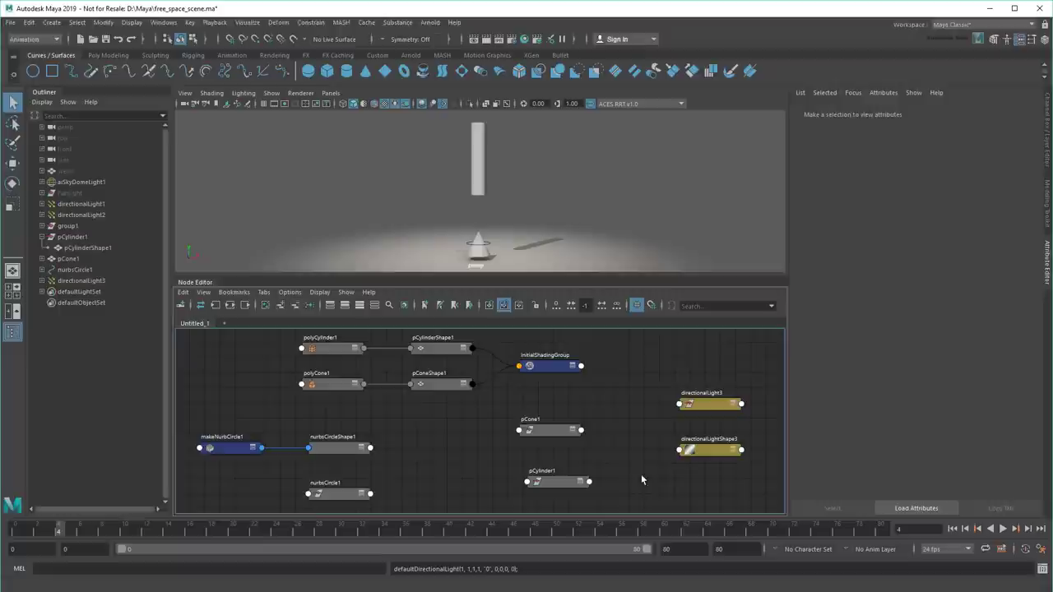
- Readjust lambert1 to a darker mid grey, then select the nurbsCircle1 and directional light nodes
{"action": "left_click", "coordinate": [550, 370]}
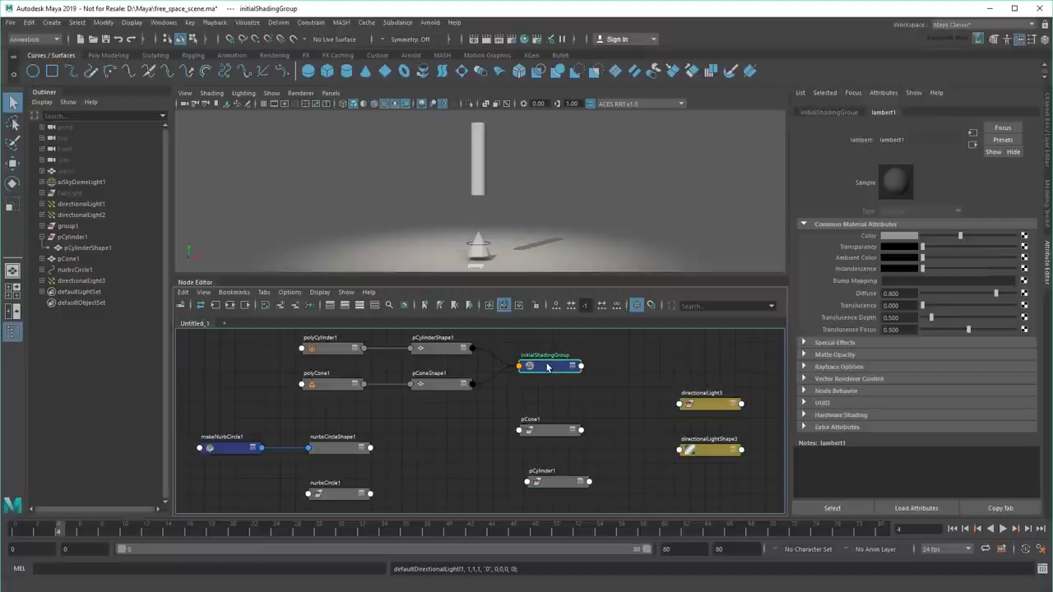
{"action": "left_click_drag", "start_coordinate": [966, 238], "coordinate": [947, 245]}
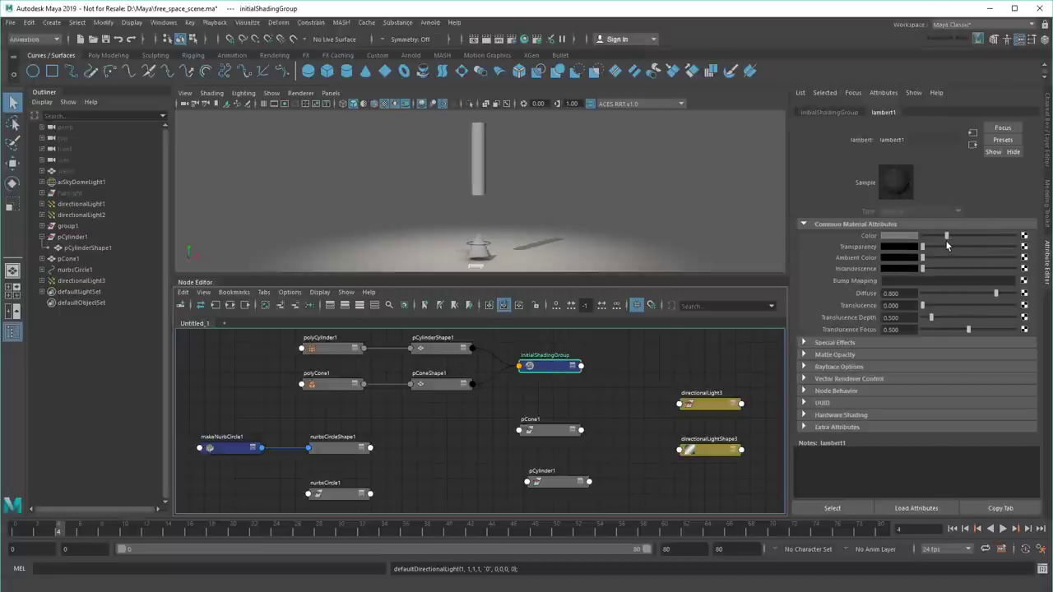
{"action": "left_click", "coordinate": [630, 438]}
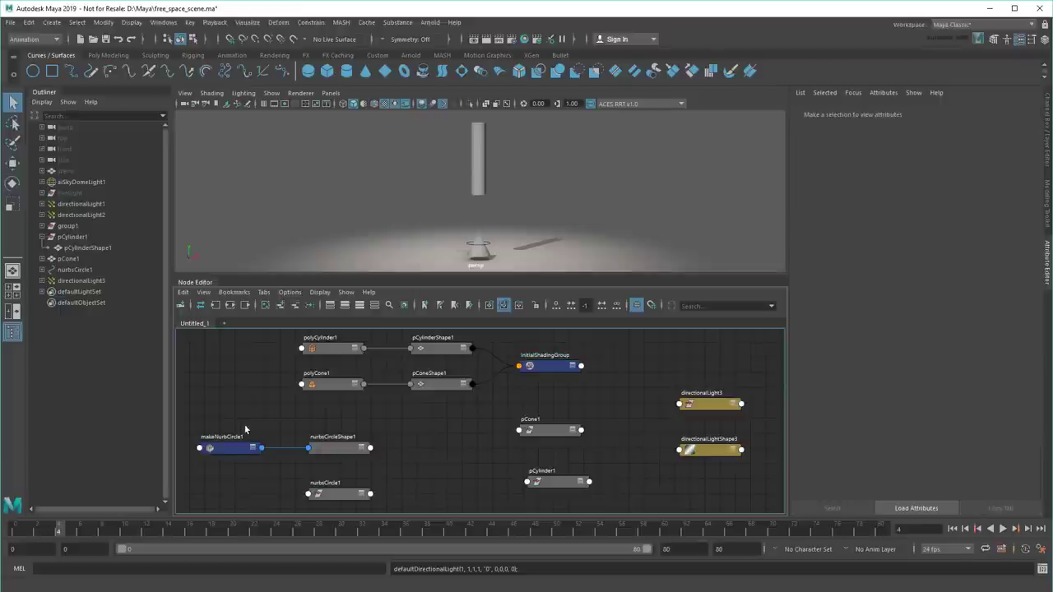
{"action": "left_click_drag", "start_coordinate": [324, 473], "coordinate": [370, 506]}
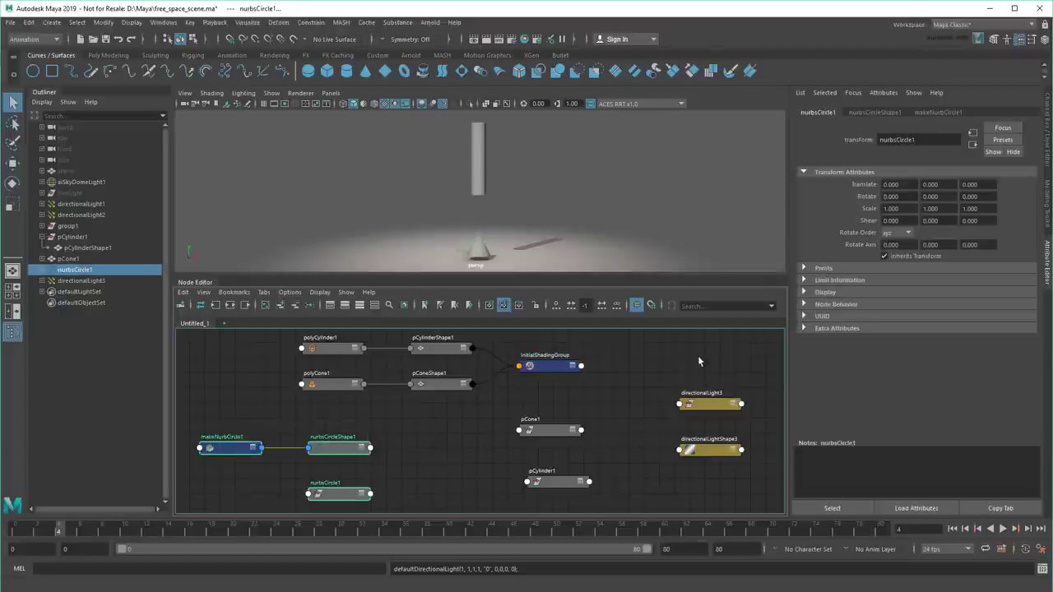
{"action": "left_click_drag", "start_coordinate": [719, 470], "coordinate": [718, 470], "text": "shift"}
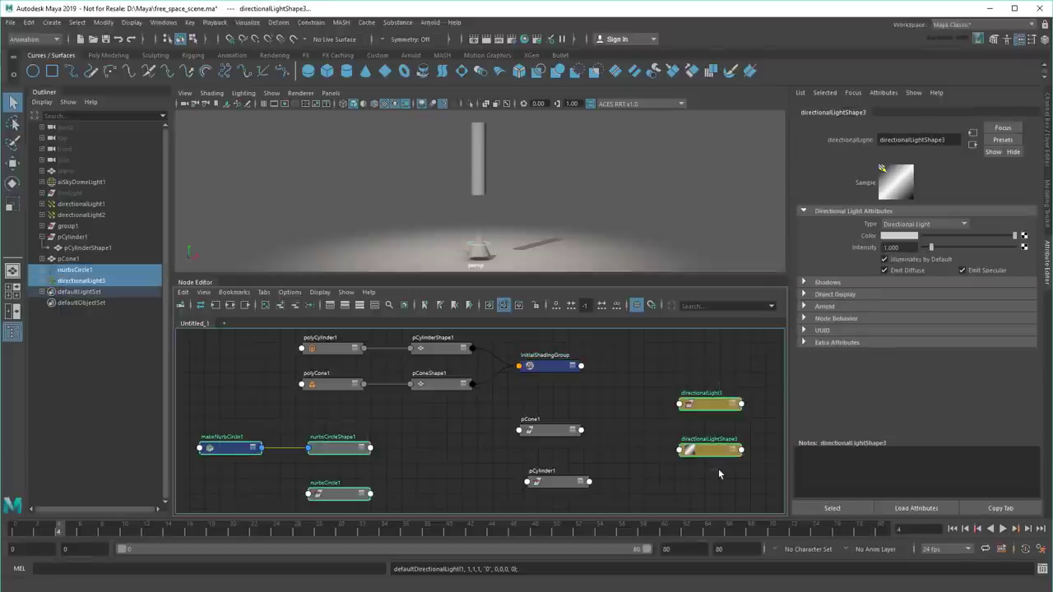
- Delete the circle and light nodes, then assign a new Lambert material, lambert3, to the cylinder
{"action": "key", "text": "Delete"}
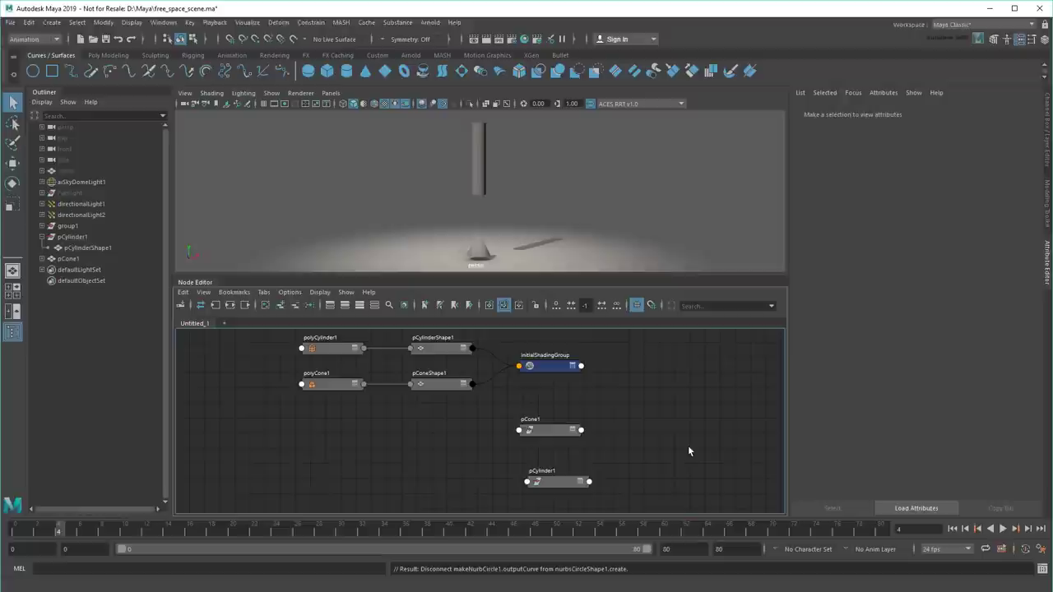
{"action": "left_click", "coordinate": [475, 164]}
{"action": "right_click_drag", "start_coordinate": [477, 153], "coordinate": [499, 437]}
{"action": "left_click", "coordinate": [446, 312]}
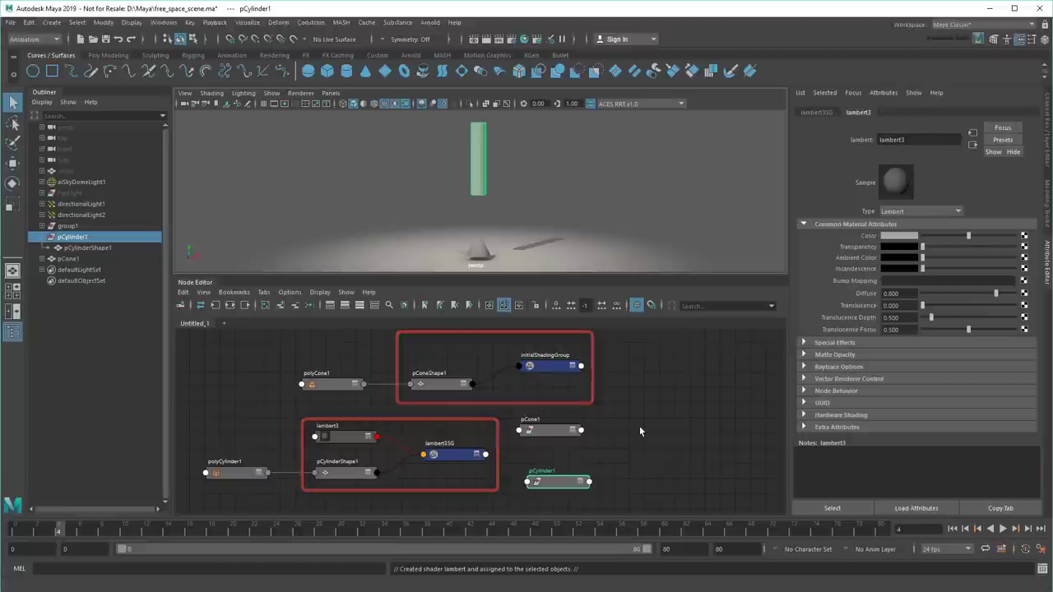
- Set the cylinder's lambert3 colour to a dark red
{"action": "left_click", "coordinate": [893, 237]}
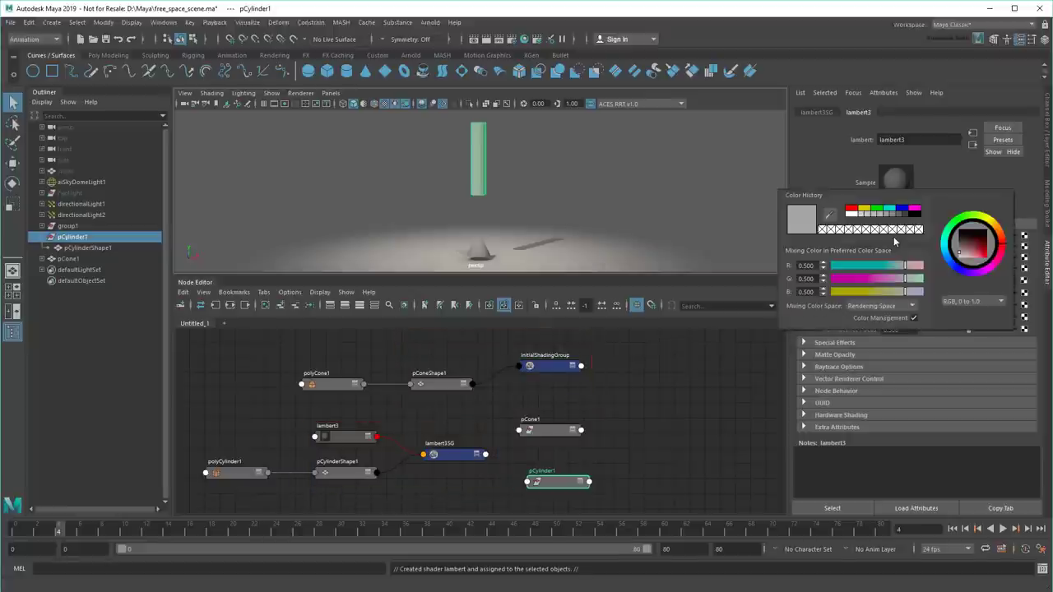
{"action": "left_click", "coordinate": [852, 211]}
{"action": "left_click_drag", "start_coordinate": [905, 266], "coordinate": [878, 265]}
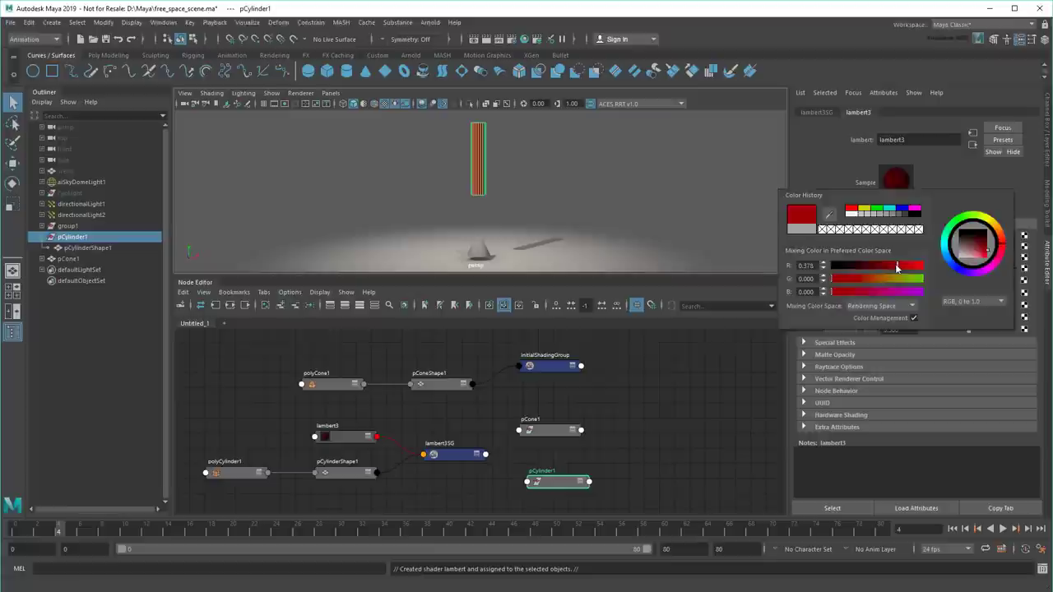
- Set lambert1's colour to a bright blue, turning the cone blue
{"action": "left_click", "coordinate": [547, 368]}
{"action": "left_click", "coordinate": [896, 237]}
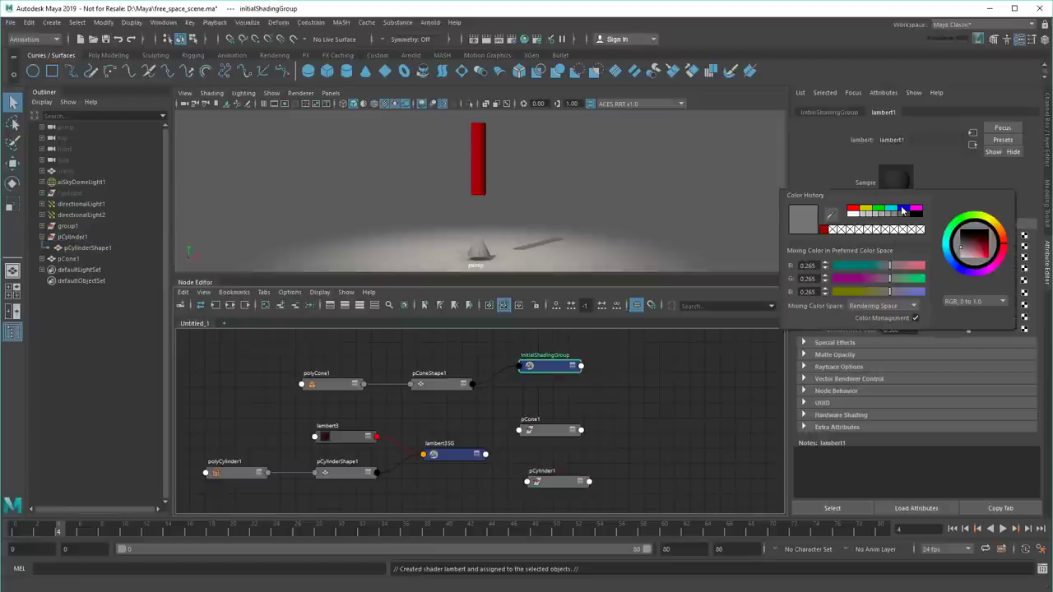
{"action": "left_click", "coordinate": [904, 212]}
{"action": "left_click_drag", "start_coordinate": [957, 237], "coordinate": [984, 240]}
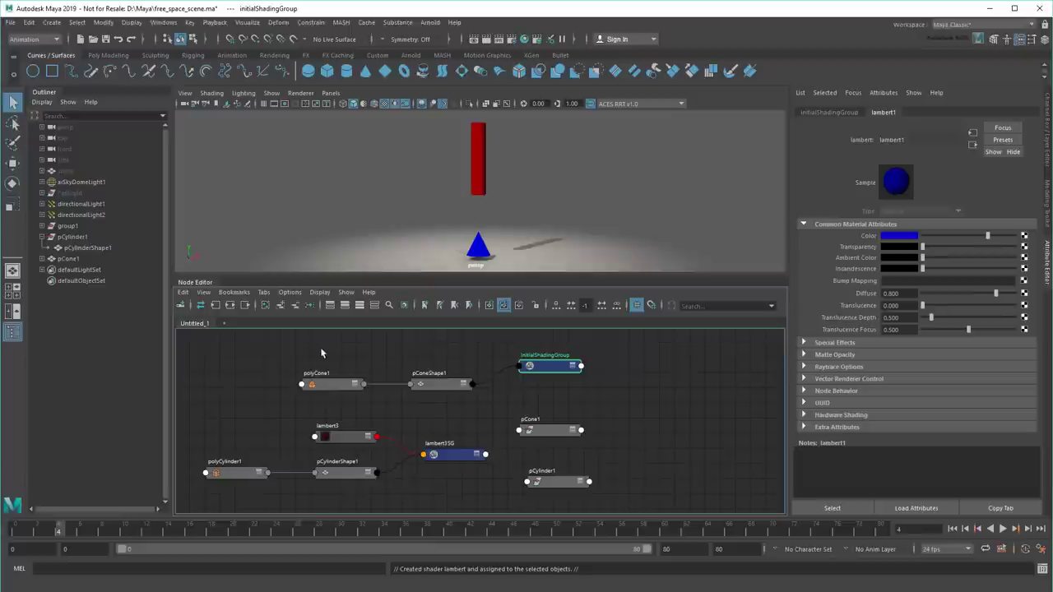
- Move the cone's shading nodes aside and place pCylinder1 and pCone1 side by side
{"action": "left_click_drag", "start_coordinate": [320, 347], "coordinate": [568, 411]}
{"action": "left_click_drag", "start_coordinate": [549, 367], "coordinate": [425, 367]}
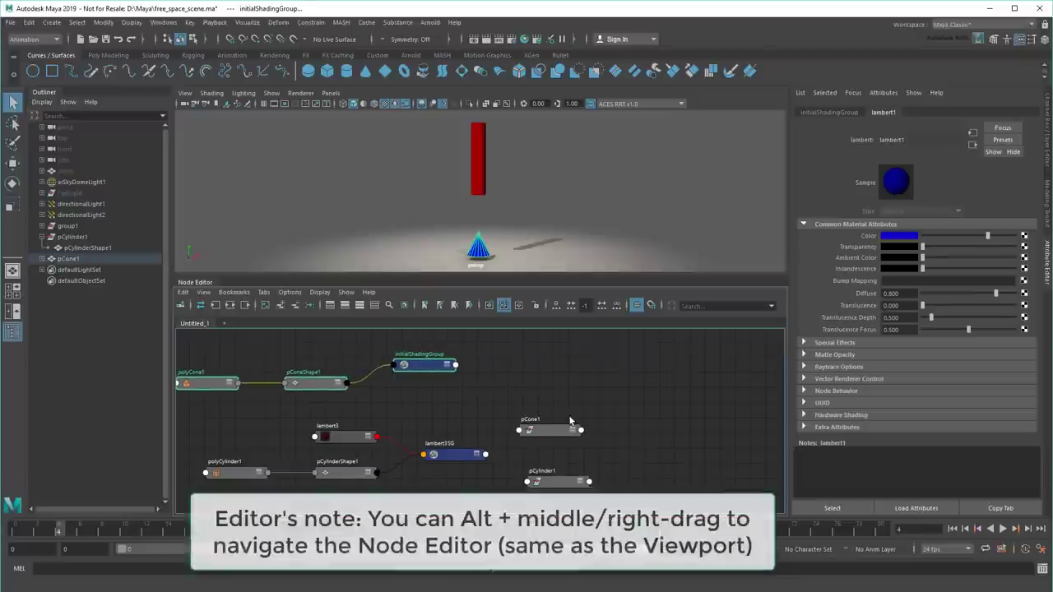
{"action": "scroll", "coordinate": [564, 417], "scroll_direction": "up", "scroll_amount": 2}
{"action": "middle_click_drag", "start_coordinate": [564, 417], "coordinate": [419, 403], "text": "alt"}
{"action": "left_click", "coordinate": [449, 385]}
{"action": "left_click_drag", "start_coordinate": [448, 385], "coordinate": [640, 385]}
{"action": "left_click_drag", "start_coordinate": [450, 456], "coordinate": [491, 389]}
{"action": "middle_click_drag", "start_coordinate": [491, 389], "coordinate": [397, 428], "text": "alt"}
{"action": "left_click_drag", "start_coordinate": [532, 400], "coordinate": [567, 404]}
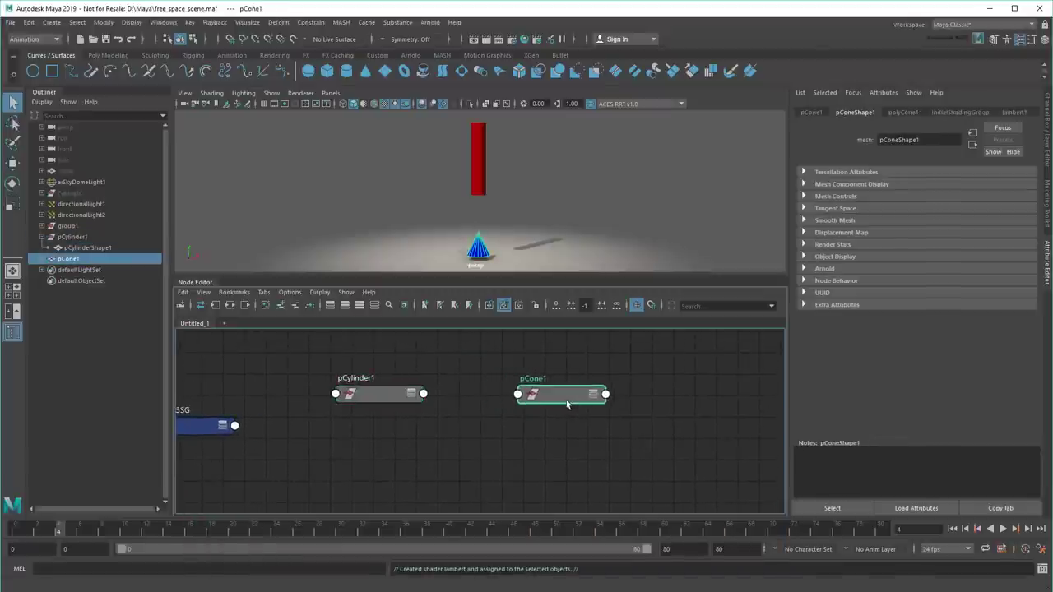
- Expand both nodes and wire pCylinder1's Rotate output into pCone1's Rotate input
{"action": "left_click", "coordinate": [411, 394]}
{"action": "left_click", "coordinate": [593, 395]}
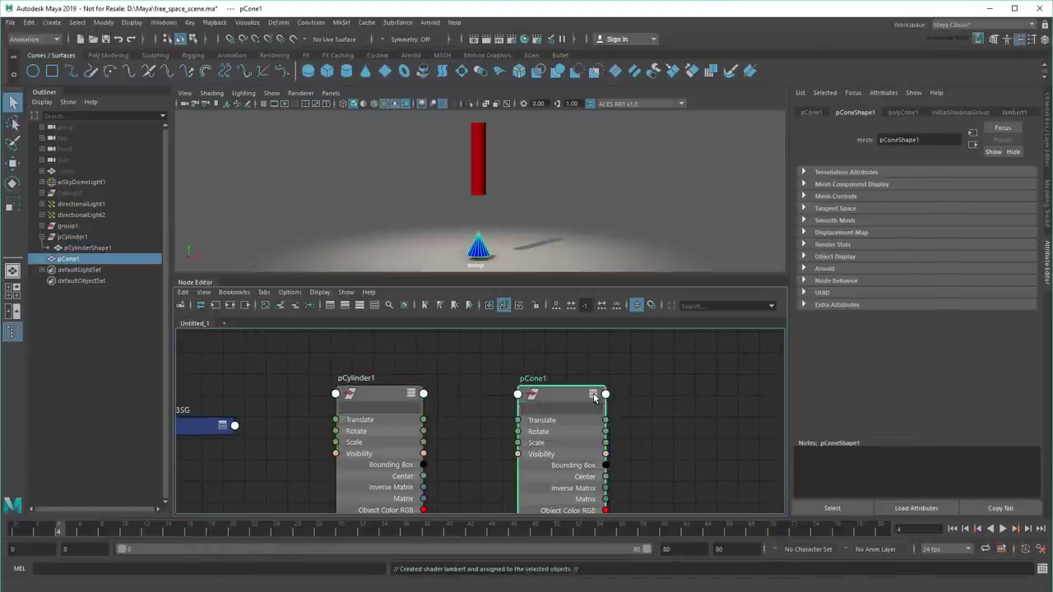
{"action": "left_click_drag", "start_coordinate": [422, 431], "coordinate": [517, 431]}
- Rotate the red cylinder to confirm the cone rotates along with it
{"action": "left_click", "coordinate": [478, 175]}
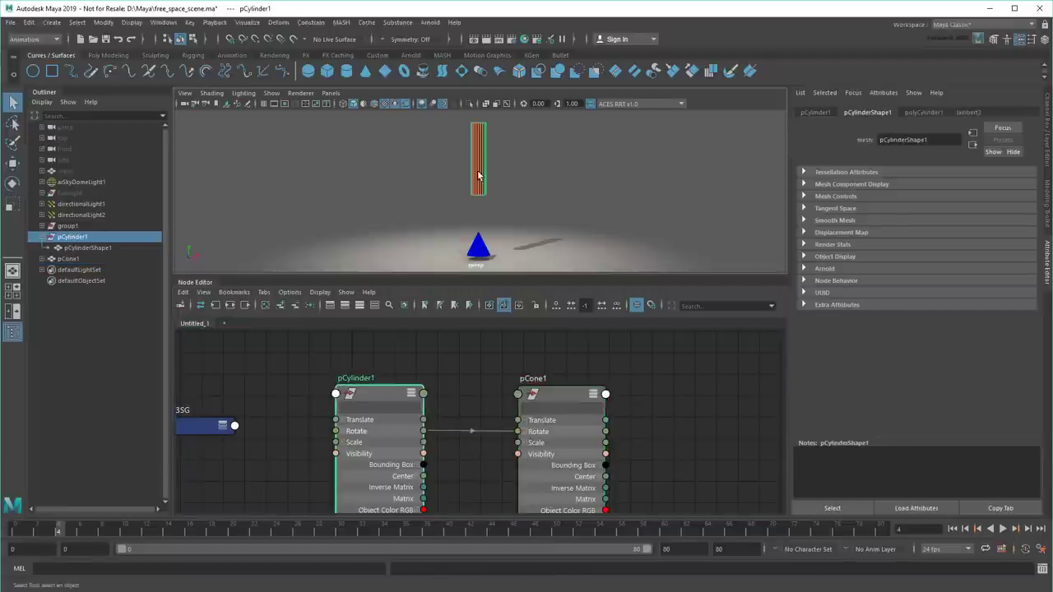
{"action": "key", "text": "e"}
{"action": "left_click_drag", "start_coordinate": [492, 148], "coordinate": [587, 205]}
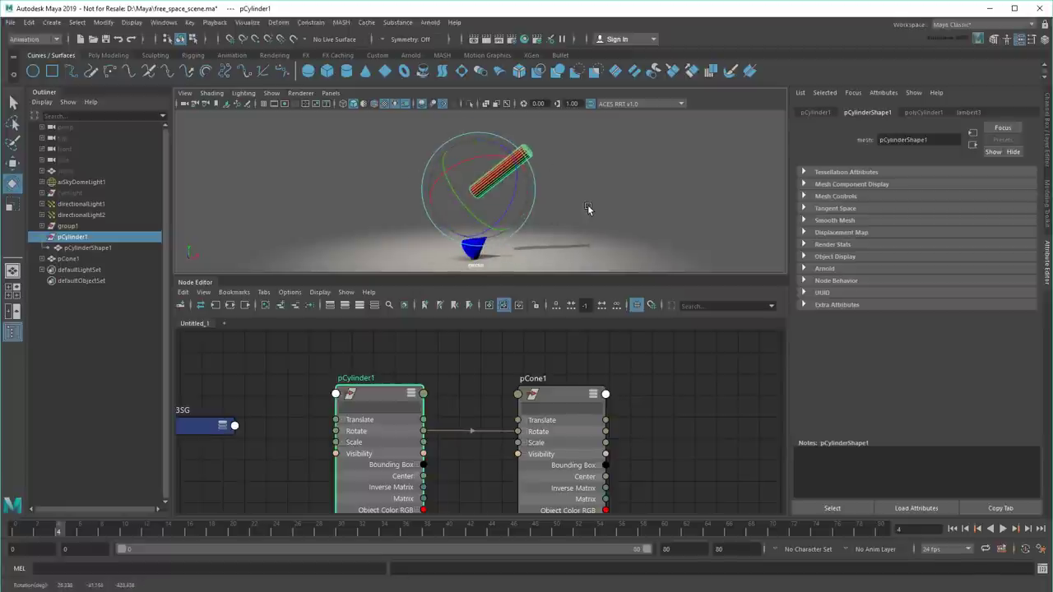
- Undo the test rotation and drag off the cylinder-to-cone Rotate connection to break it
{"action": "key", "text": "ctrl+z"}
{"action": "left_click", "coordinate": [655, 379]}
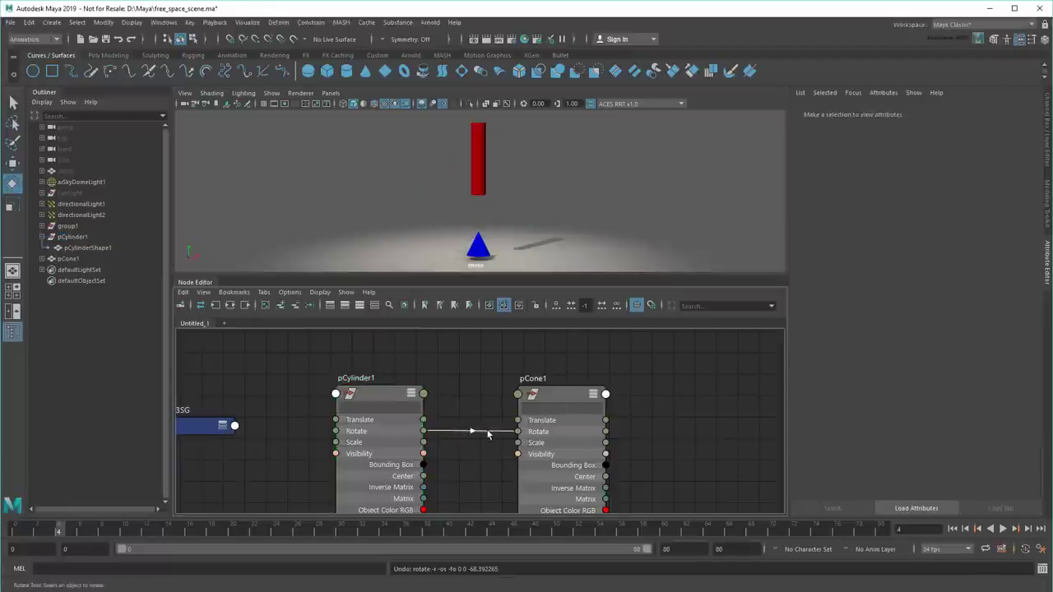
{"action": "left_click_drag", "start_coordinate": [488, 434], "coordinate": [452, 391]}
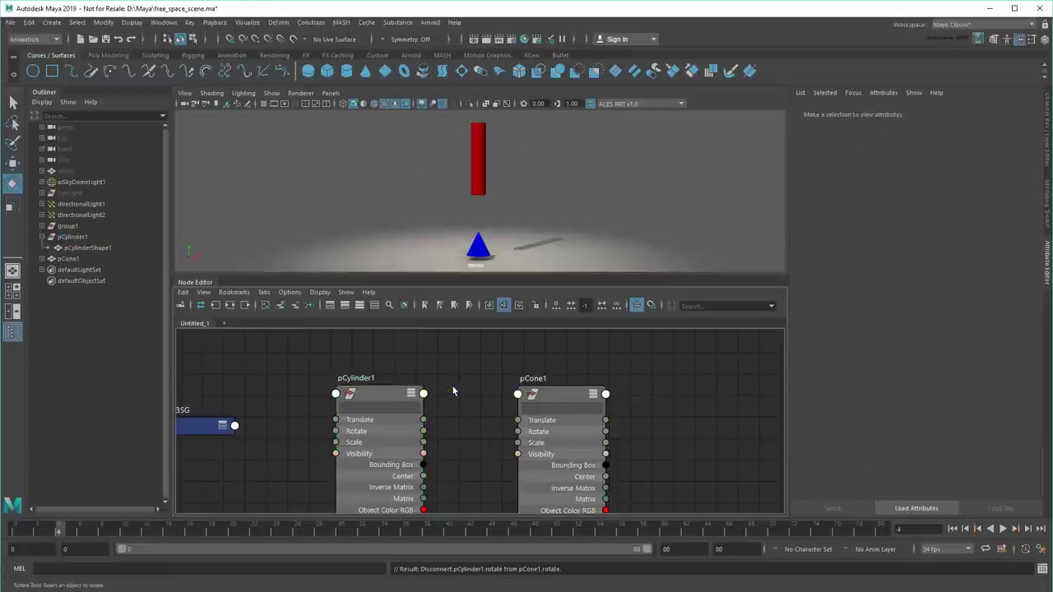
- Expand Rotate on both nodes and connect pCylinder1 Rotate Z to pCone1 Rotate Z
{"action": "left_click", "coordinate": [335, 431]}
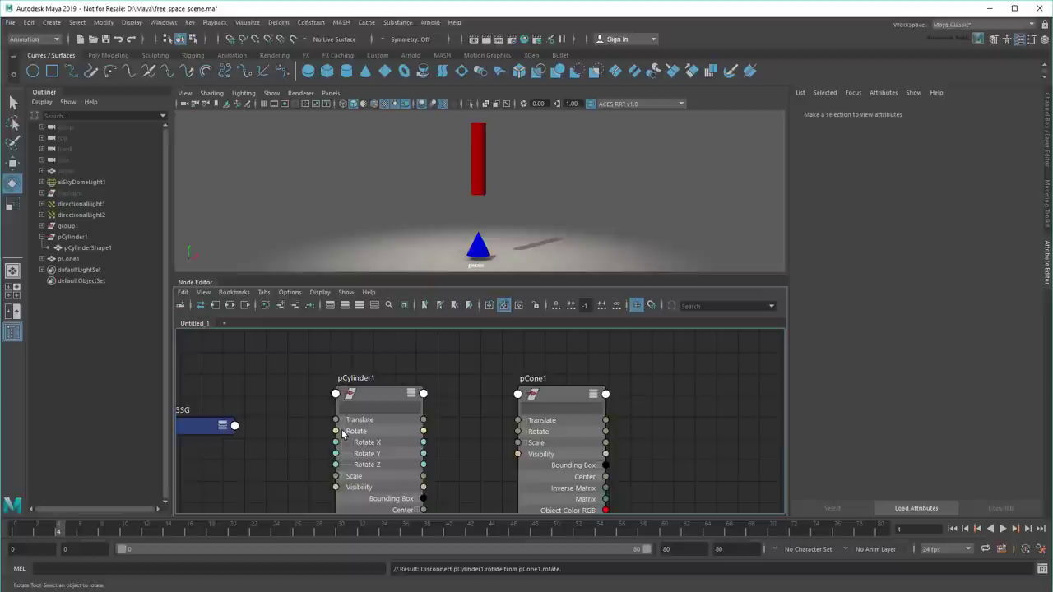
{"action": "left_click", "coordinate": [518, 431]}
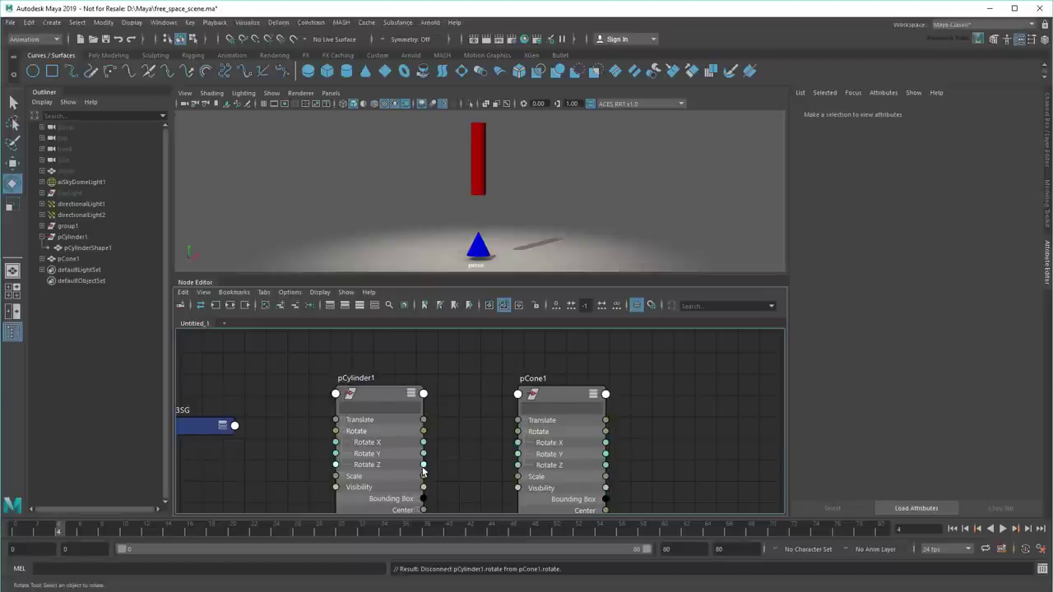
{"action": "left_click_drag", "start_coordinate": [423, 469], "coordinate": [518, 465]}
- Spin the cylinder around Z and check that the cone tilts with it
{"action": "left_click", "coordinate": [480, 163]}
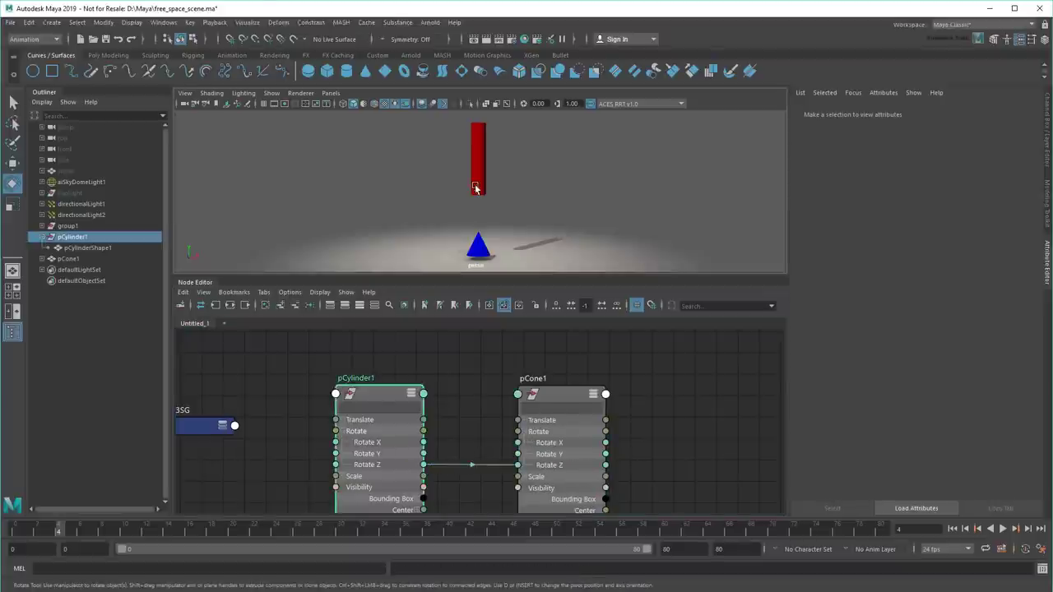
{"action": "left_click_drag", "start_coordinate": [501, 168], "coordinate": [482, 206]}
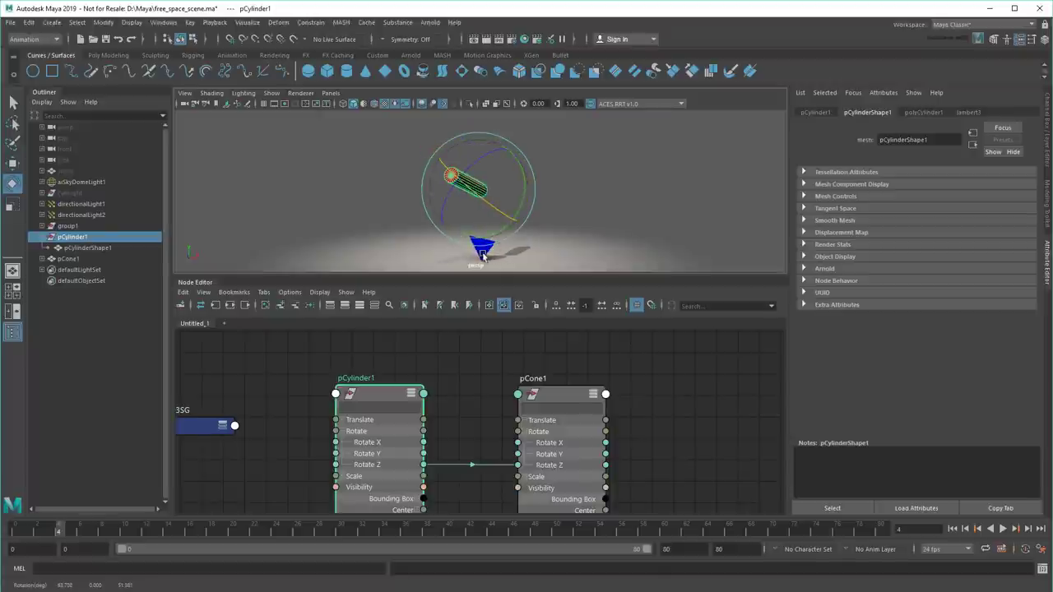
{"action": "left_click", "coordinate": [469, 244]}
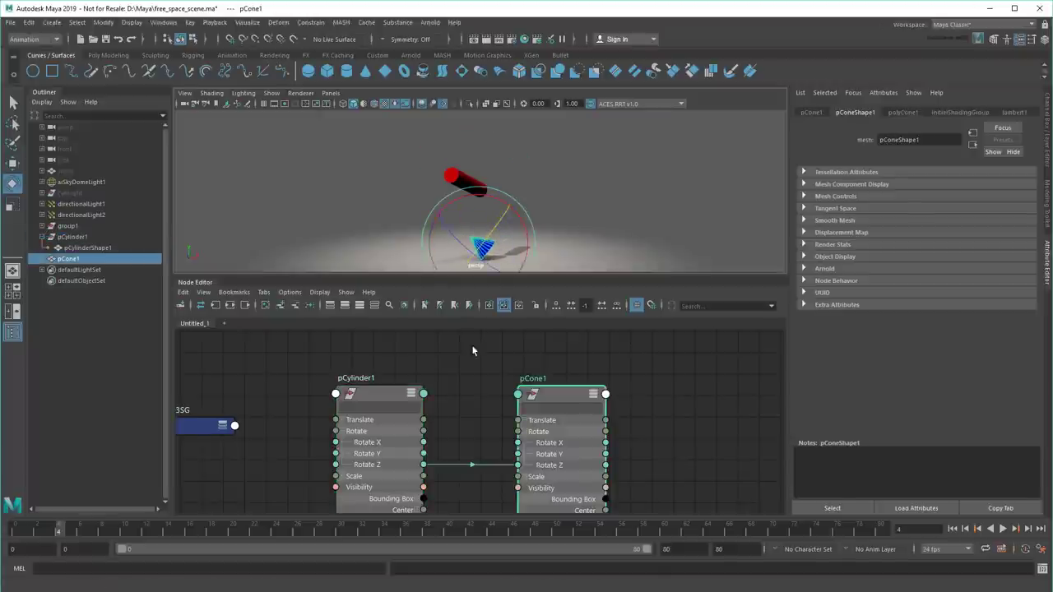
- Undo the test rotation and select both the cylinder and the cone
{"action": "left_click", "coordinate": [482, 363]}
{"action": "key", "text": "ctrl+z"}
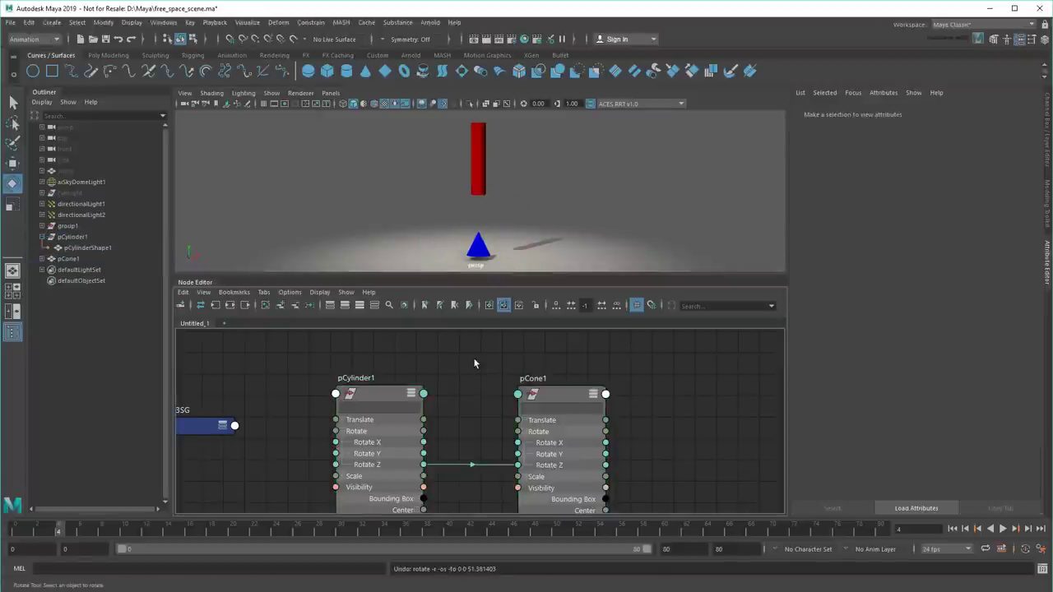
{"action": "key", "text": "q"}
{"action": "left_click", "coordinate": [479, 176]}
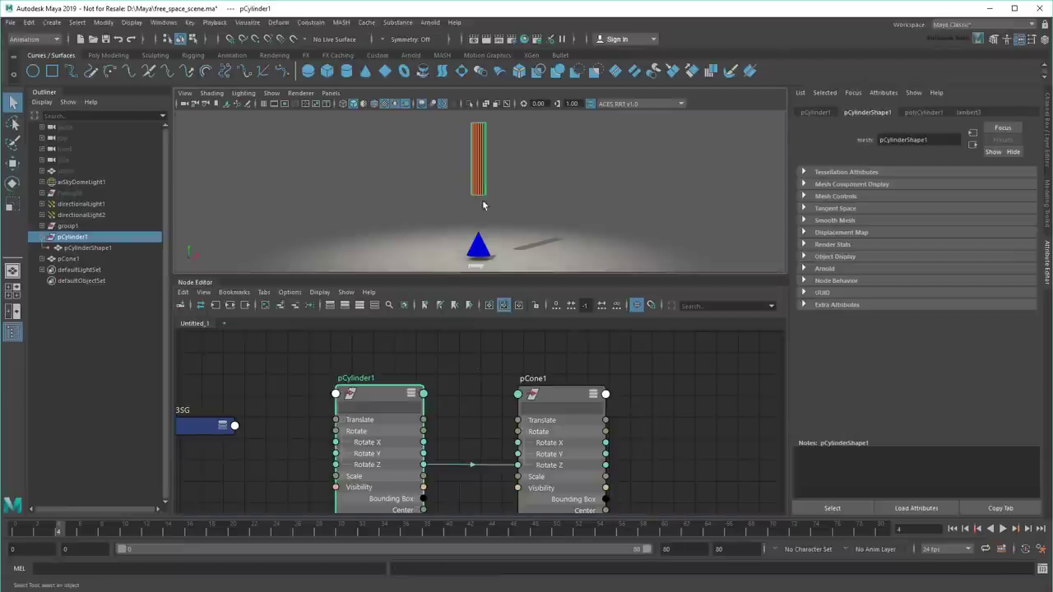
{"action": "left_click", "coordinate": [473, 243], "text": "shift"}
- Switch to the Modeling menu set and apply Mesh > Combine
{"action": "left_click", "coordinate": [35, 39]}
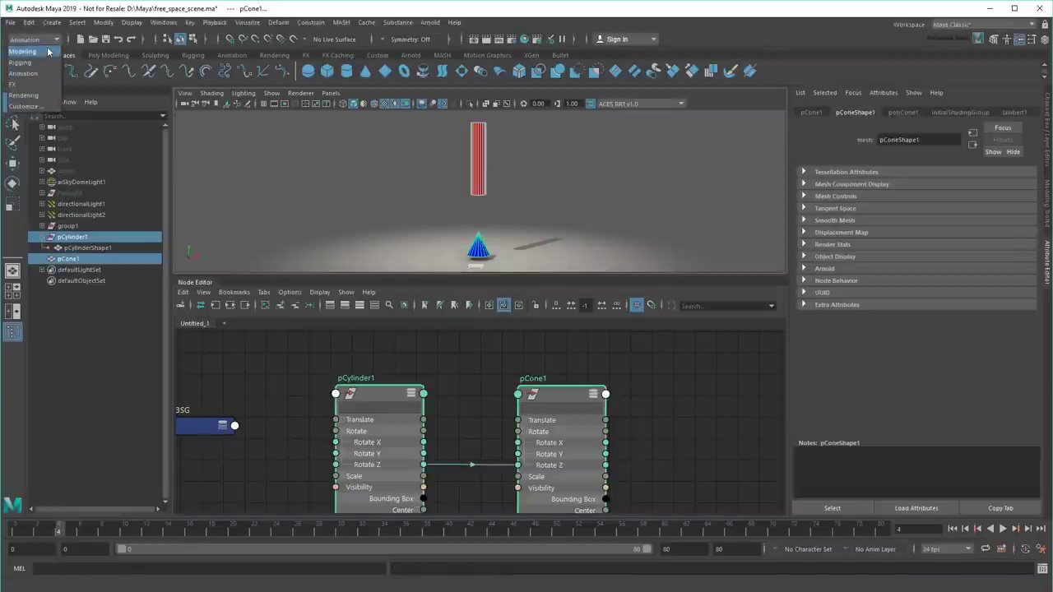
{"action": "left_click", "coordinate": [48, 51]}
{"action": "left_click", "coordinate": [192, 23]}
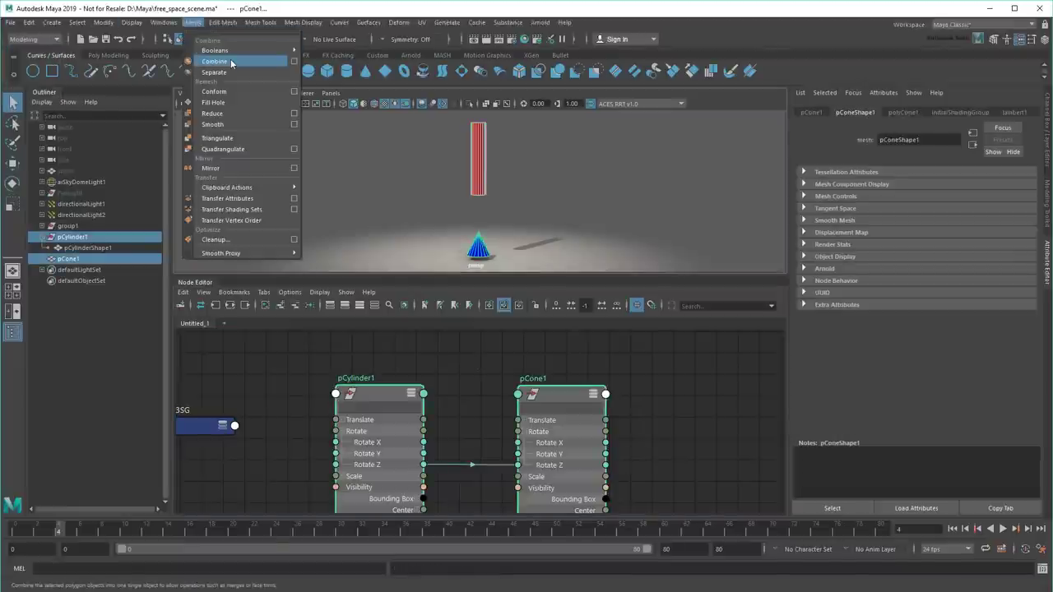
{"action": "left_click", "coordinate": [215, 50]}
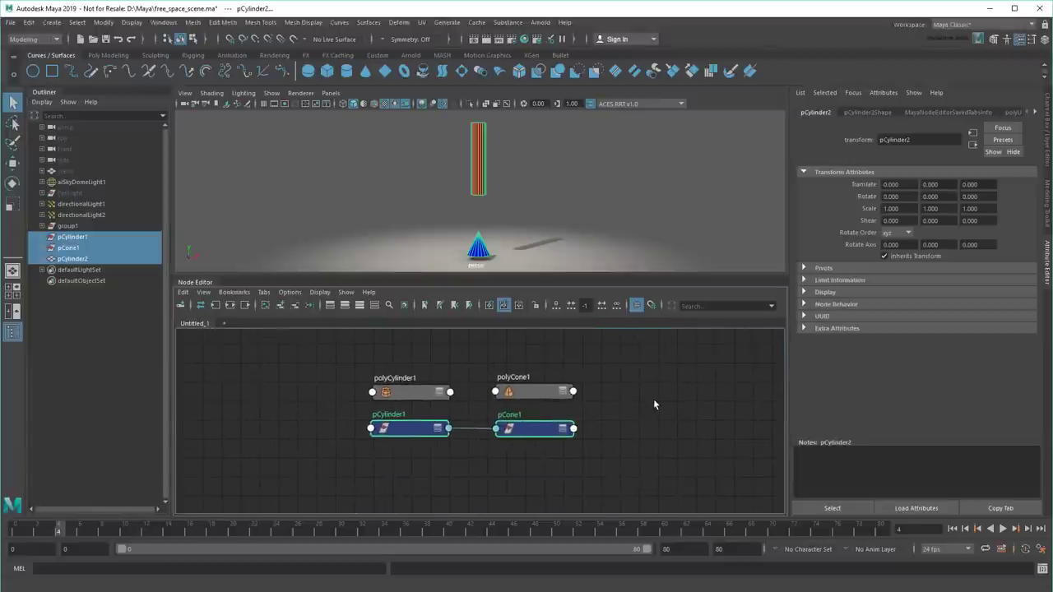
- Inspect the polyCylinder1, polyCone1, pCylinder1 and pCone1 nodes in the graph
{"action": "left_click", "coordinate": [402, 393]}
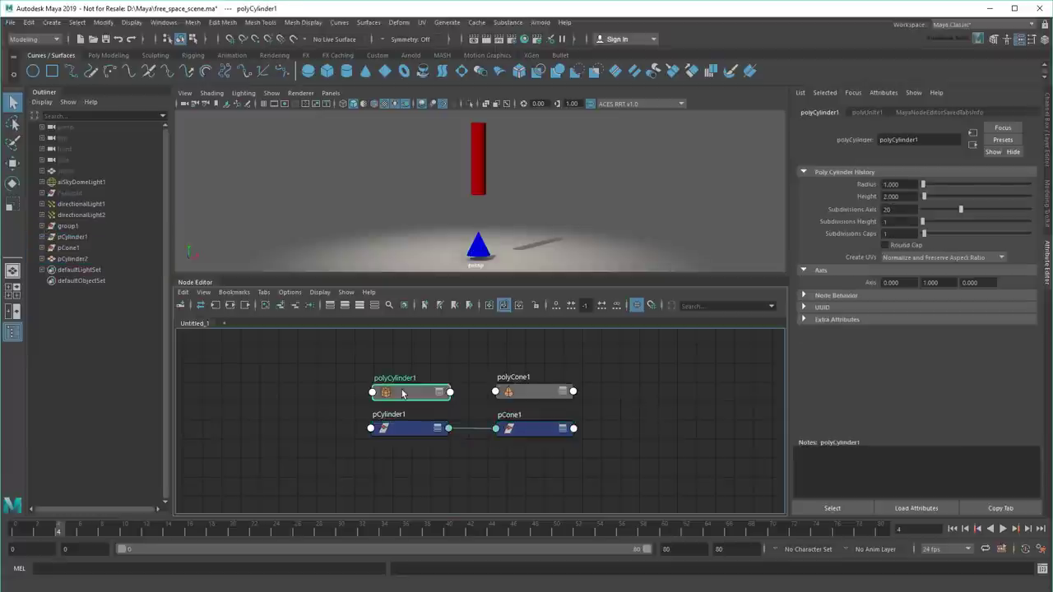
{"action": "left_click", "coordinate": [545, 396]}
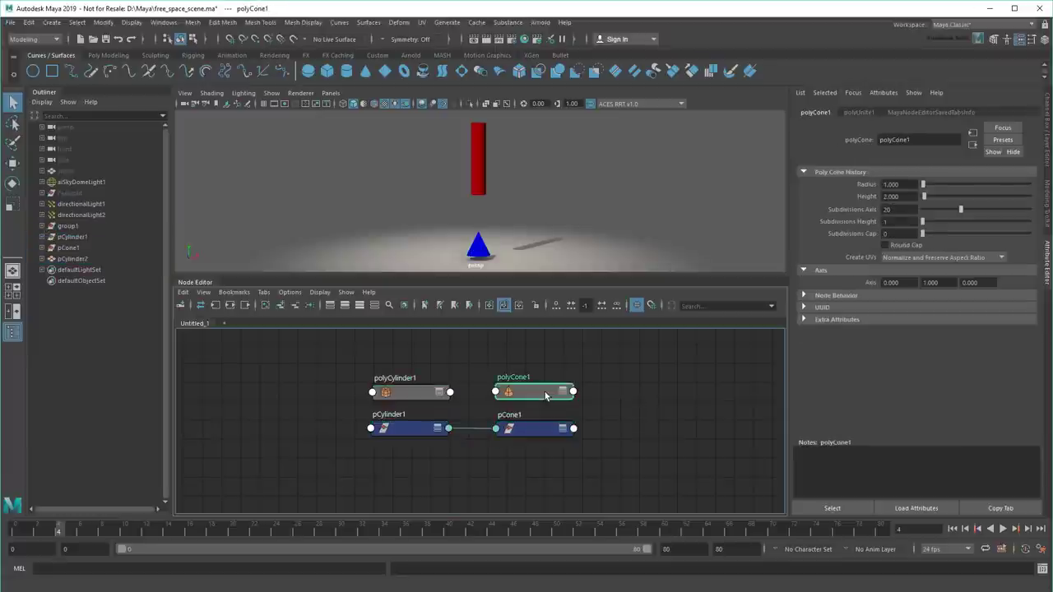
{"action": "left_click", "coordinate": [406, 429]}
{"action": "left_click", "coordinate": [531, 438]}
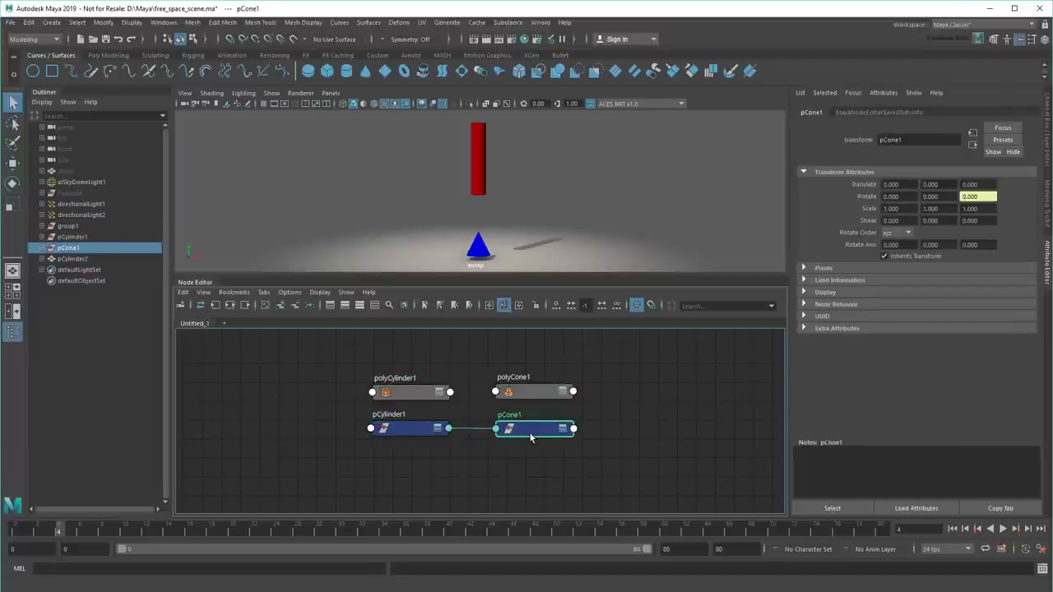
{"action": "left_click", "coordinate": [602, 450]}
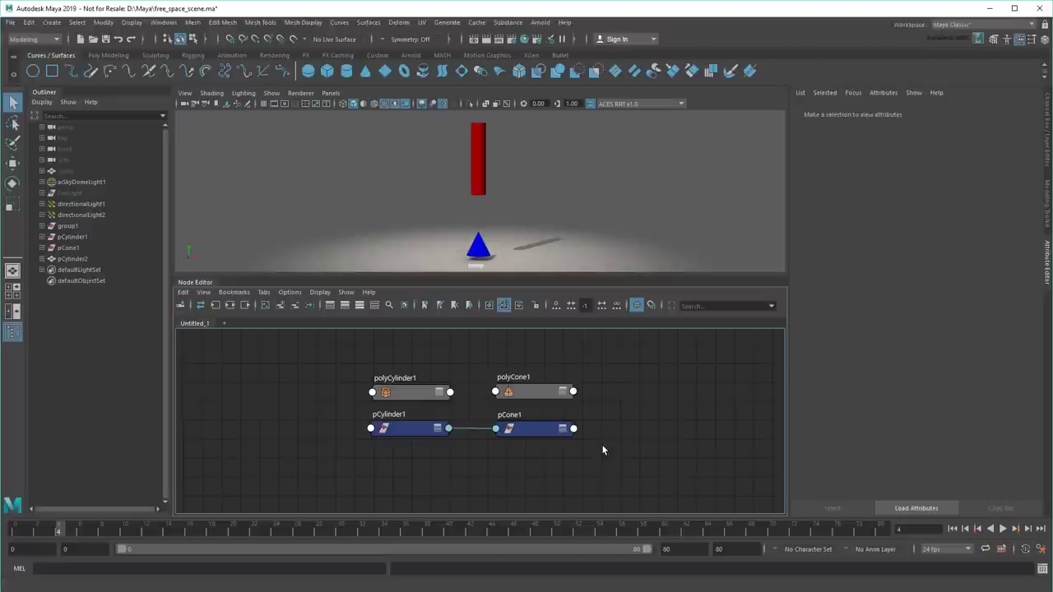
- Examine polyUnite1 and the shape nodes, then select the combined mesh pCylinder2
{"action": "scroll", "coordinate": [478, 430], "scroll_direction": "up", "scroll_amount": 5}
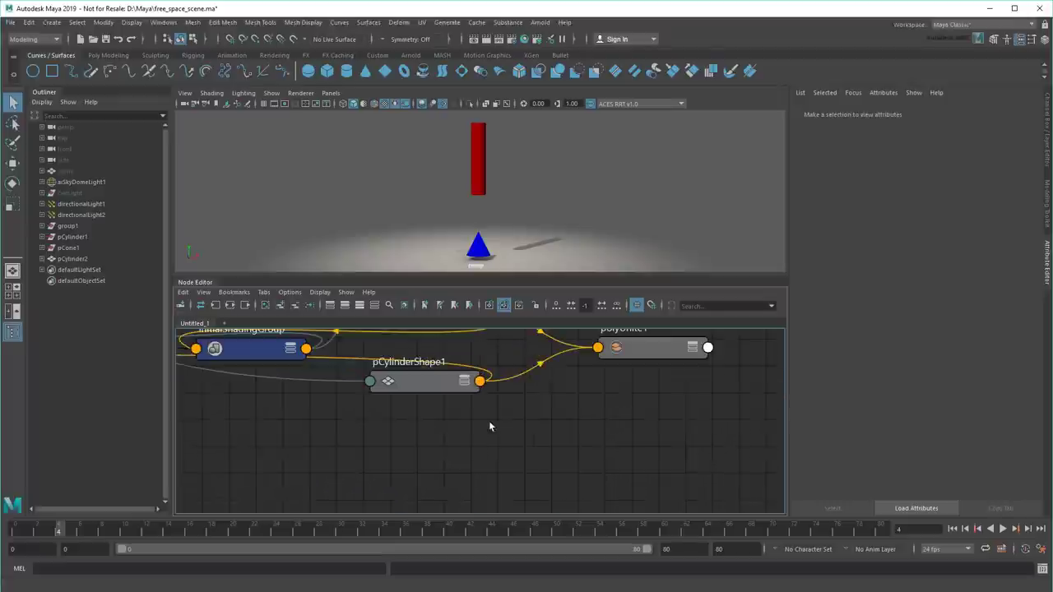
{"action": "middle_click_drag", "start_coordinate": [487, 463], "coordinate": [408, 484]}
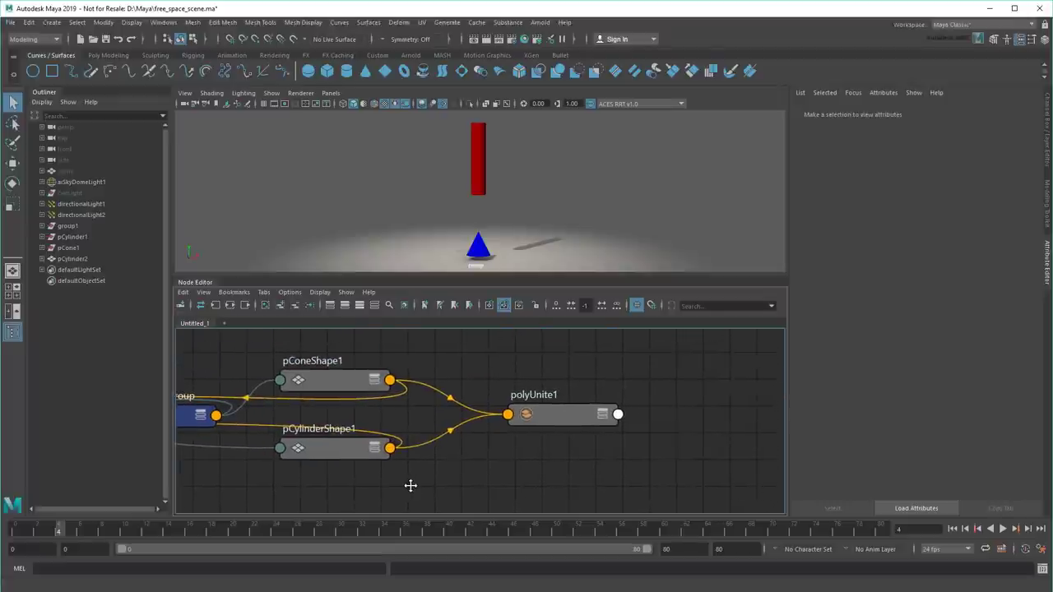
{"action": "left_click", "coordinate": [562, 423]}
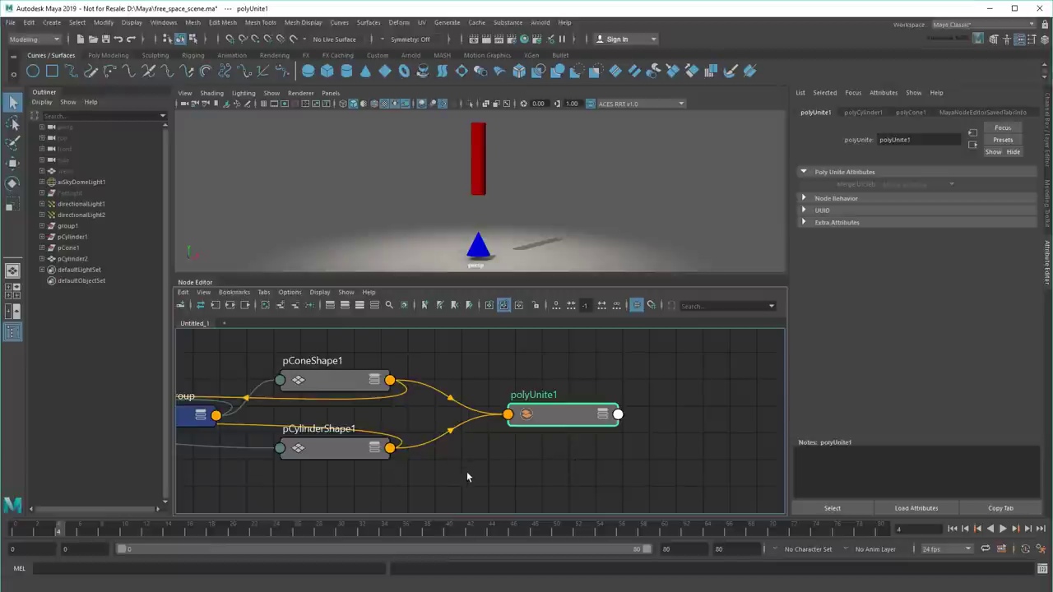
{"action": "middle_click_drag", "start_coordinate": [468, 475], "coordinate": [602, 473]}
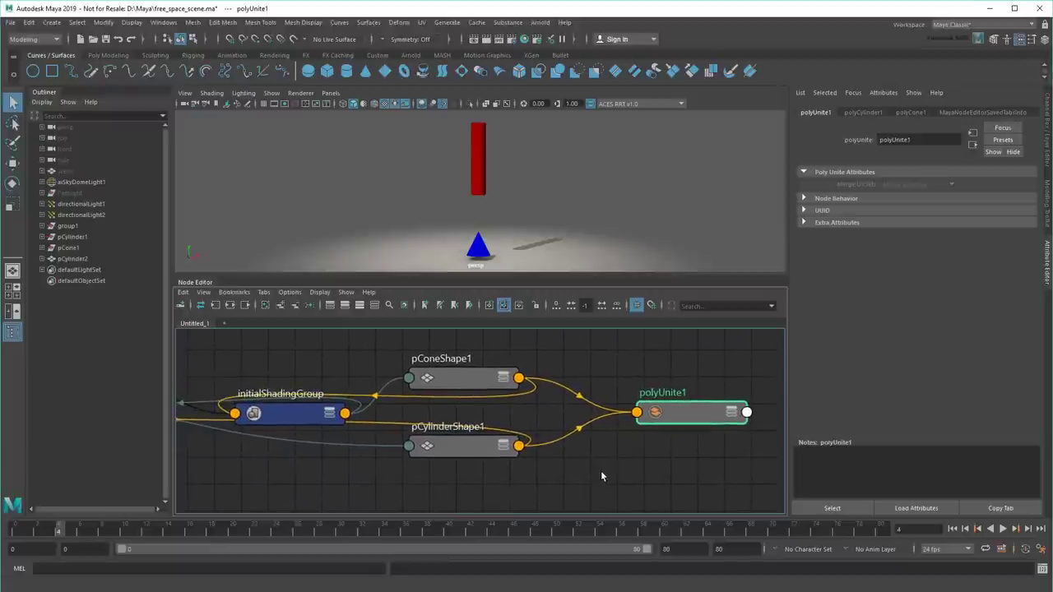
{"action": "left_click", "coordinate": [460, 383]}
{"action": "left_click", "coordinate": [461, 444]}
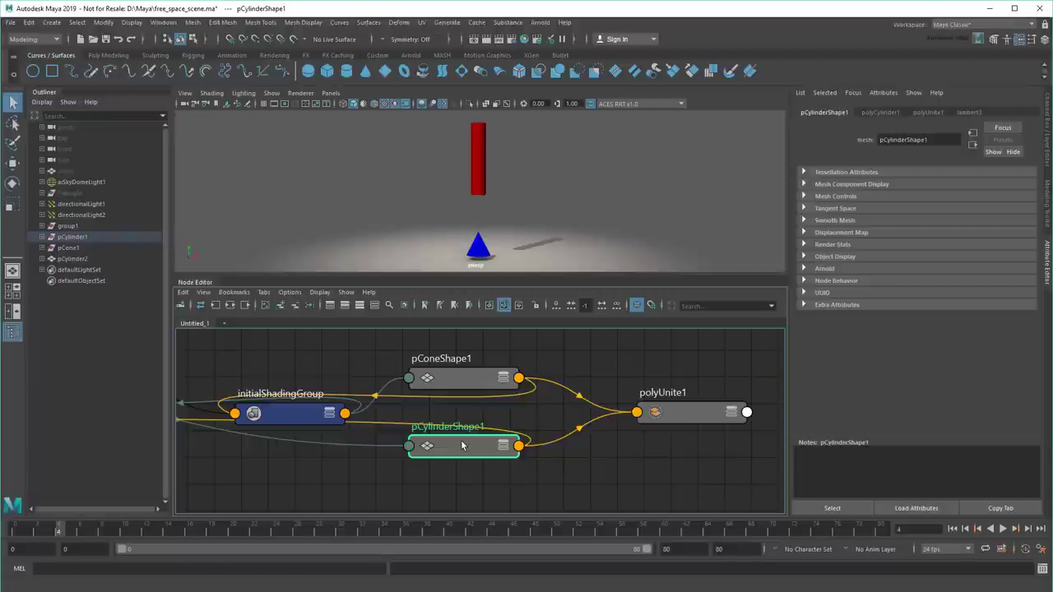
{"action": "left_click", "coordinate": [492, 484]}
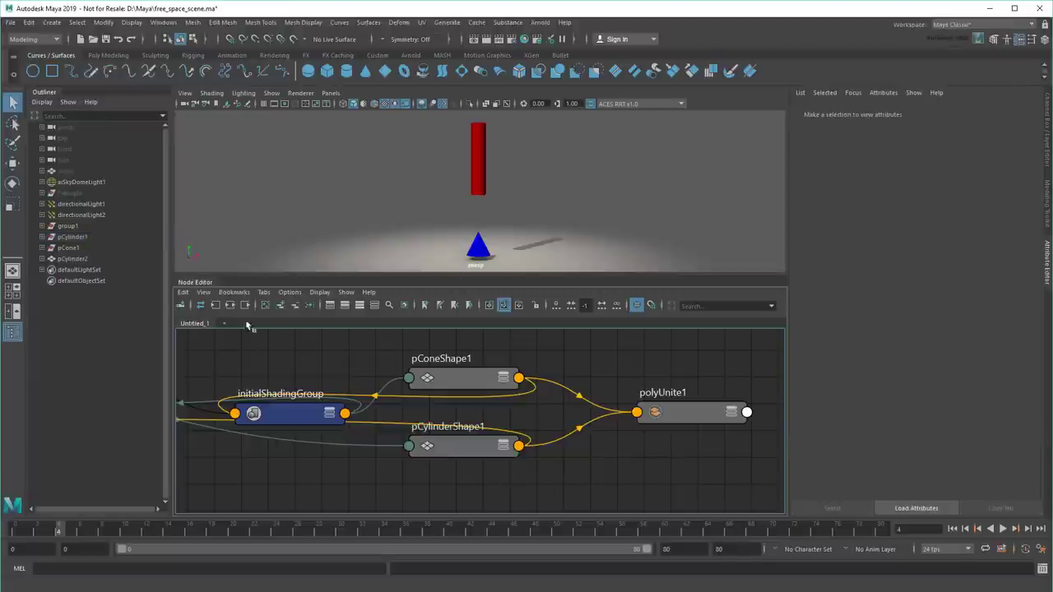
{"action": "left_click", "coordinate": [74, 258]}
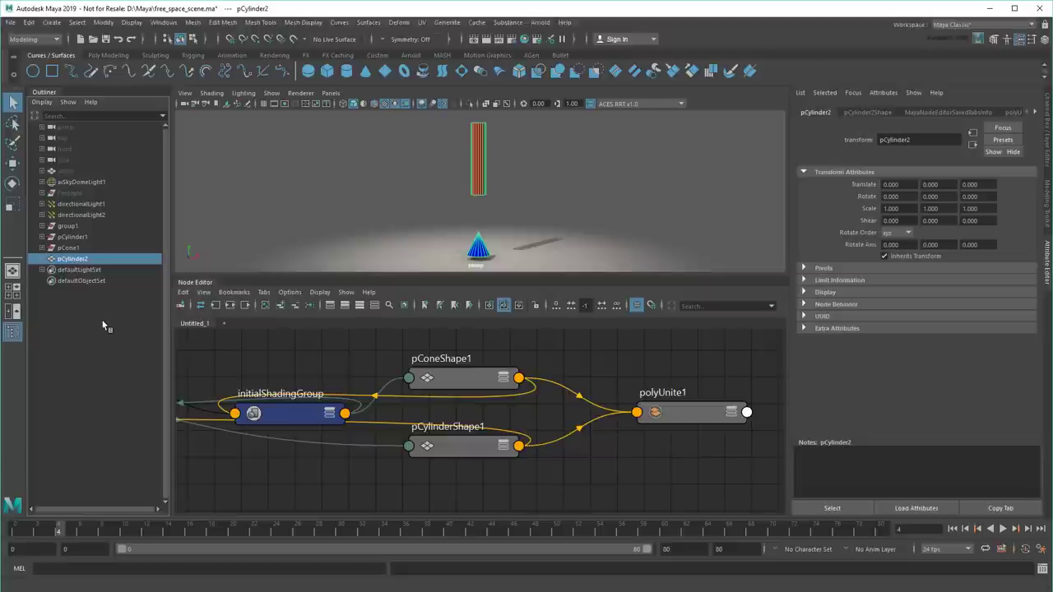
- Rename pCylinder2 to 'pCombined' in the Outliner
{"action": "double_click", "coordinate": [89, 260]}
{"action": "type", "text": "pCombined"}
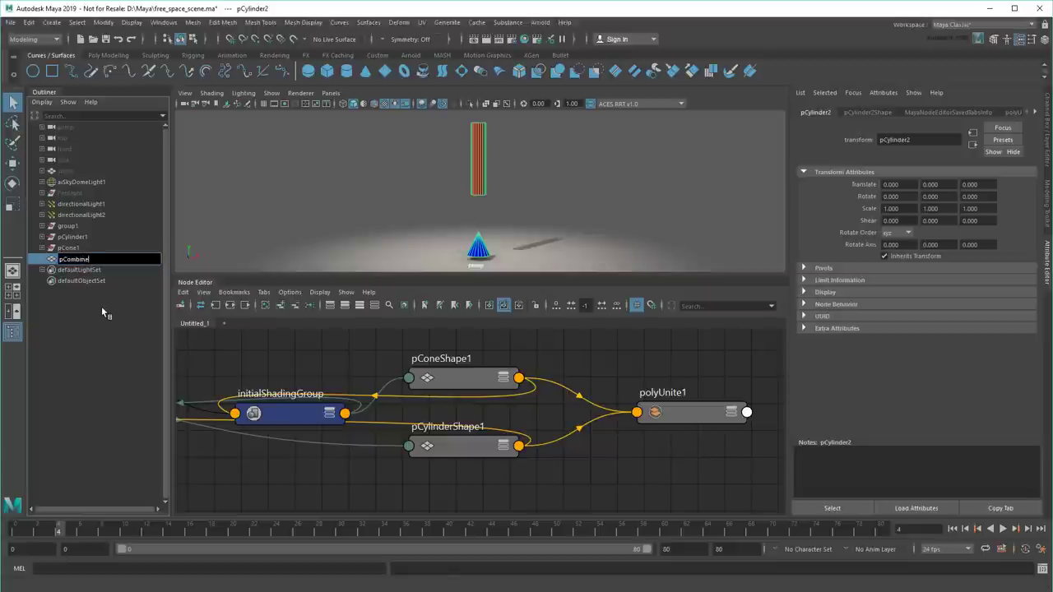
{"action": "key", "text": "Return"}
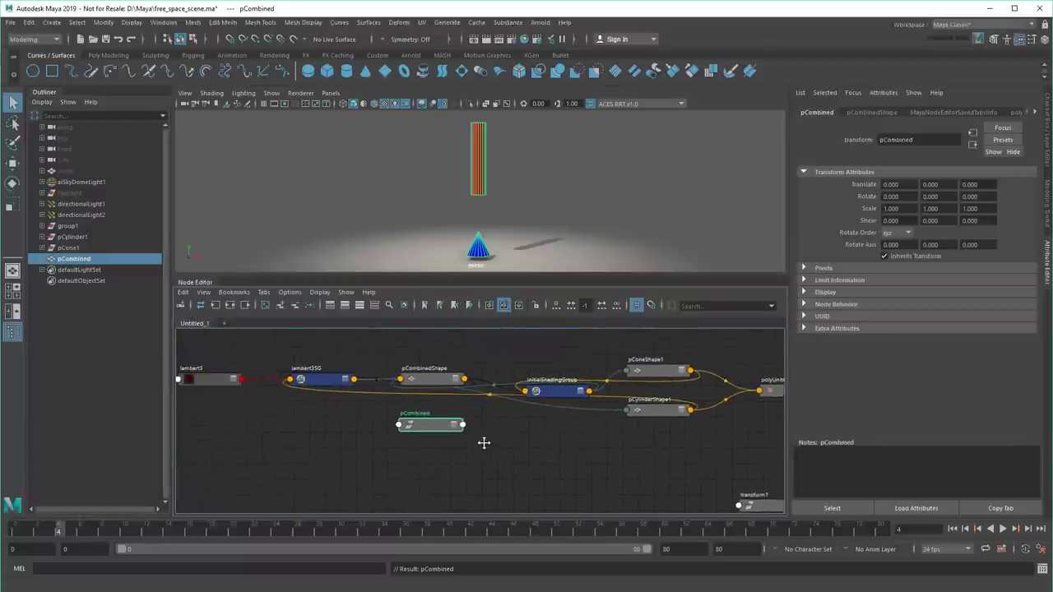
- Rearrange the shading nodes, moving lambert3SG aside and lambert3 below pCombinedShape
{"action": "scroll", "coordinate": [485, 442], "scroll_direction": "up", "scroll_amount": 4}
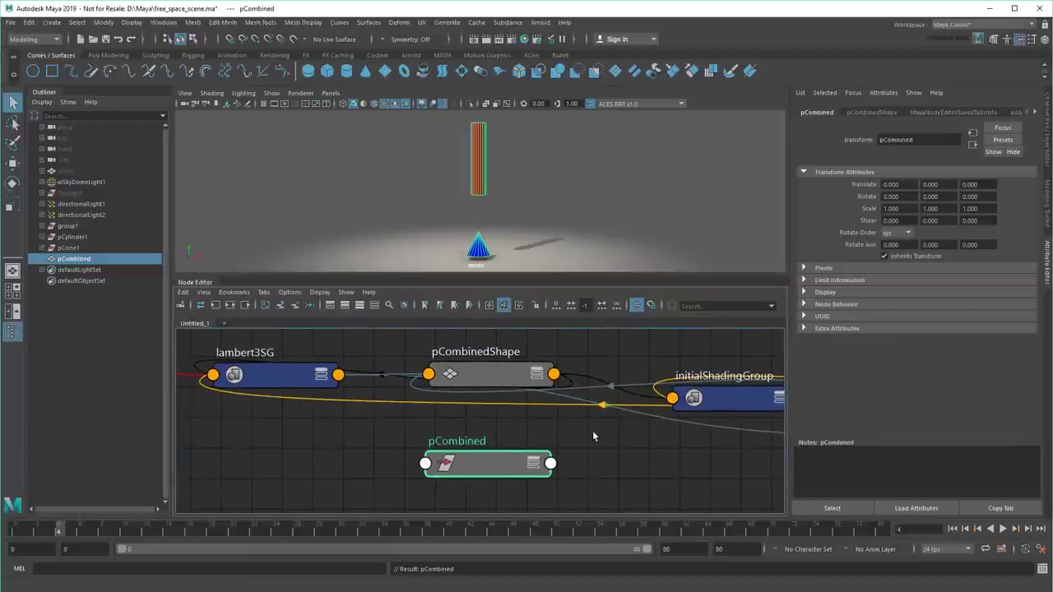
{"action": "left_click", "coordinate": [501, 384]}
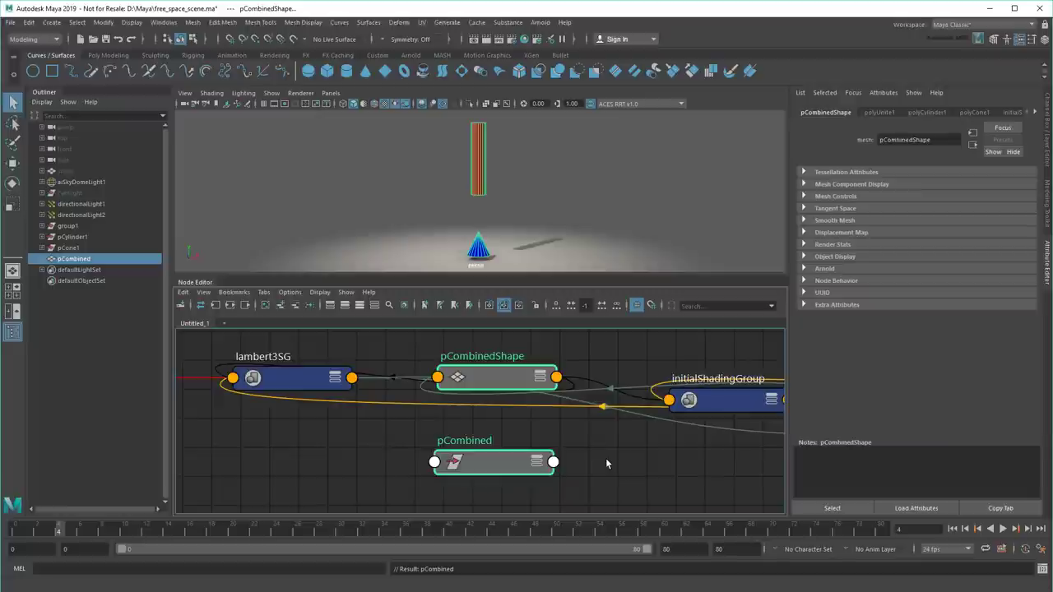
{"action": "left_click", "coordinate": [389, 403]}
{"action": "left_click_drag", "start_coordinate": [389, 403], "coordinate": [710, 459]}
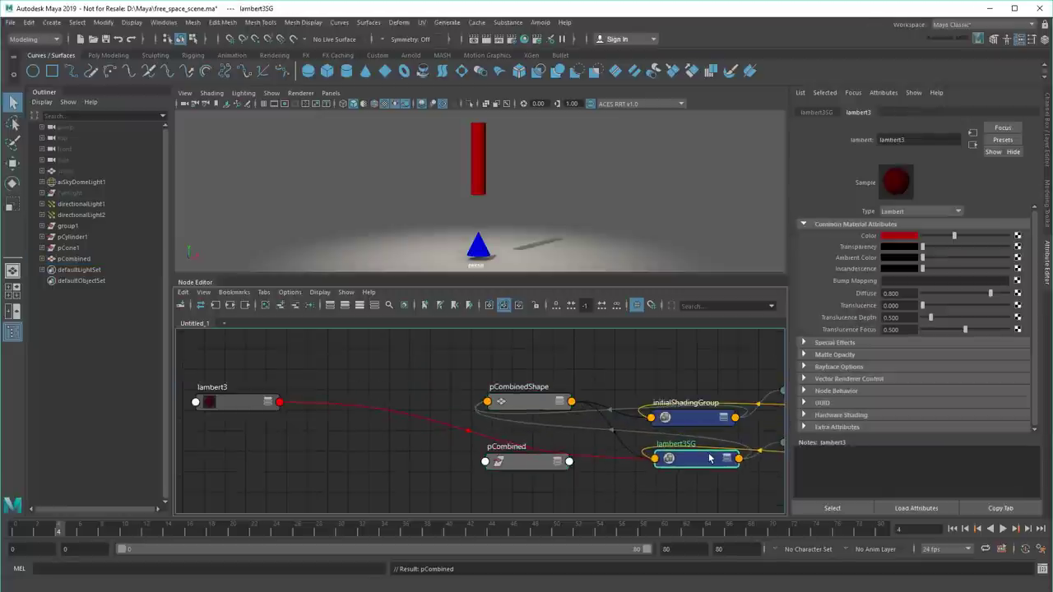
{"action": "left_click", "coordinate": [527, 401]}
{"action": "left_click_drag", "start_coordinate": [395, 342], "coordinate": [404, 372]}
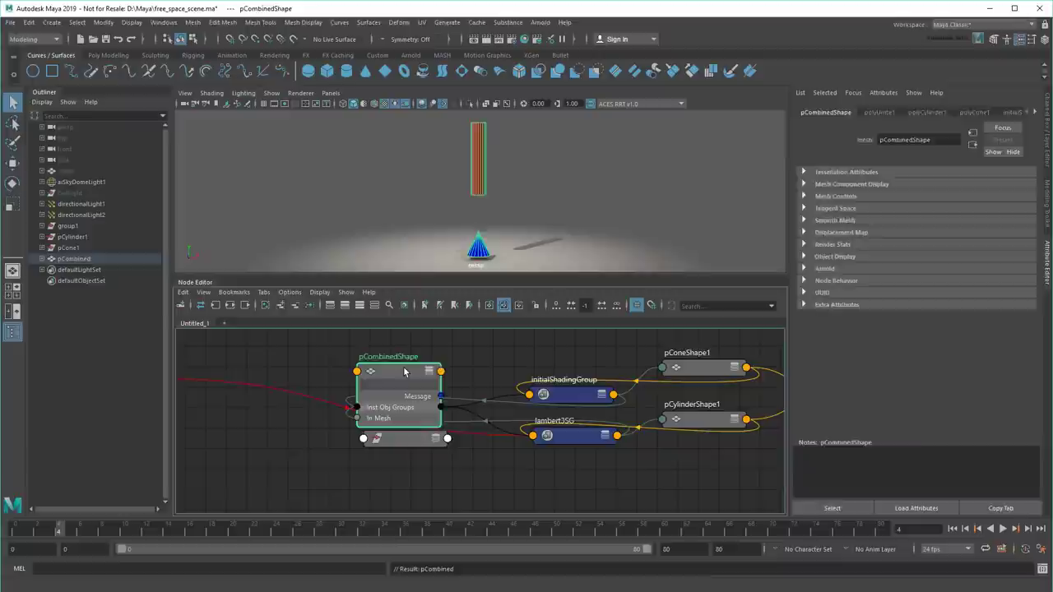
{"action": "key", "text": "ctrl+z"}
{"action": "key", "text": "ctrl+z"}
{"action": "key", "text": "ctrl+z"}
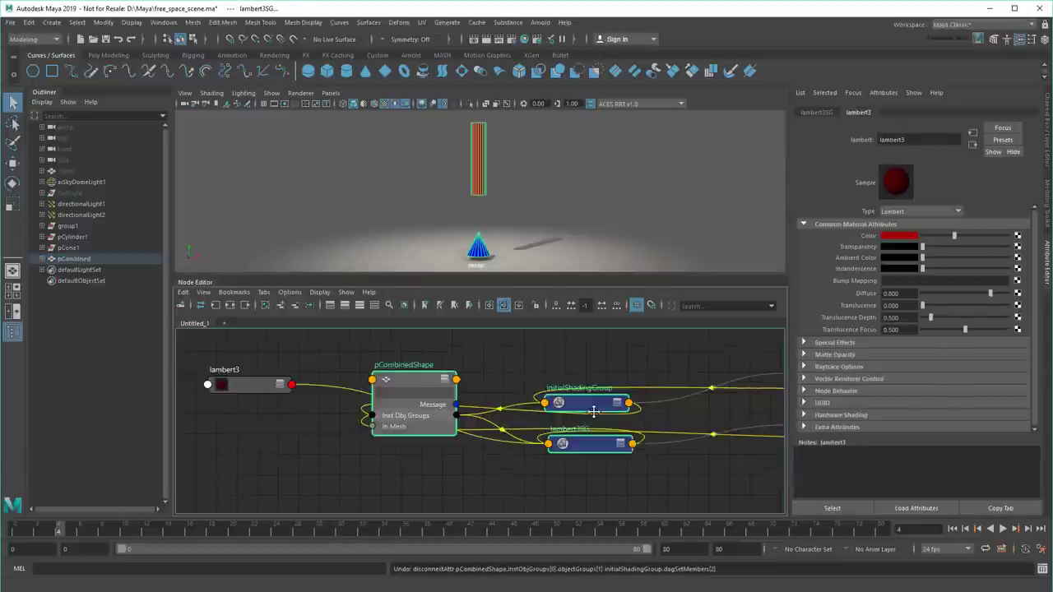
{"action": "left_click_drag", "start_coordinate": [247, 385], "coordinate": [404, 478]}
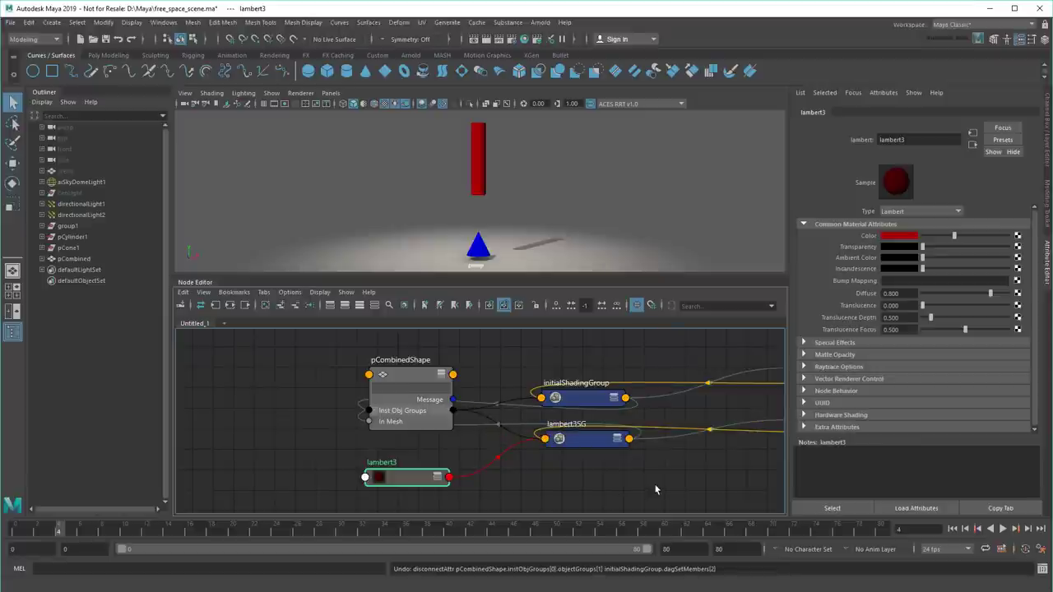
{"action": "left_click", "coordinate": [578, 481]}
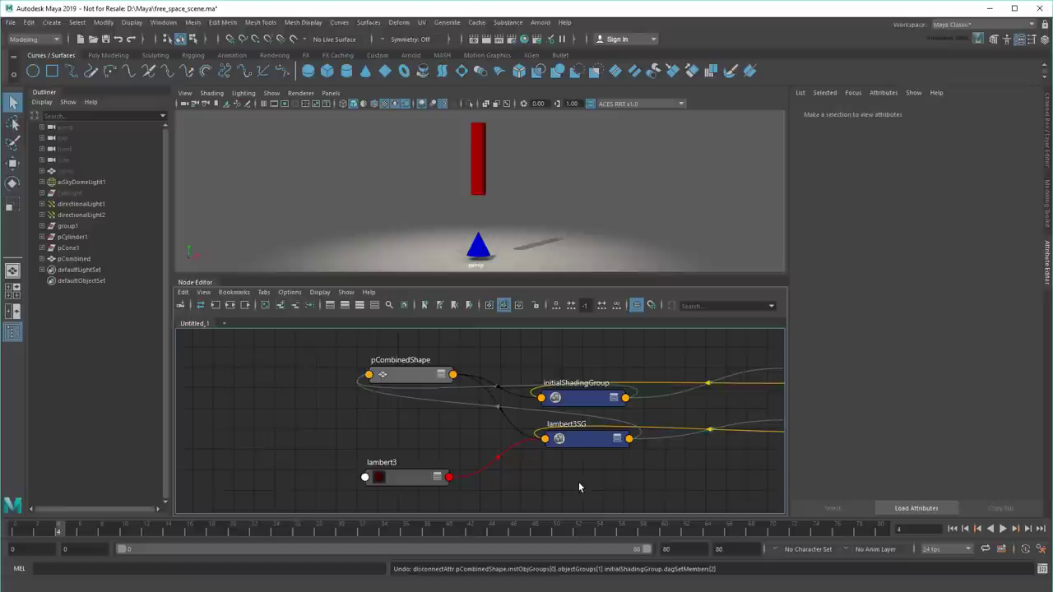
- Frame the graph and centre the transform1 and transform2 nodes
{"action": "key", "text": "a"}
{"action": "middle_click_drag", "start_coordinate": [565, 436], "coordinate": [458, 405], "text": "alt"}
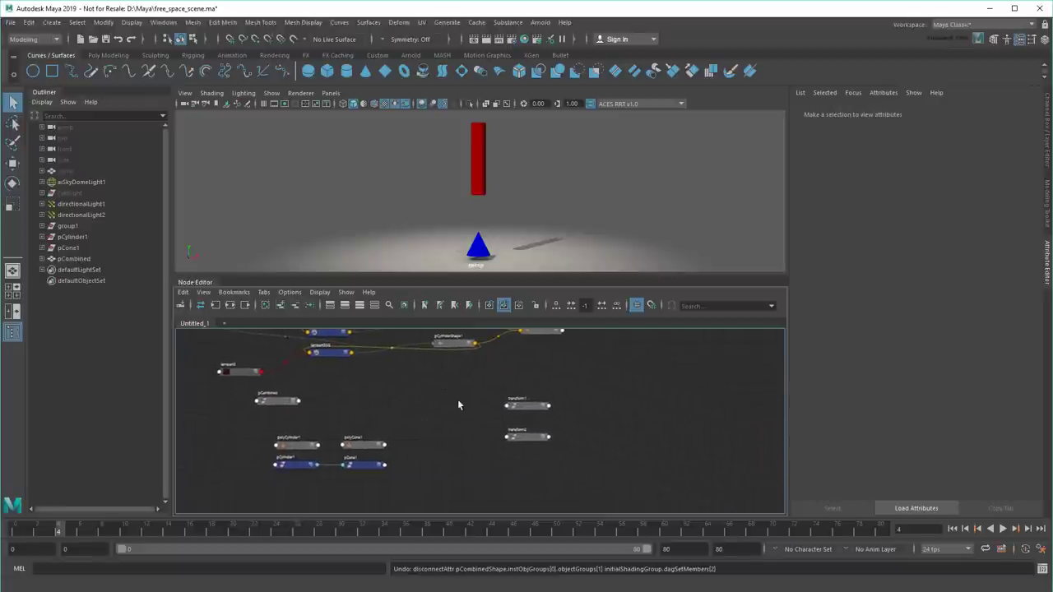
{"action": "scroll", "coordinate": [459, 405], "scroll_direction": "up", "scroll_amount": 4}
{"action": "middle_click_drag", "start_coordinate": [475, 320], "coordinate": [369, 360], "text": "alt"}
{"action": "scroll", "coordinate": [462, 399], "scroll_direction": "down", "scroll_amount": 1}
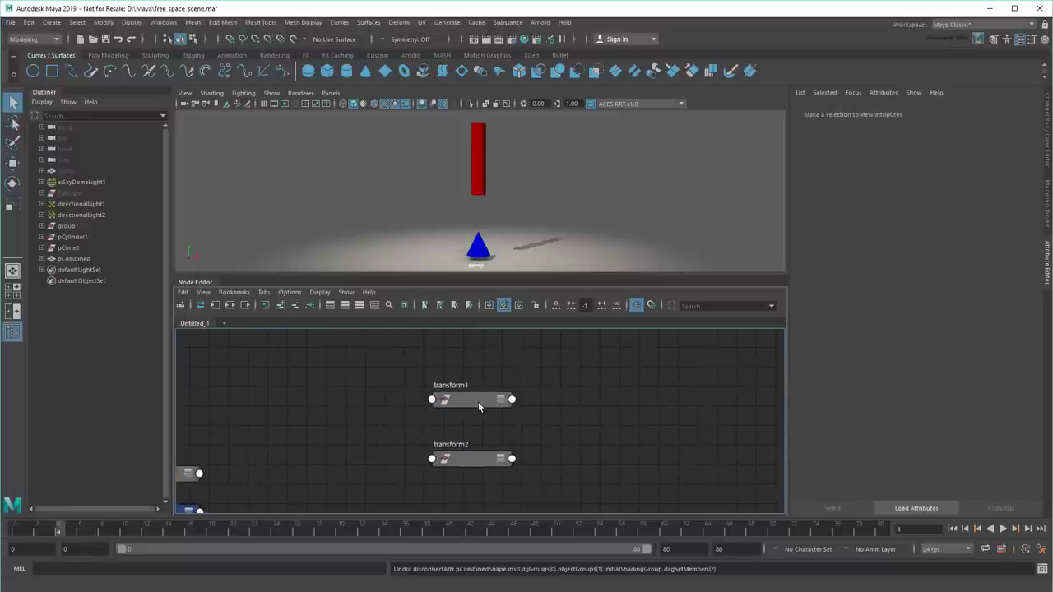
{"action": "left_click", "coordinate": [478, 401]}
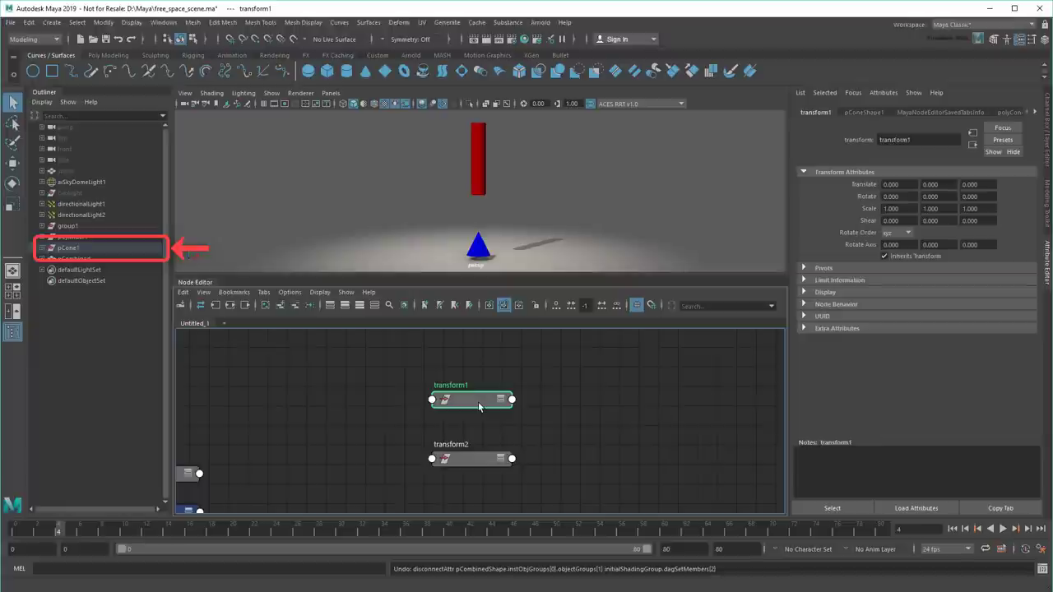
{"action": "left_click", "coordinate": [476, 459]}
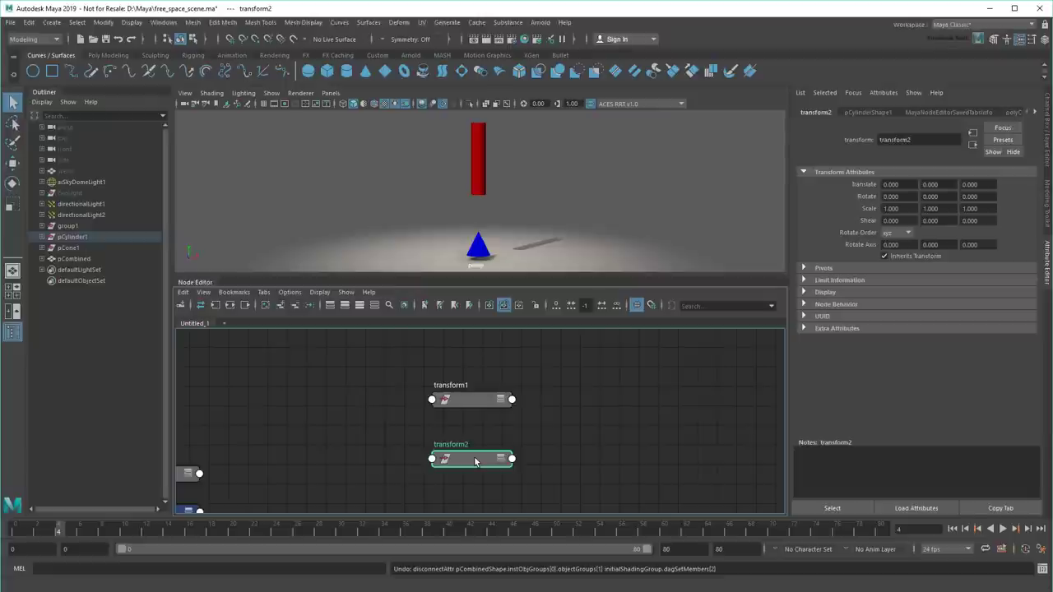
- Zoom out and pan until the whole network, including shading nodes, fits the view
{"action": "scroll", "coordinate": [354, 413], "scroll_direction": "down", "scroll_amount": 2}
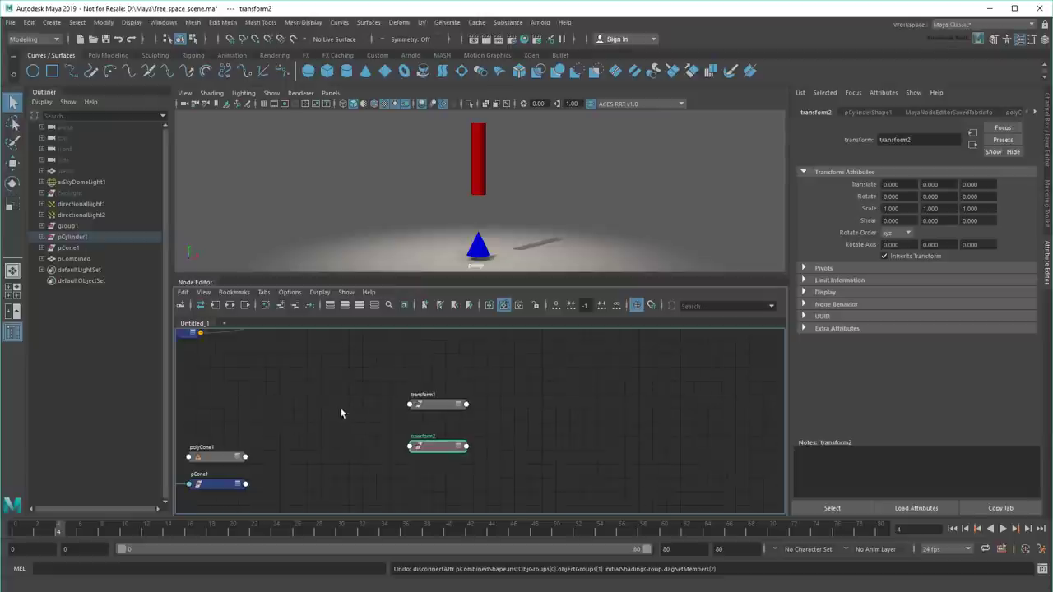
{"action": "middle_click_drag", "start_coordinate": [341, 413], "coordinate": [571, 482]}
{"action": "scroll", "coordinate": [535, 452], "scroll_direction": "down", "scroll_amount": 1}
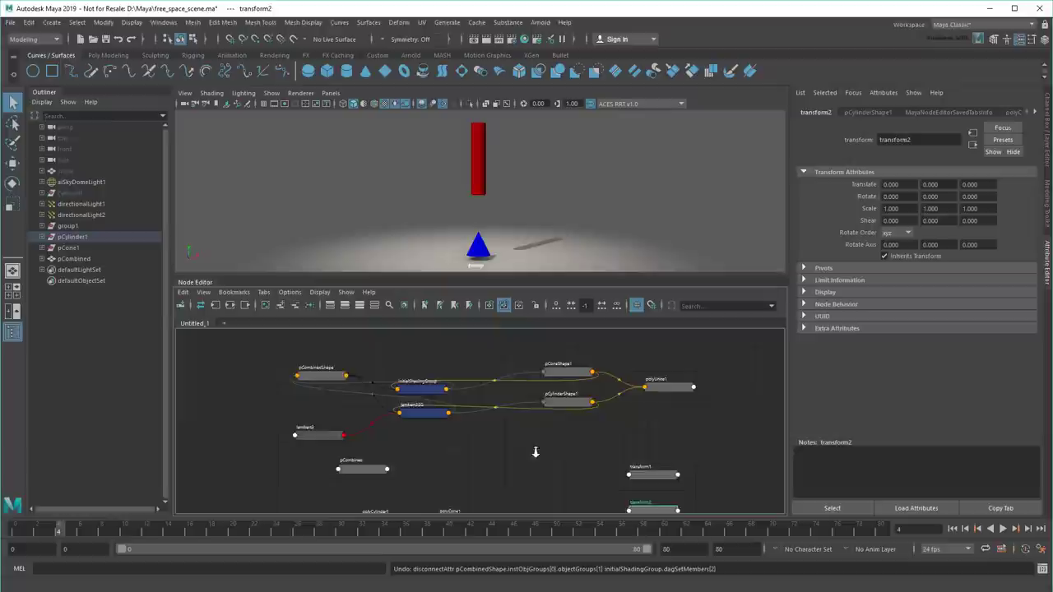
{"action": "scroll", "coordinate": [535, 451], "scroll_direction": "down", "scroll_amount": 1}
{"action": "middle_click_drag", "start_coordinate": [535, 452], "coordinate": [531, 428]}
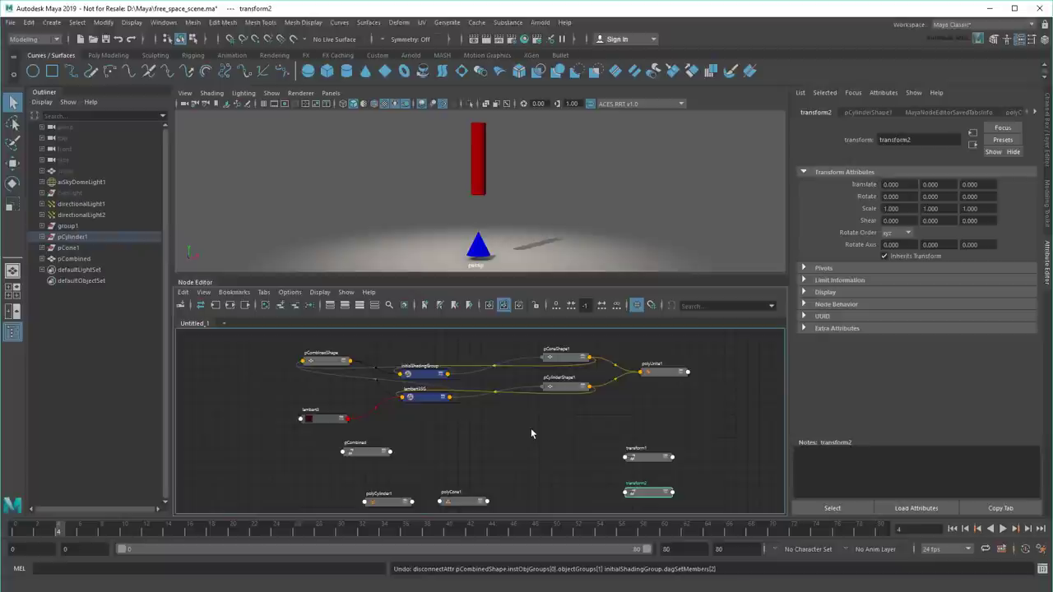
- Move the blue cone up the Y axis onto the top of the red cylinder
{"action": "key", "text": "ctrl+z"}
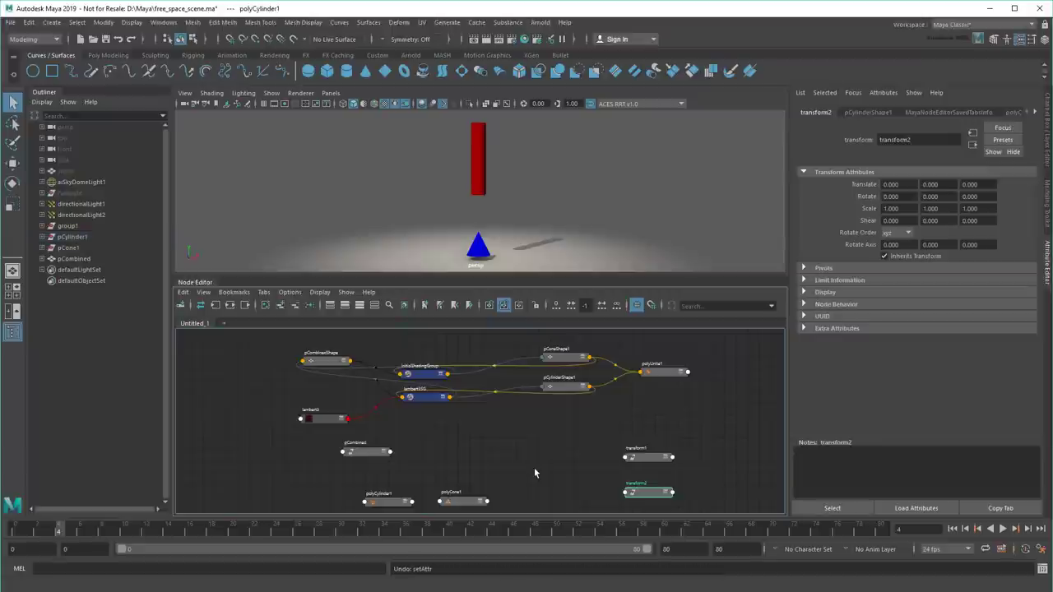
{"action": "left_click", "coordinate": [648, 457]}
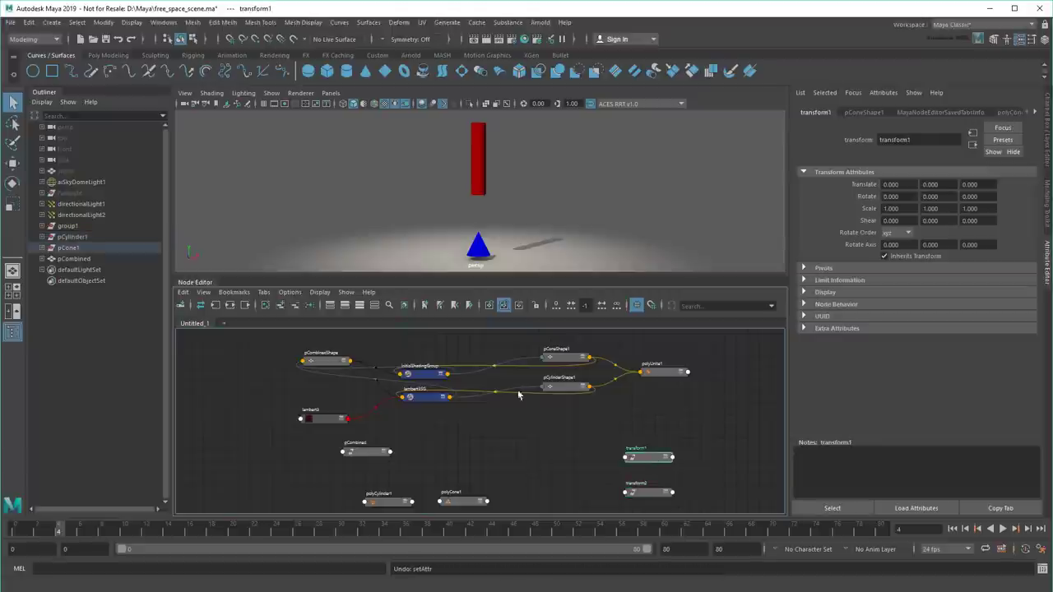
{"action": "left_click", "coordinate": [14, 165]}
{"action": "left_click_drag", "start_coordinate": [474, 190], "coordinate": [477, 85]}
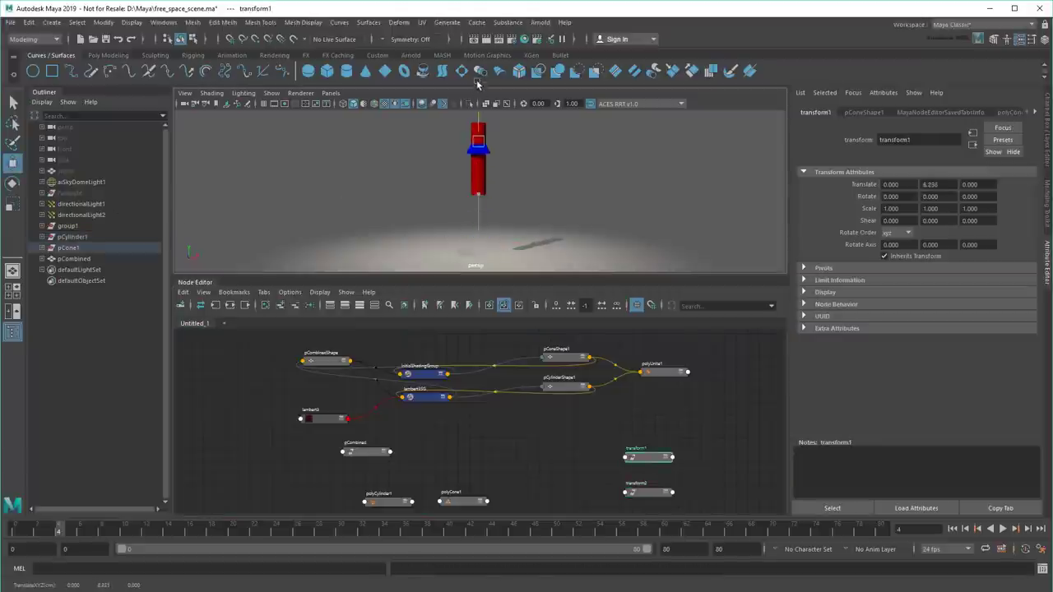
{"action": "left_click", "coordinate": [513, 229]}
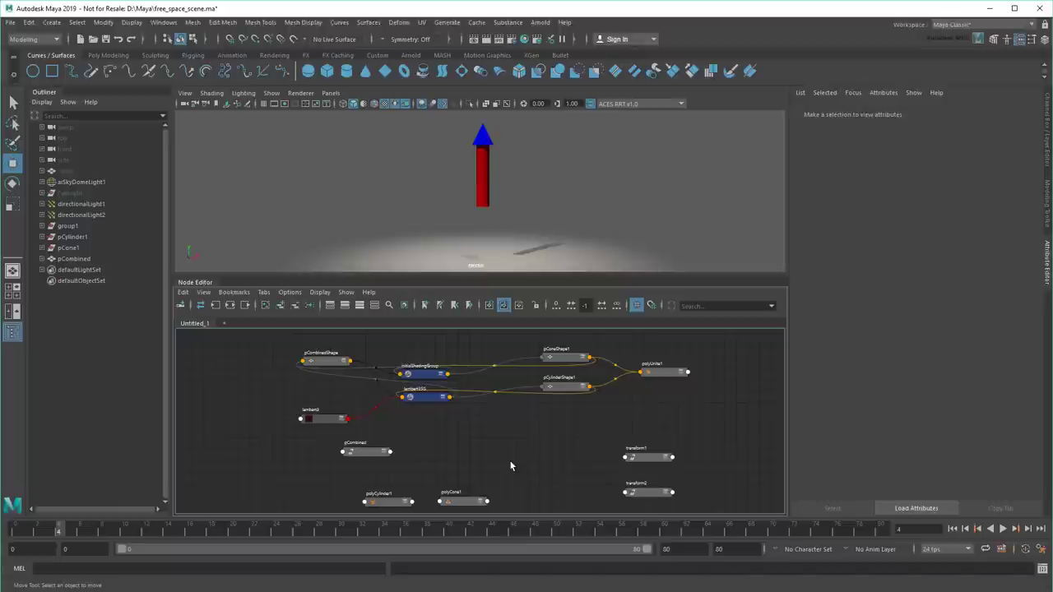
- Set polyCone1's Radius to 1.556 with the Attribute Editor slider
{"action": "left_click", "coordinate": [465, 501]}
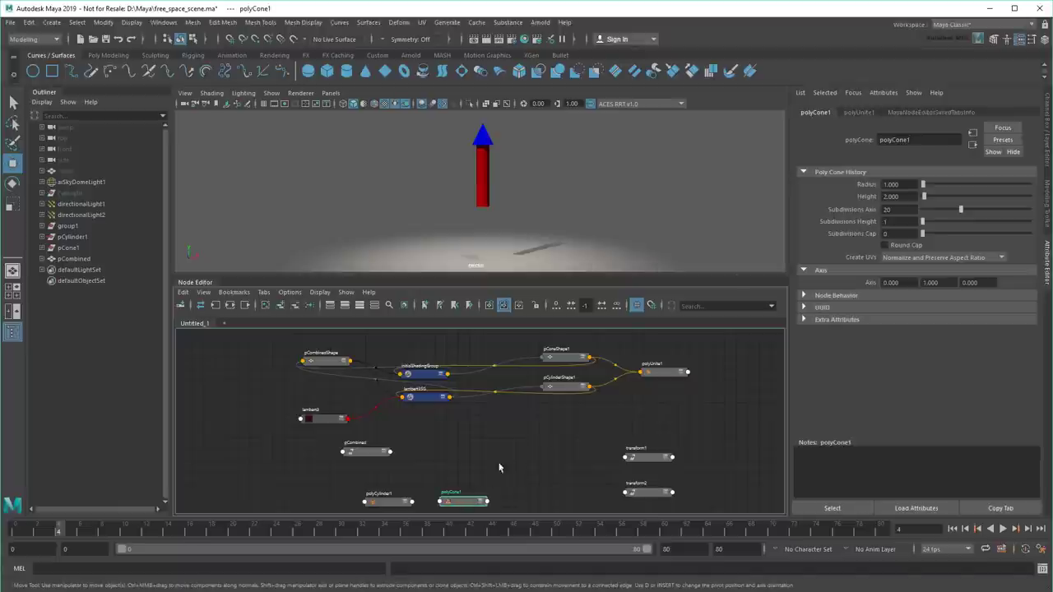
{"action": "left_click_drag", "start_coordinate": [922, 185], "coordinate": [923, 191]}
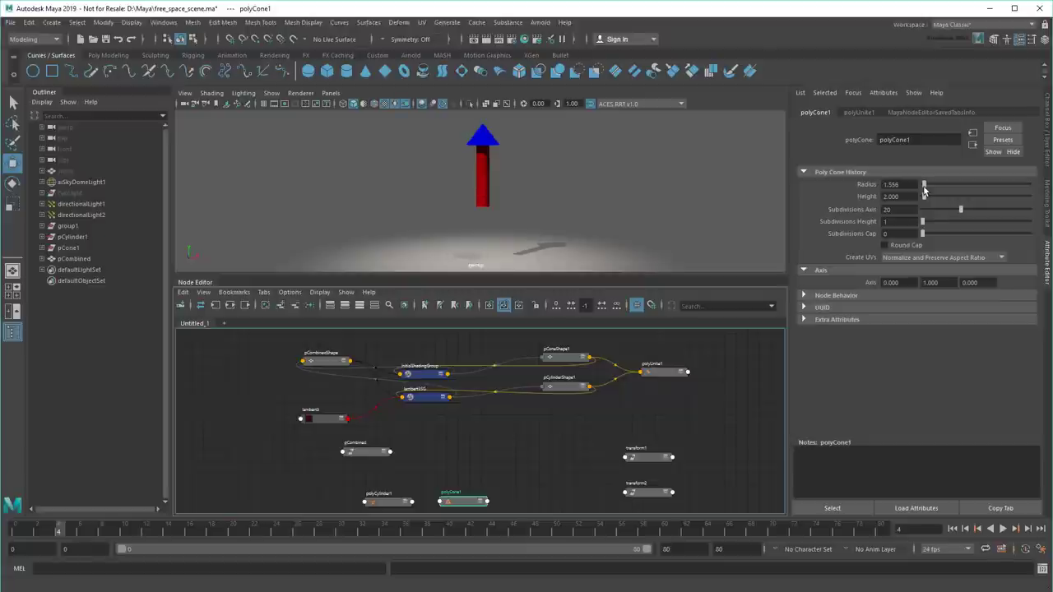
{"action": "left_click", "coordinate": [530, 453]}
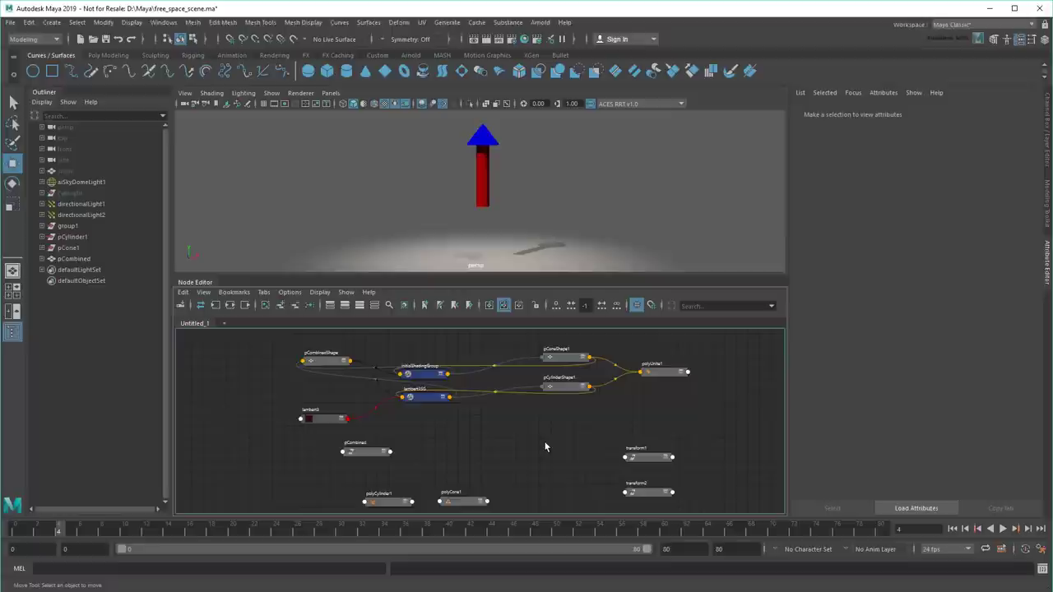
- Delete pCombined's construction history via Edit > Delete by Type > History
{"action": "left_click", "coordinate": [74, 258]}
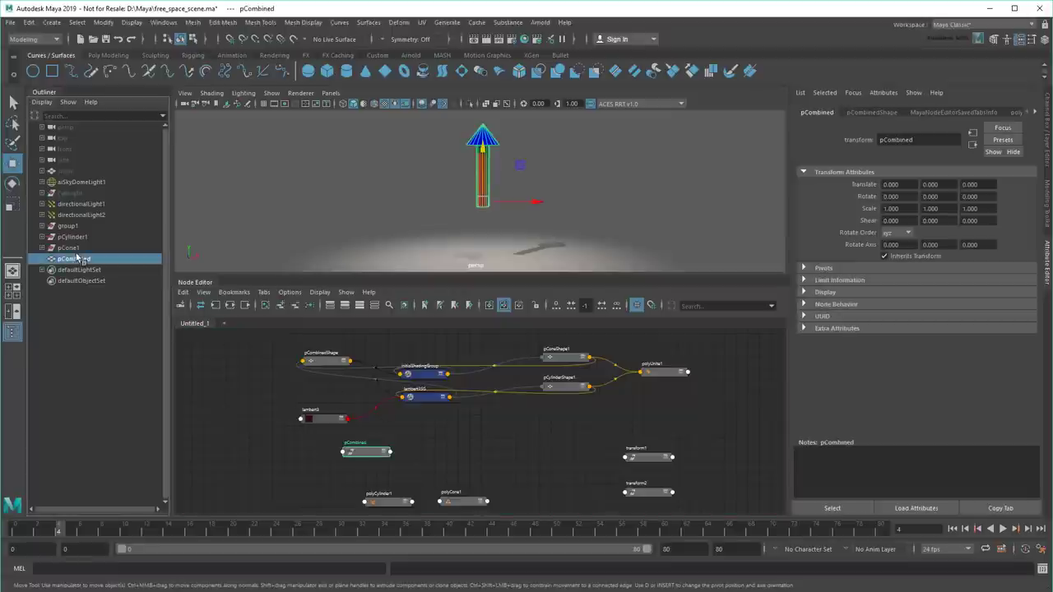
{"action": "left_click", "coordinate": [29, 22]}
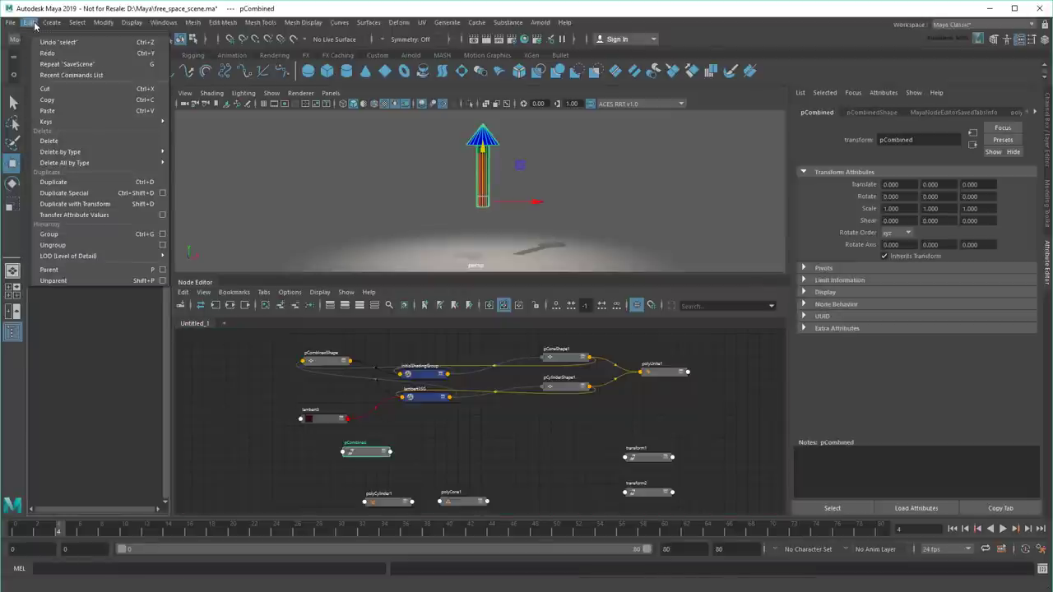
{"action": "mouse_move", "coordinate": [85, 153]}
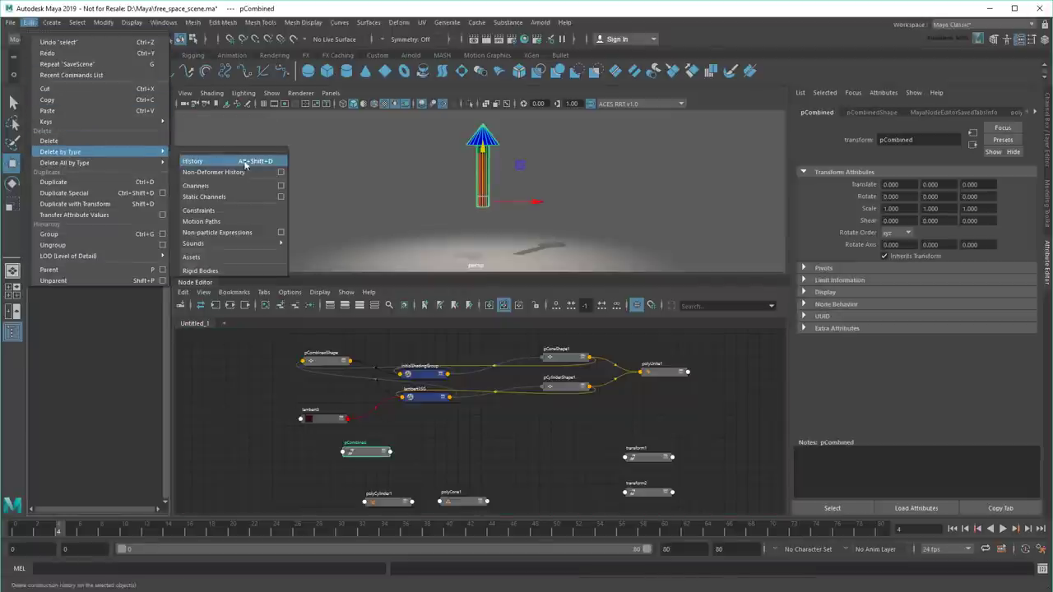
{"action": "left_click", "coordinate": [239, 161]}
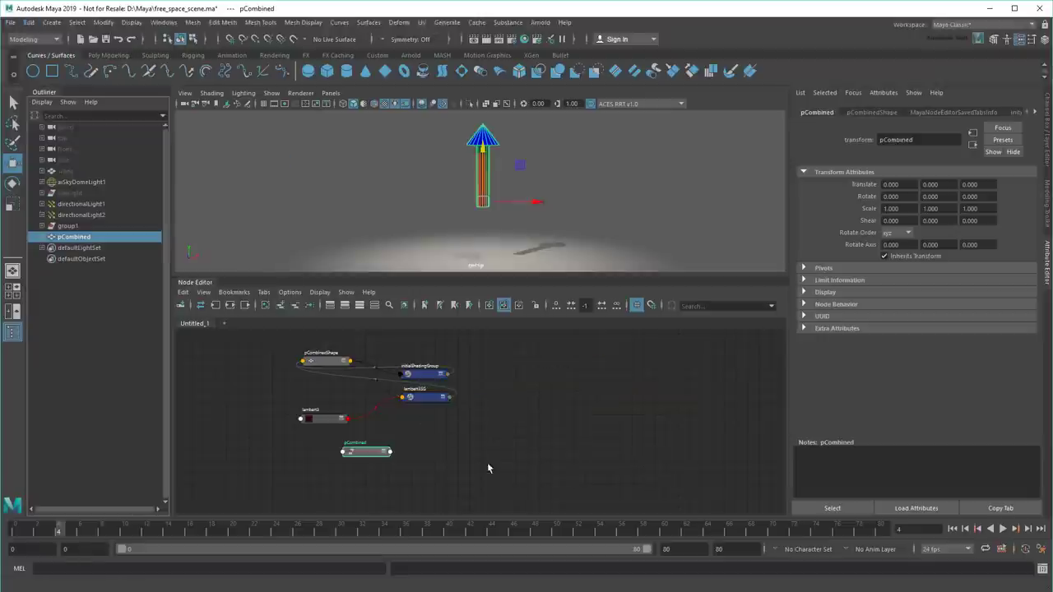
- Rearrange pCombined, lambert3 and the shading groups neatly in the Node Editor
{"action": "middle_click_drag", "start_coordinate": [489, 466], "coordinate": [590, 458], "text": "alt"}
{"action": "scroll", "coordinate": [653, 446], "scroll_direction": "up", "scroll_amount": 2}
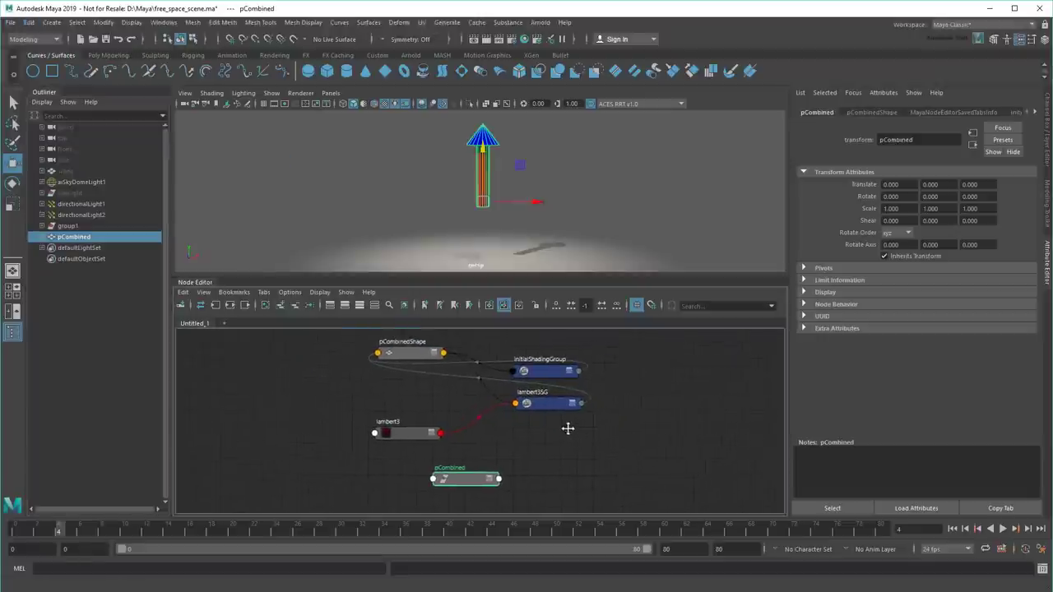
{"action": "scroll", "coordinate": [498, 486], "scroll_direction": "up", "scroll_amount": 2}
{"action": "left_click_drag", "start_coordinate": [498, 487], "coordinate": [437, 333]}
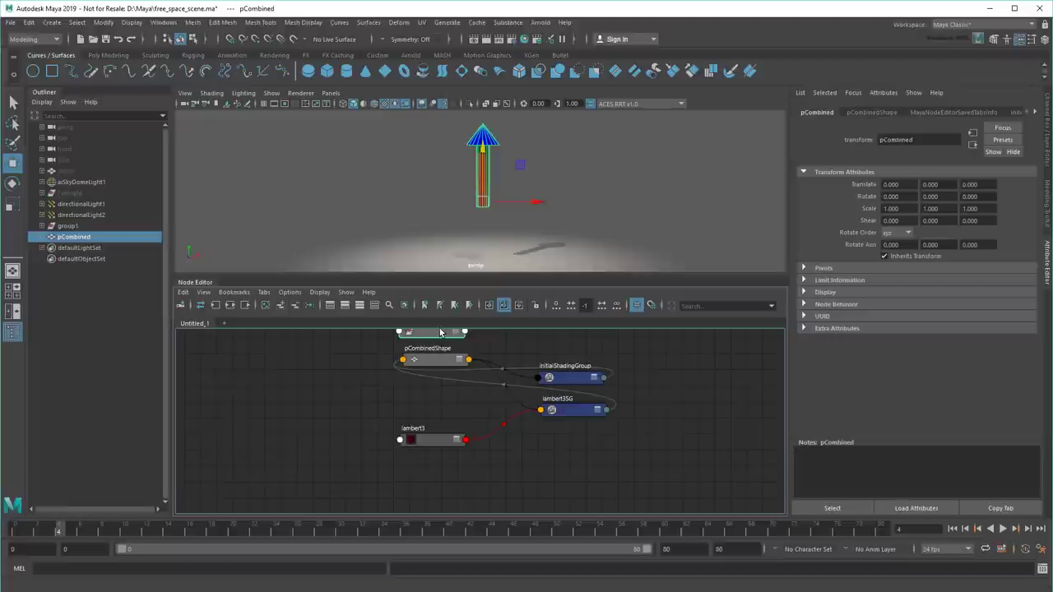
{"action": "left_click_drag", "start_coordinate": [433, 443], "coordinate": [473, 426]}
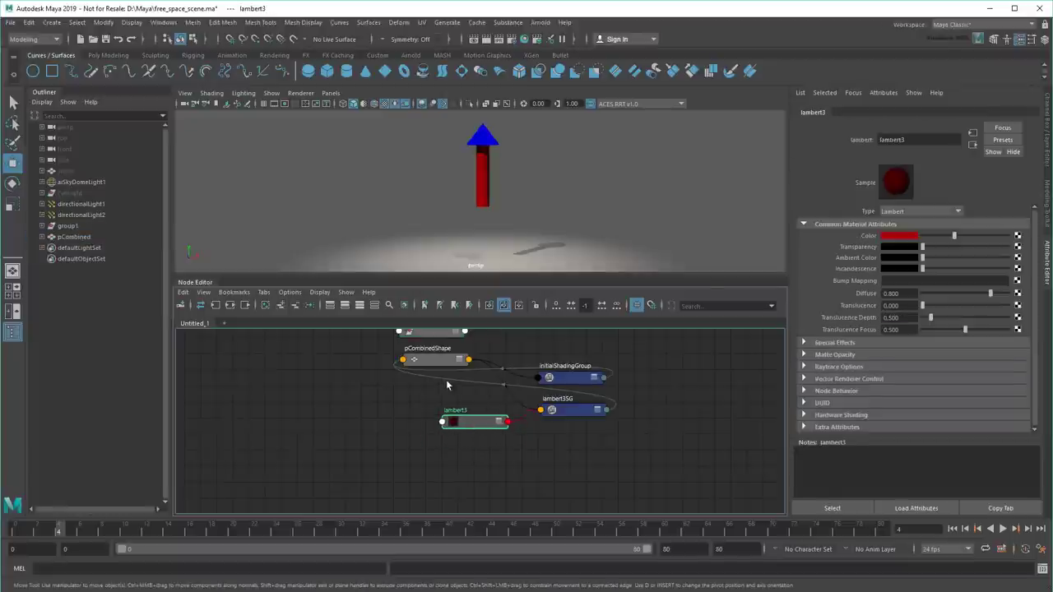
{"action": "middle_click_drag", "start_coordinate": [446, 379], "coordinate": [429, 433], "text": "alt"}
{"action": "left_click", "coordinate": [418, 381]}
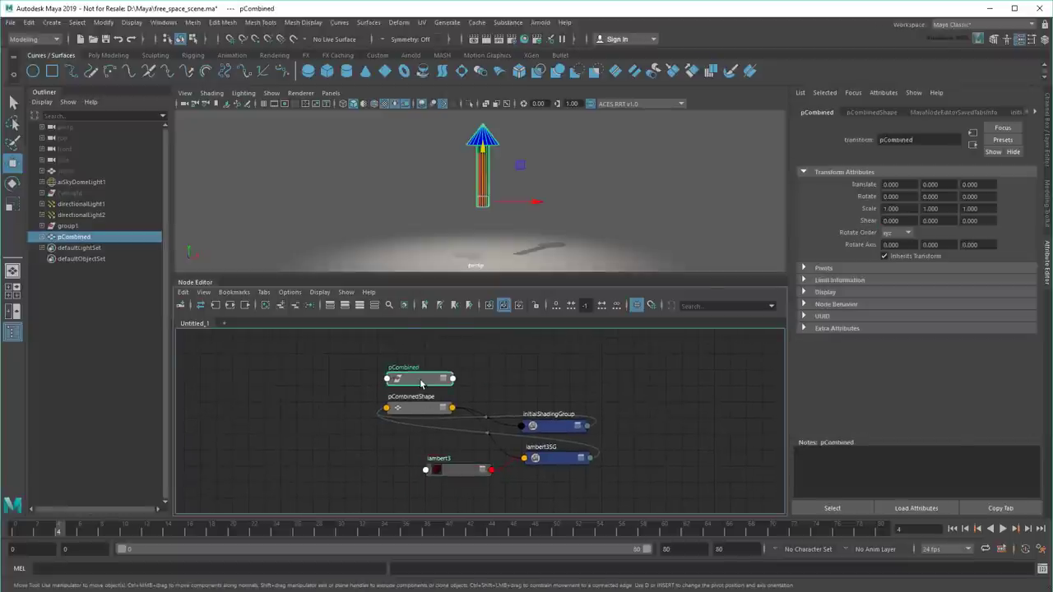
{"action": "right_click_drag", "start_coordinate": [496, 379], "coordinate": [551, 393], "text": "alt"}
{"action": "middle_click_drag", "start_coordinate": [549, 391], "coordinate": [548, 380], "text": "alt"}
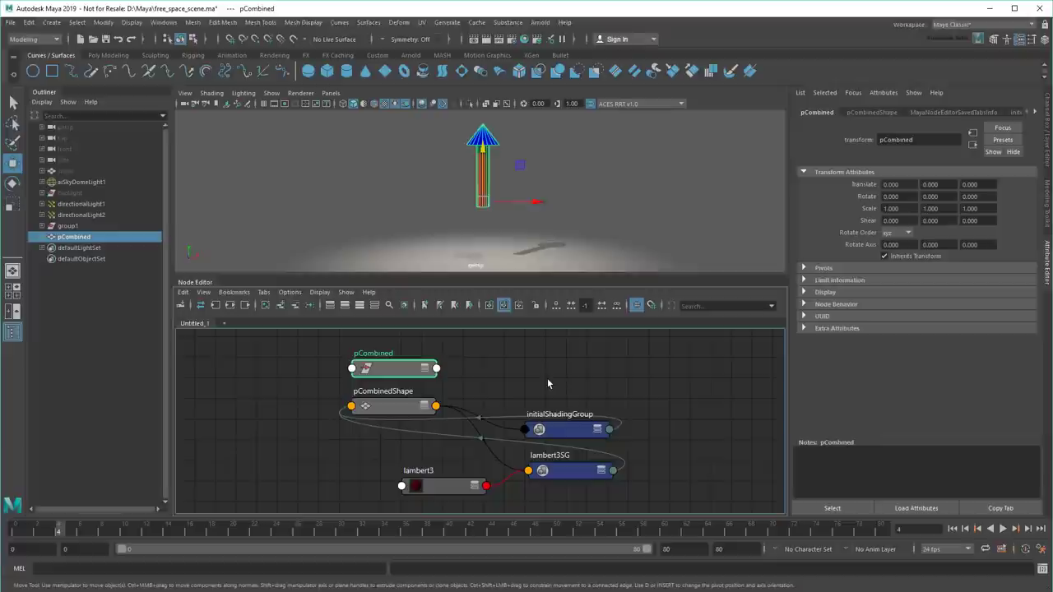
{"action": "left_click", "coordinate": [449, 39]}
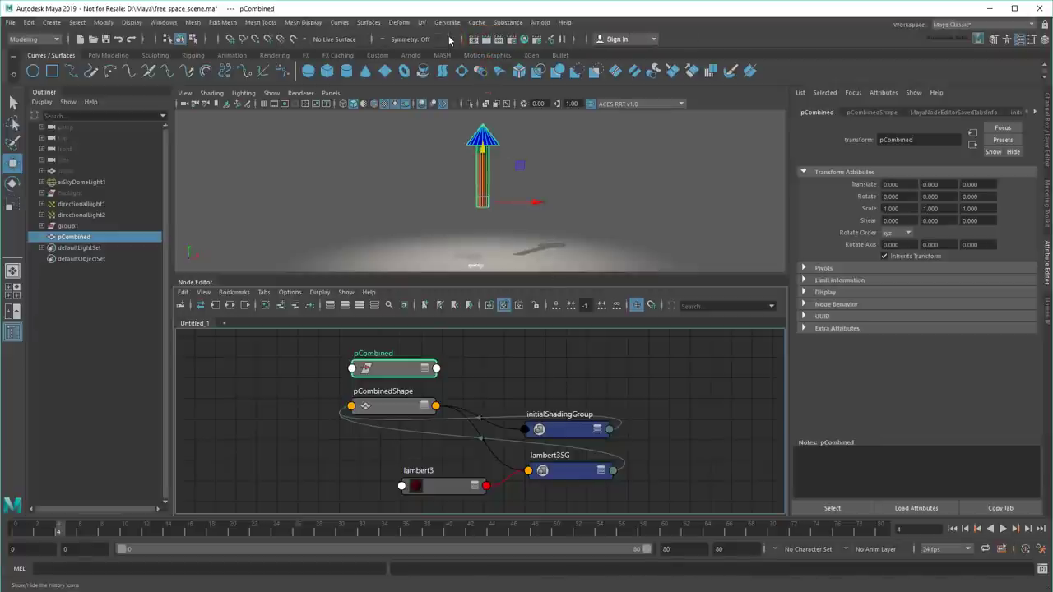
{"action": "left_click", "coordinate": [449, 40]}
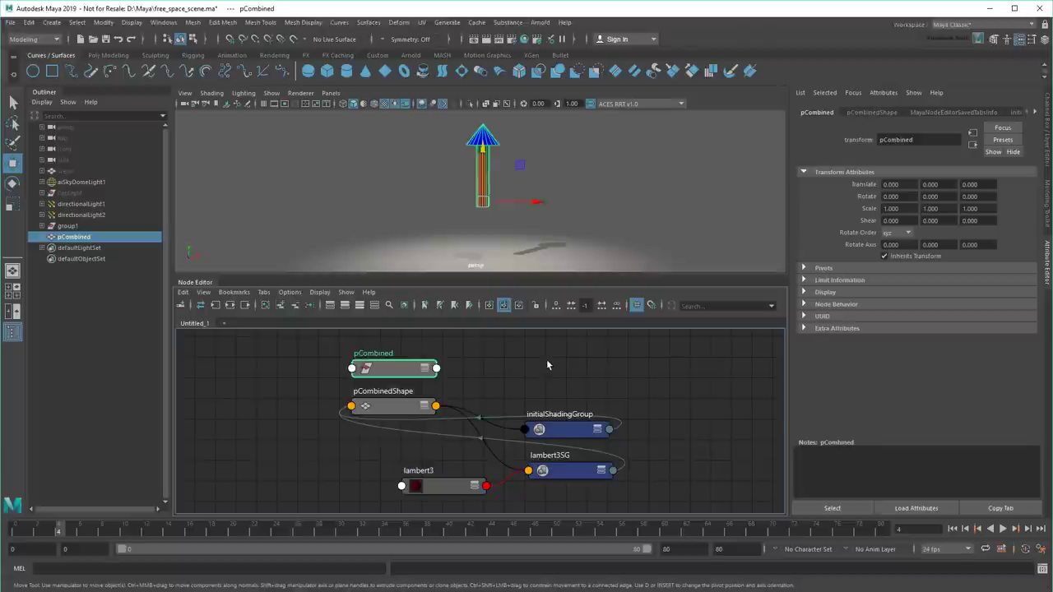
{"action": "key", "text": "q"}
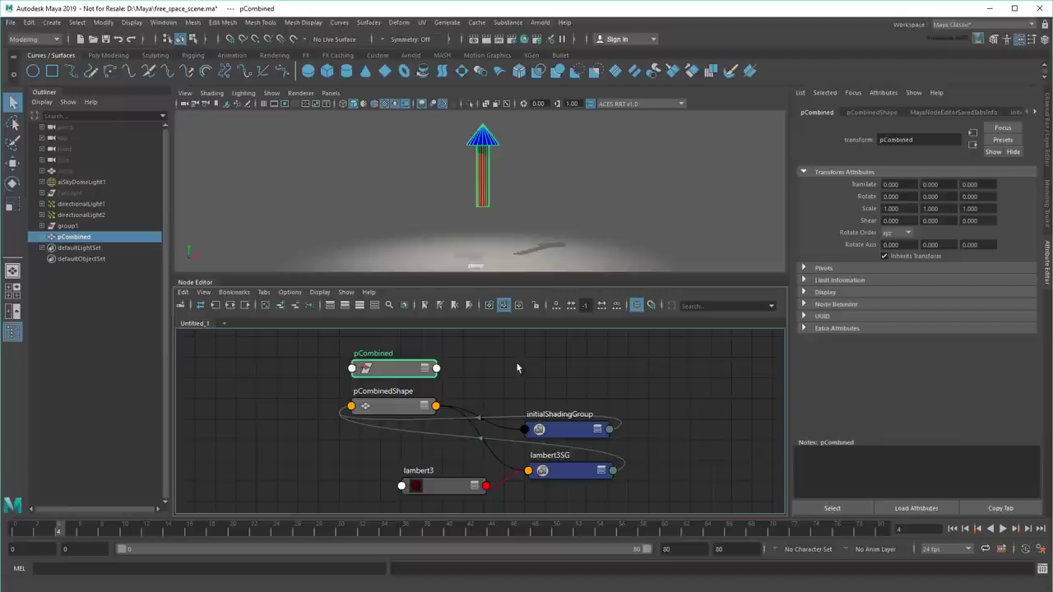
{"action": "left_click", "coordinate": [180, 306]}
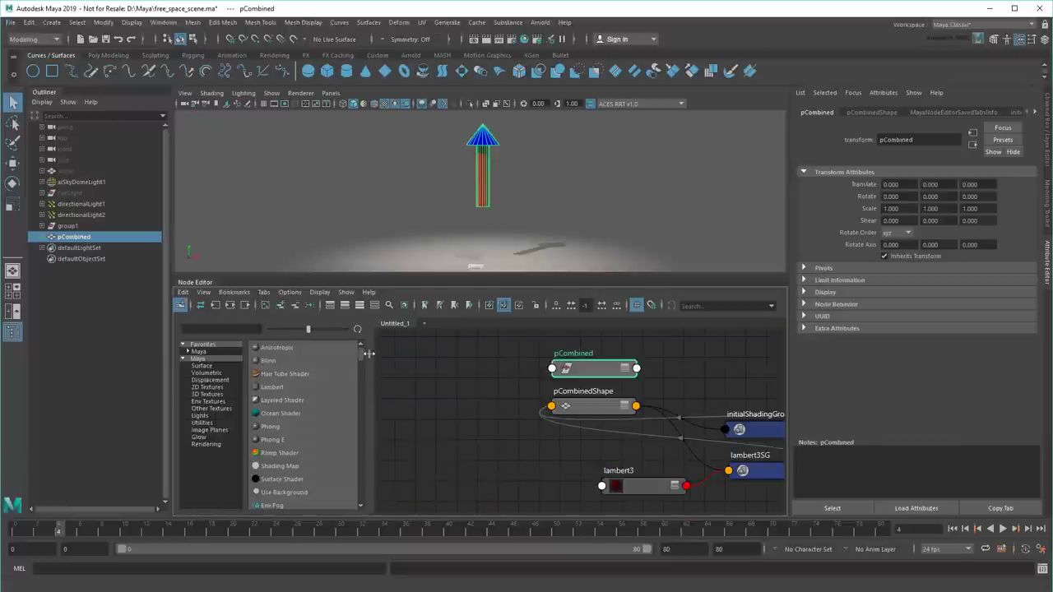
{"action": "mouse_move", "coordinate": [361, 355]}
{"action": "left_mouse_down"}
{"action": "mouse_move", "coordinate": [364, 408]}
{"action": "mouse_move", "coordinate": [368, 348]}
{"action": "left_mouse_up"}
{"action": "left_click", "coordinate": [211, 421]}
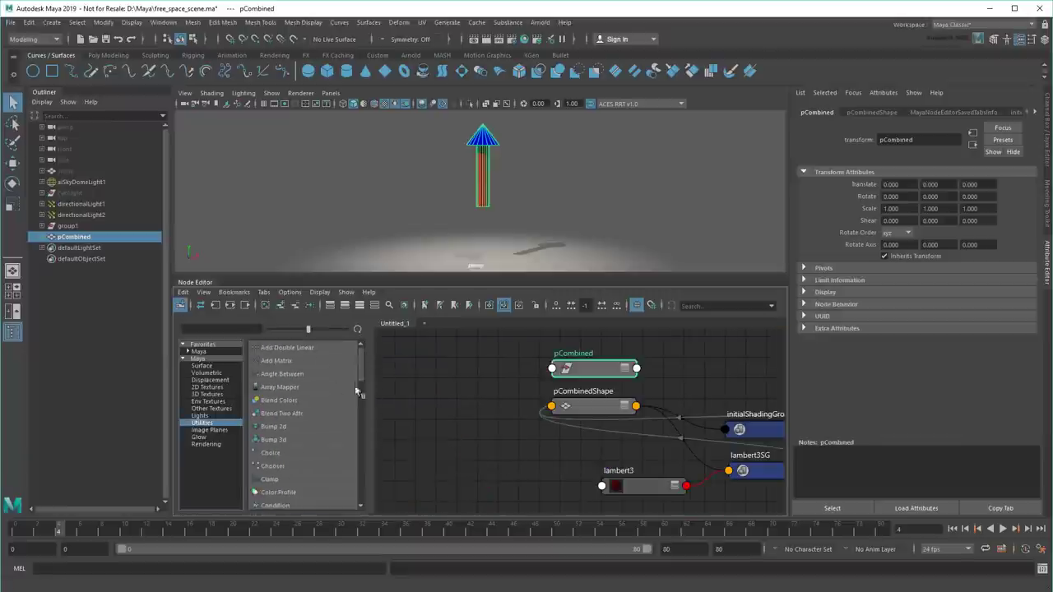
{"action": "left_click_drag", "start_coordinate": [364, 428], "coordinate": [364, 360]}
{"action": "left_click", "coordinate": [180, 305]}
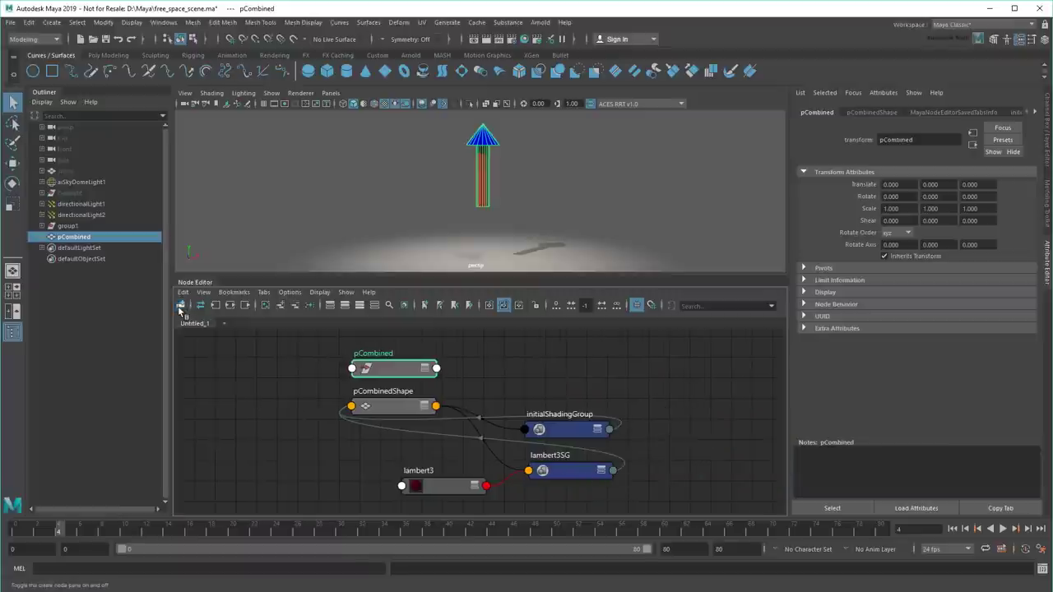
{"action": "key", "text": "Tab"}
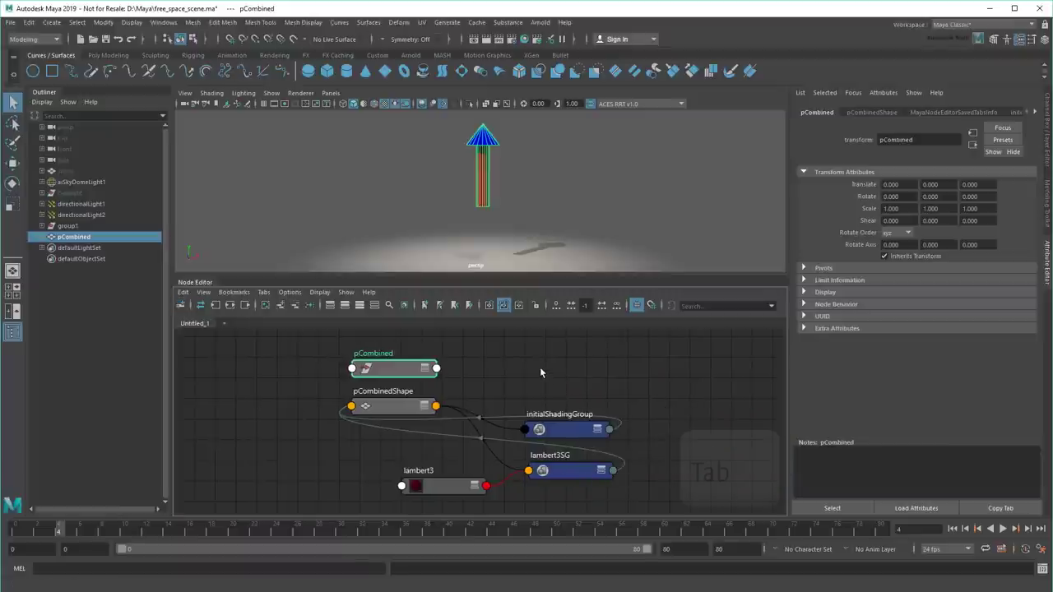
{"action": "key", "text": "Tab"}
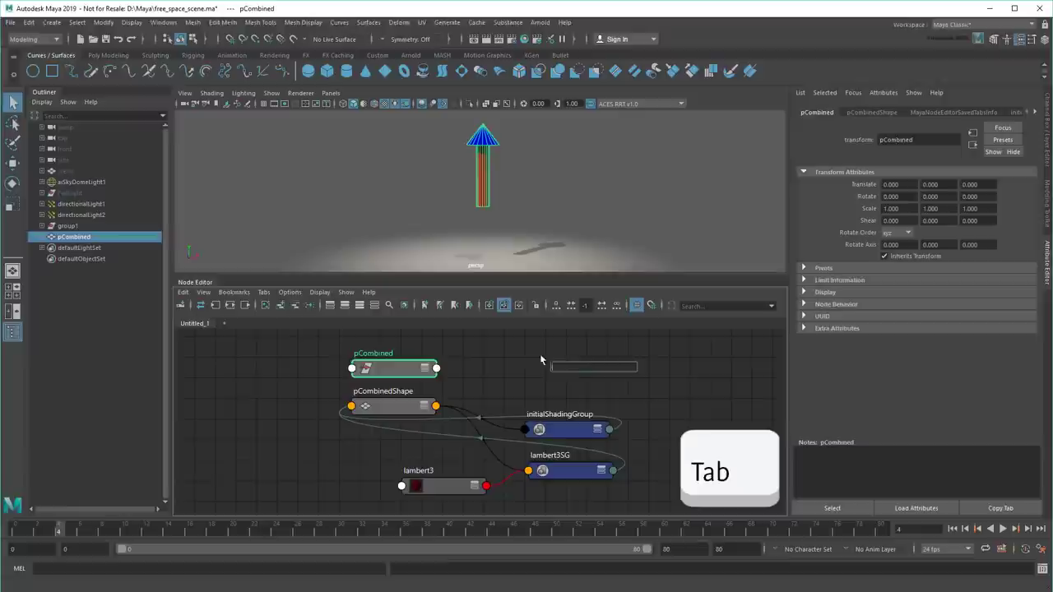
{"action": "type", "text": "mat"}
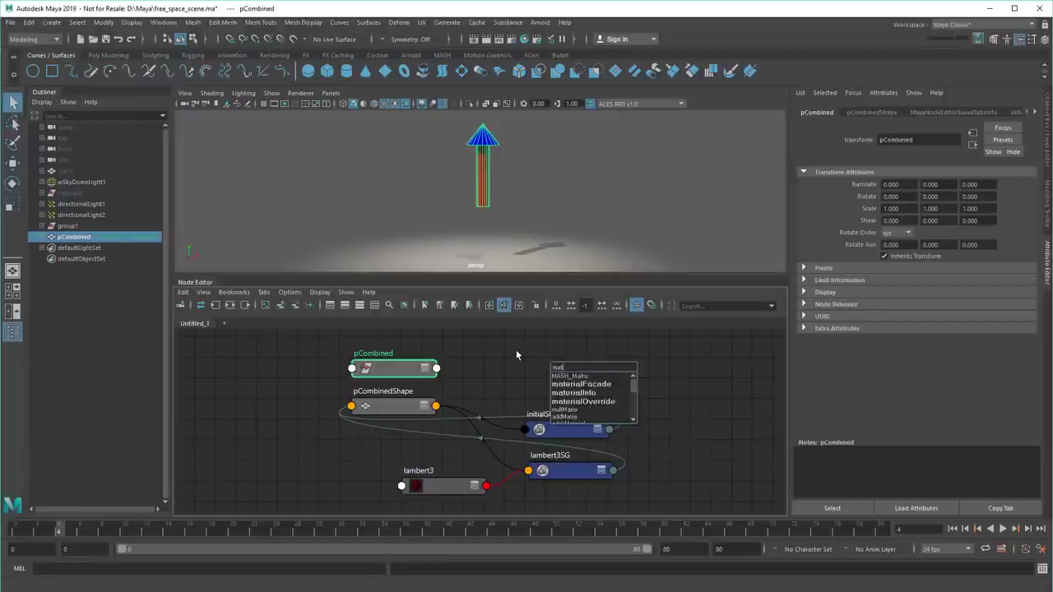
{"action": "left_click", "coordinate": [517, 354]}
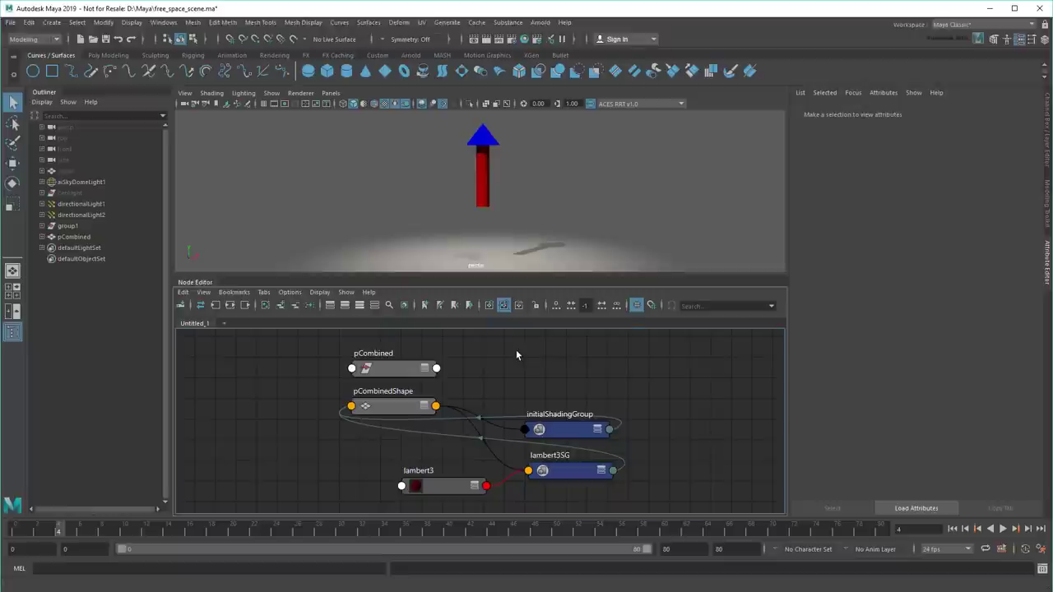
- Create a multiplyDivide node from the node creation panel, then hide the panel
{"action": "left_click", "coordinate": [181, 306]}
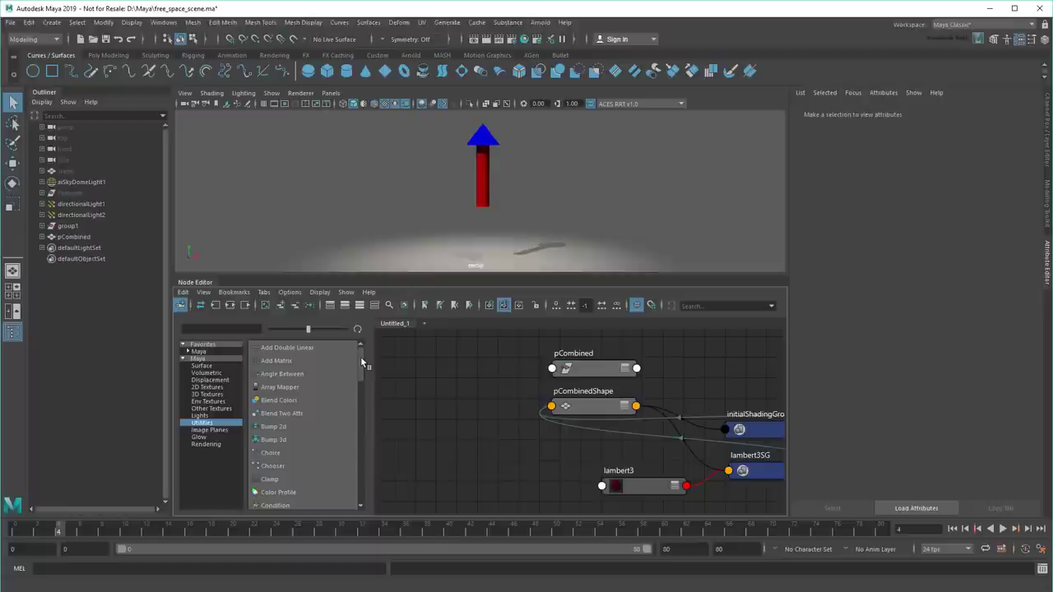
{"action": "left_click_drag", "start_coordinate": [360, 356], "coordinate": [371, 427]}
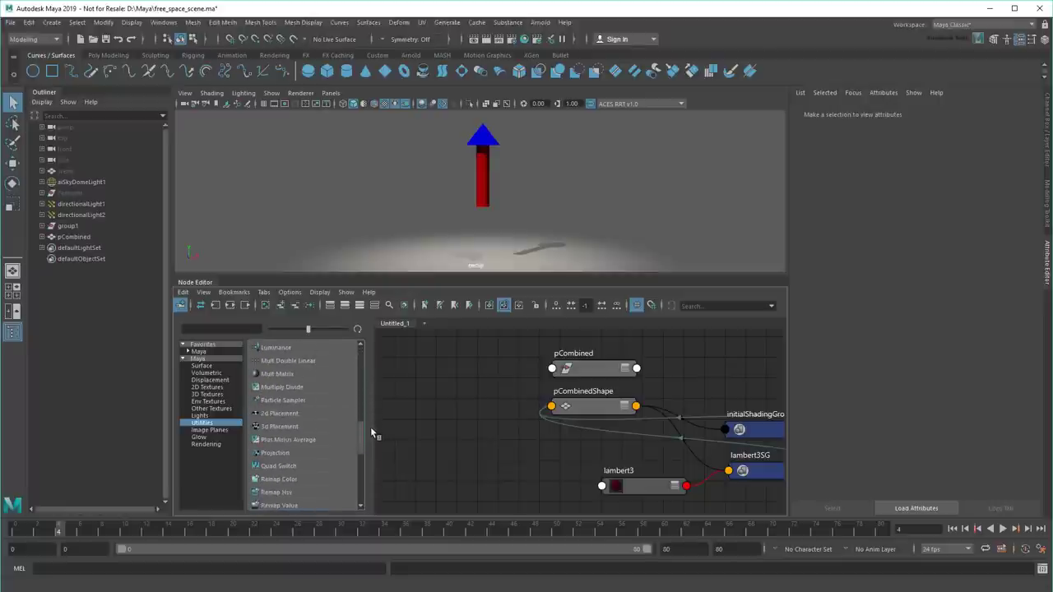
{"action": "left_click", "coordinate": [310, 385]}
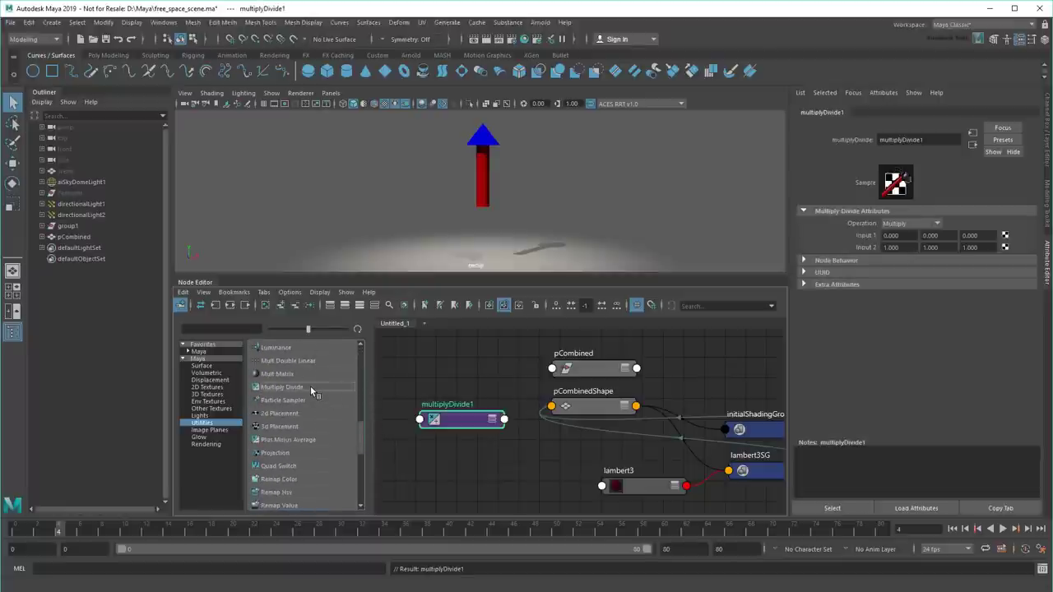
{"action": "left_click", "coordinate": [180, 305]}
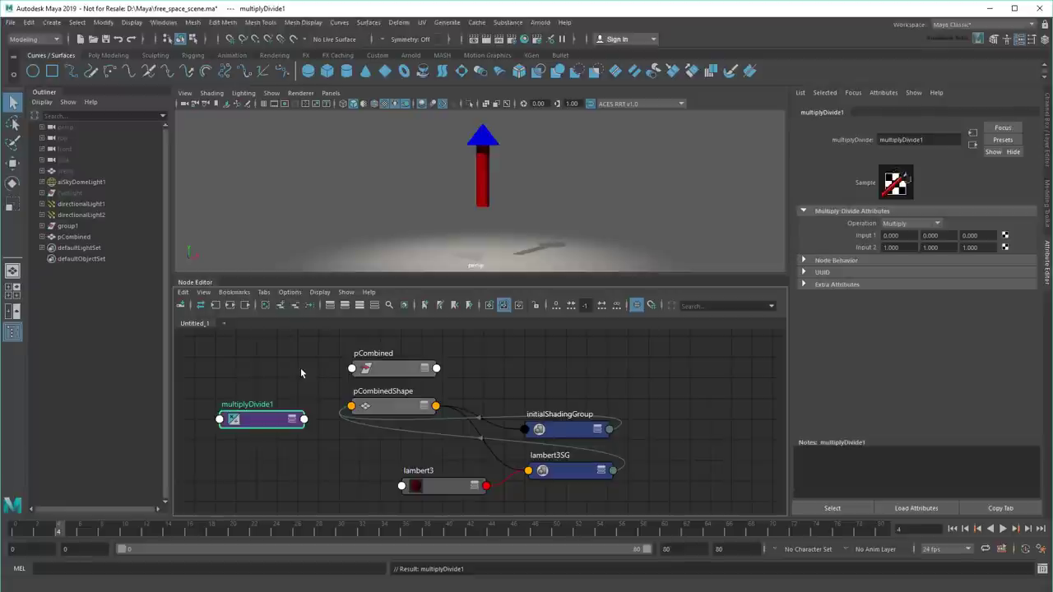
- Duplicate the pCombined arrow with Ctrl+D to make pCombined1
{"action": "left_click", "coordinate": [399, 369]}
{"action": "key", "text": "ctrl+d"}
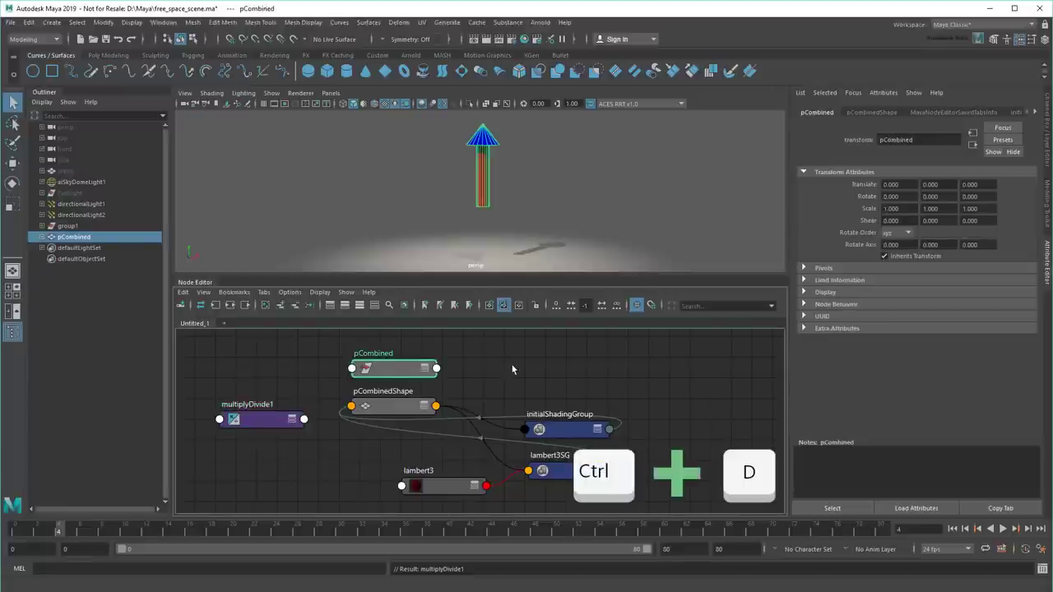
{"action": "scroll", "coordinate": [505, 372], "scroll_direction": "down", "scroll_amount": 4}
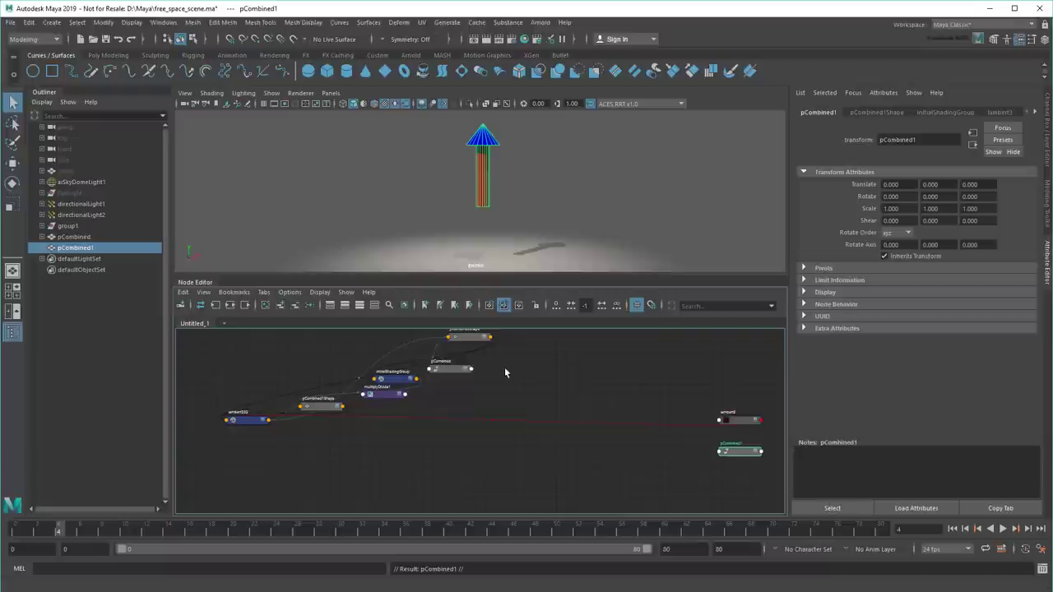
{"action": "middle_click_drag", "start_coordinate": [504, 367], "coordinate": [503, 393], "text": "alt"}
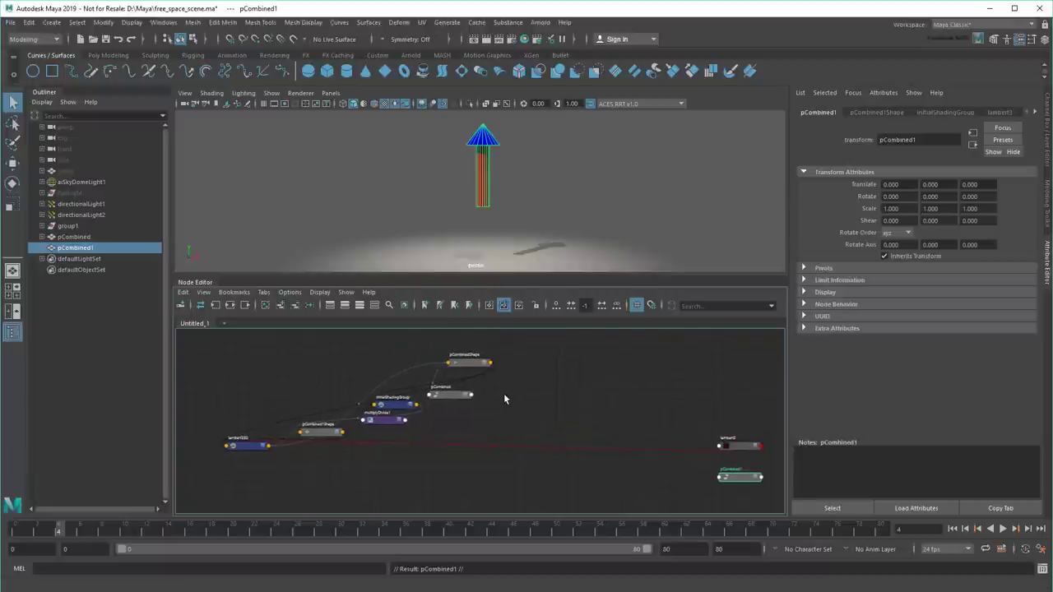
- Select pCombined, pCombined1 and multiplyDivide1 and graph their input and output connections
{"action": "left_click", "coordinate": [89, 237], "text": "shift"}
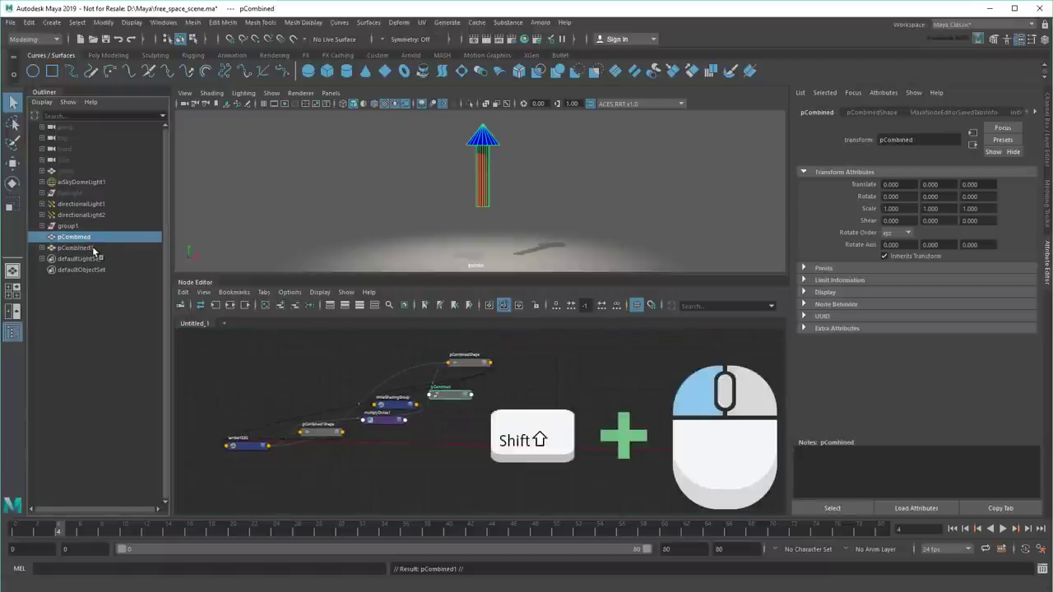
{"action": "left_click", "coordinate": [93, 248], "text": "shift"}
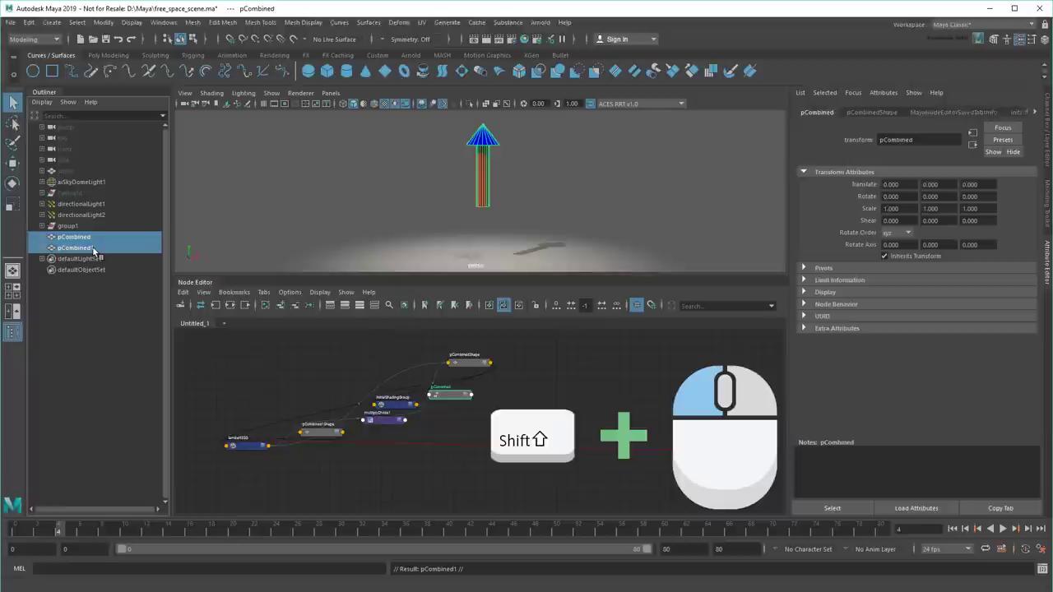
{"action": "left_click", "coordinate": [381, 421], "text": "shift"}
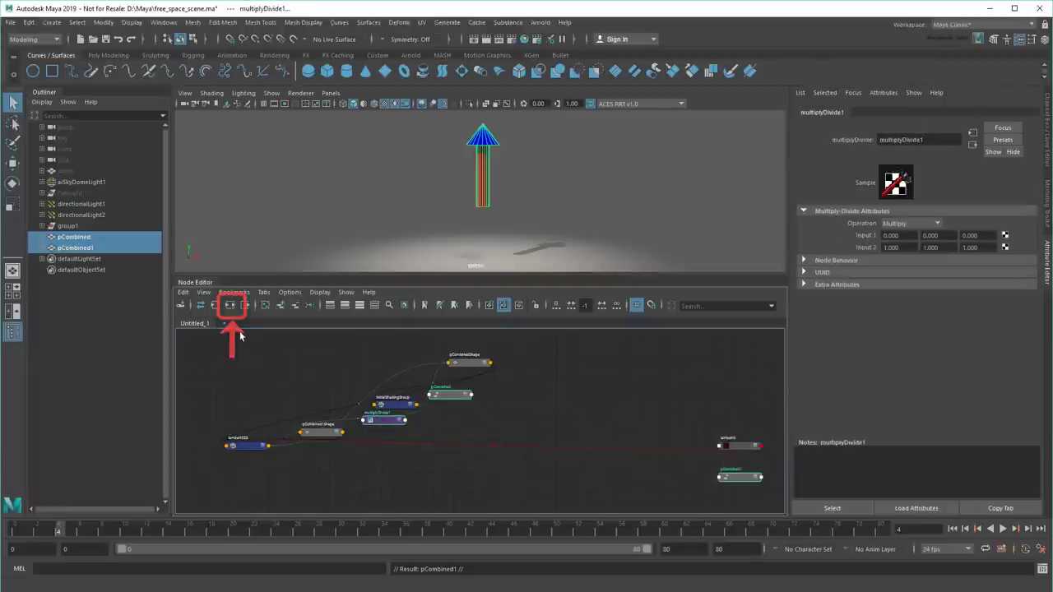
{"action": "left_click", "coordinate": [231, 306]}
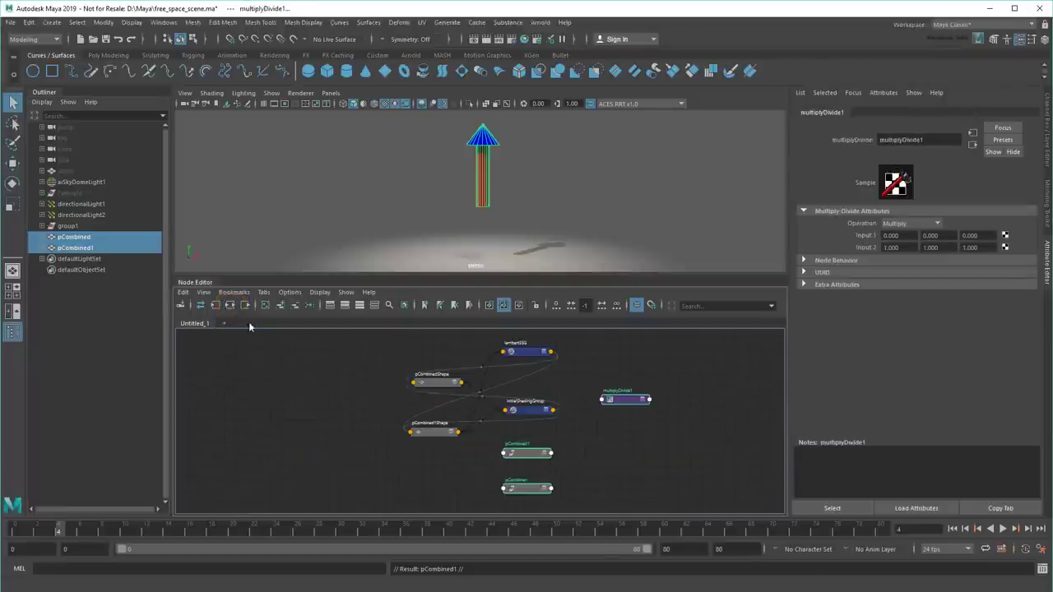
- Move the shading nodes left and line up pCombined, multiplyDivide1 and pCombined1
{"action": "left_click", "coordinate": [314, 371]}
{"action": "mouse_move", "coordinate": [385, 349]}
{"action": "left_mouse_down"}
{"action": "mouse_move", "coordinate": [566, 422]}
{"action": "mouse_move", "coordinate": [581, 440]}
{"action": "mouse_move", "coordinate": [378, 417]}
{"action": "left_mouse_up"}
{"action": "left_click_drag", "start_coordinate": [494, 438], "coordinate": [559, 495]}
{"action": "left_click_drag", "start_coordinate": [529, 463], "coordinate": [522, 390]}
{"action": "scroll", "coordinate": [557, 404], "scroll_direction": "up", "scroll_amount": 4}
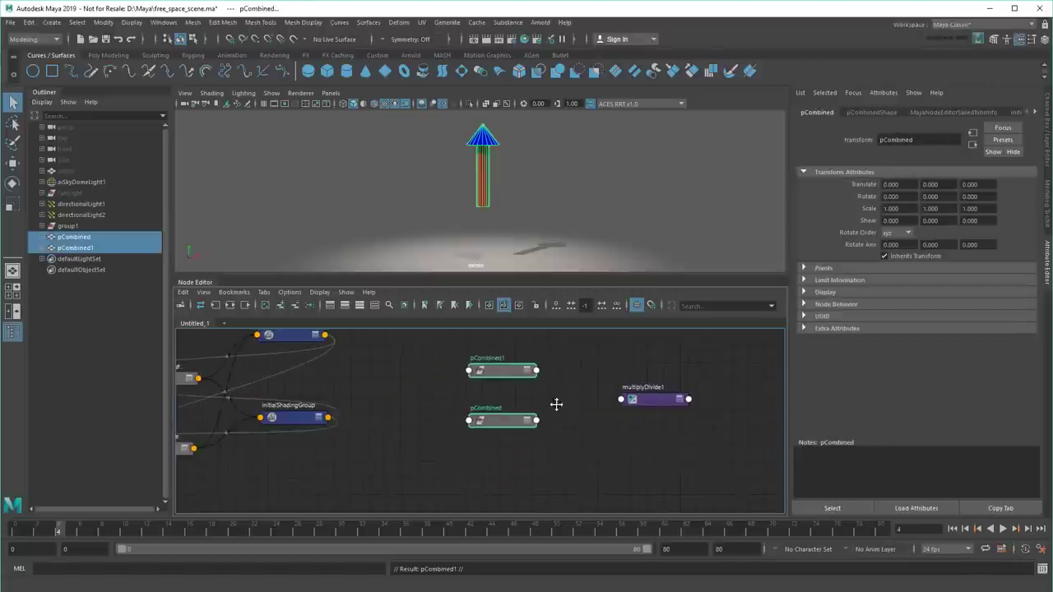
{"action": "left_click", "coordinate": [458, 399]}
{"action": "left_click_drag", "start_coordinate": [458, 399], "coordinate": [729, 426]}
{"action": "left_click_drag", "start_coordinate": [419, 447], "coordinate": [441, 429]}
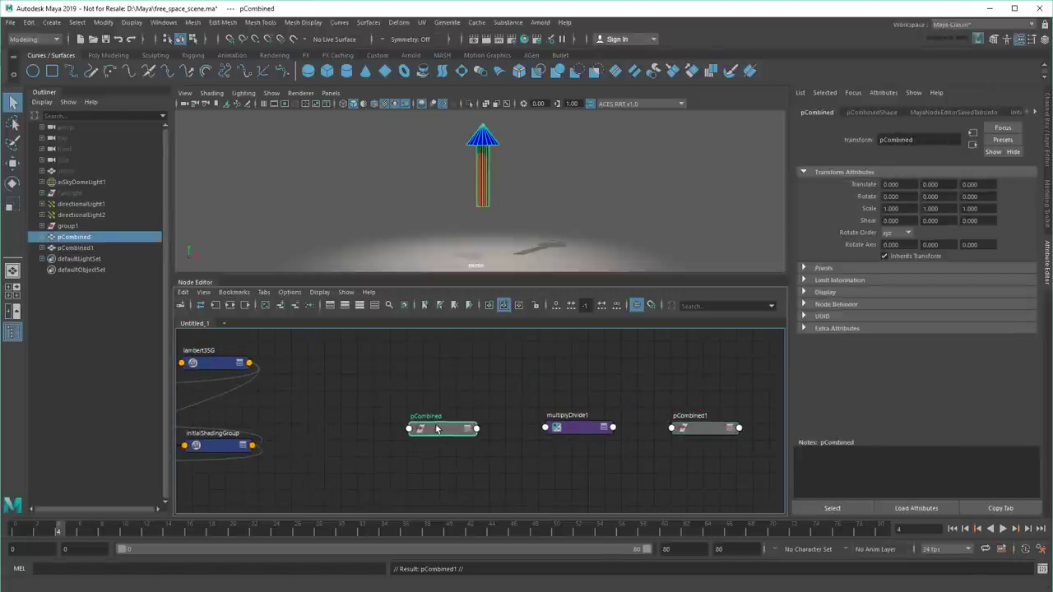
{"action": "key", "text": "a"}
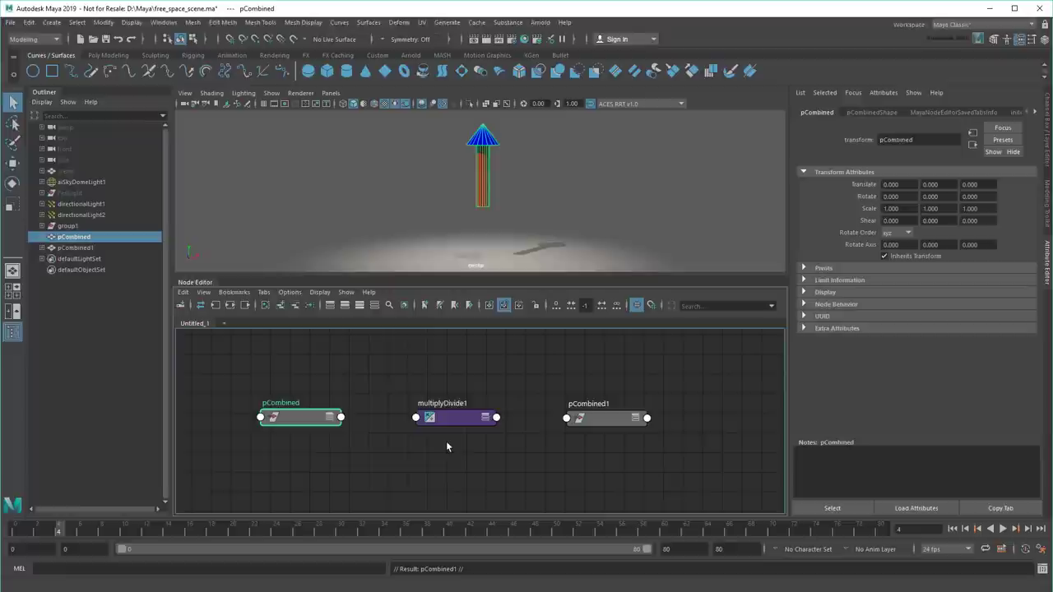
- Expand the three nodes and connect pCombined's Rotate to multiplyDivide1's Input 1
{"action": "left_click", "coordinate": [329, 417]}
{"action": "left_click", "coordinate": [486, 418]}
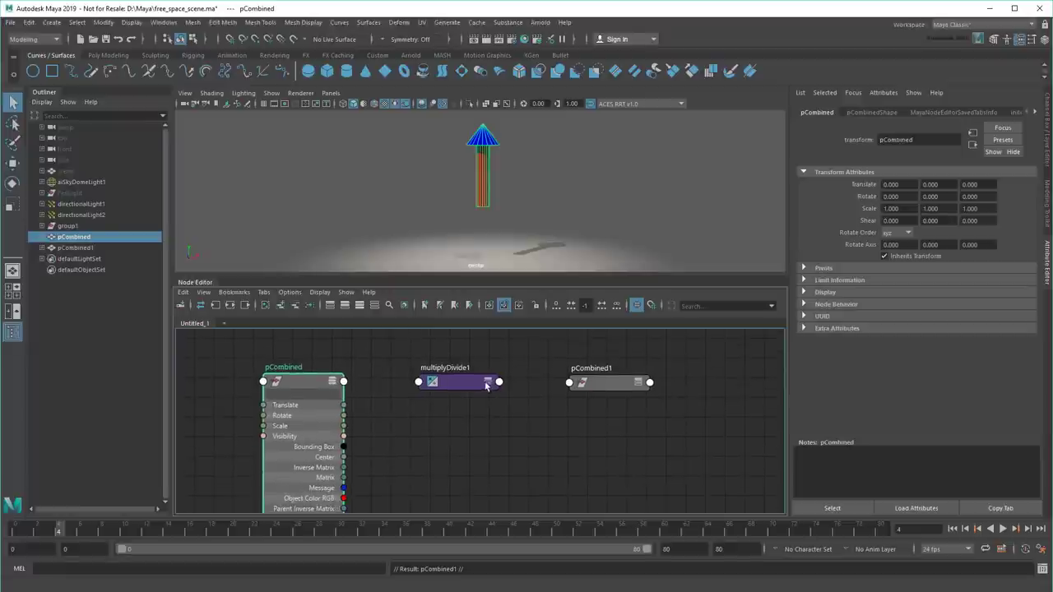
{"action": "left_click", "coordinate": [491, 383]}
{"action": "left_click", "coordinate": [638, 382]}
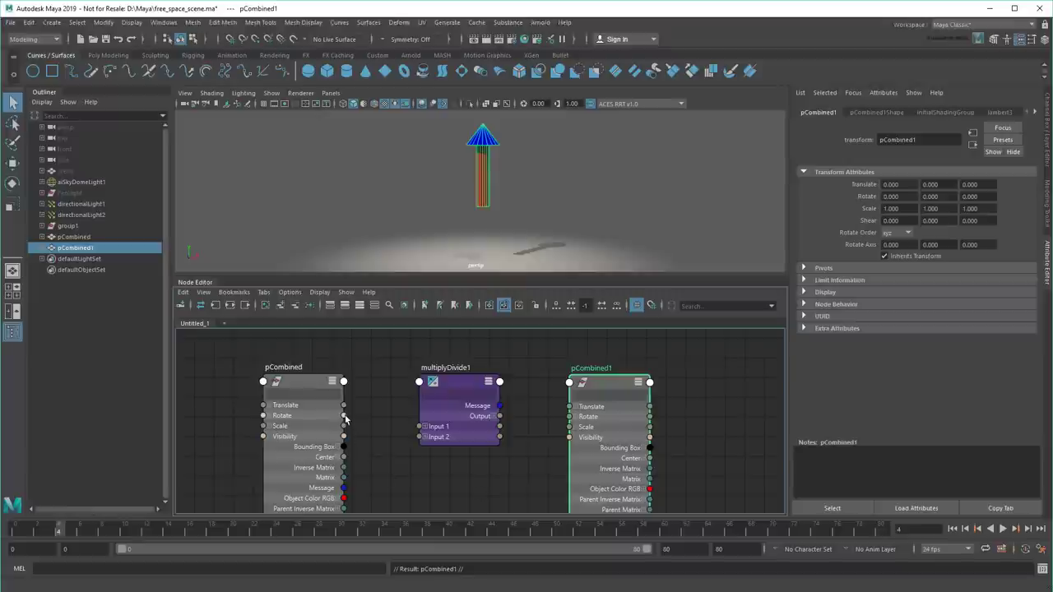
{"action": "left_click_drag", "start_coordinate": [346, 420], "coordinate": [421, 426]}
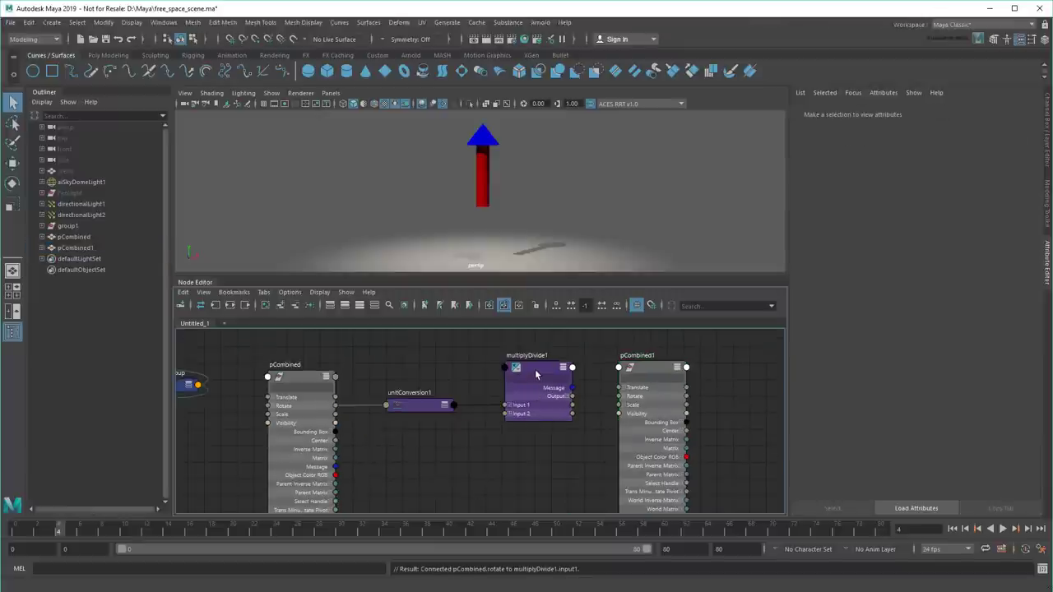
- Review multiplyDivide1's attributes in the Attribute Editor, confirming the Multiply operation
{"action": "left_click", "coordinate": [323, 380]}
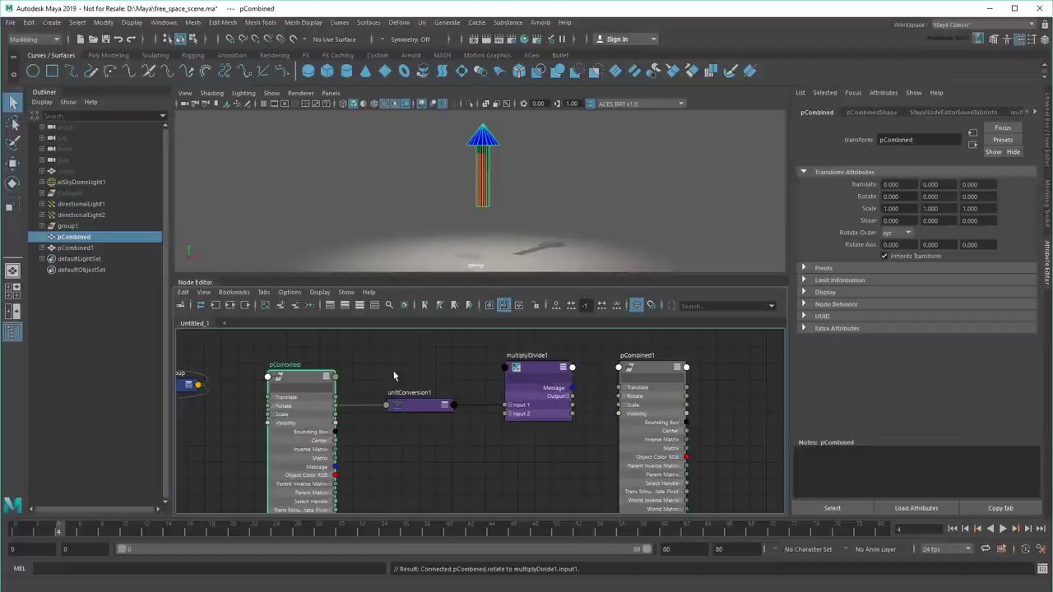
{"action": "left_click", "coordinate": [876, 112]}
{"action": "left_click", "coordinate": [918, 113]}
{"action": "left_click", "coordinate": [1011, 114]}
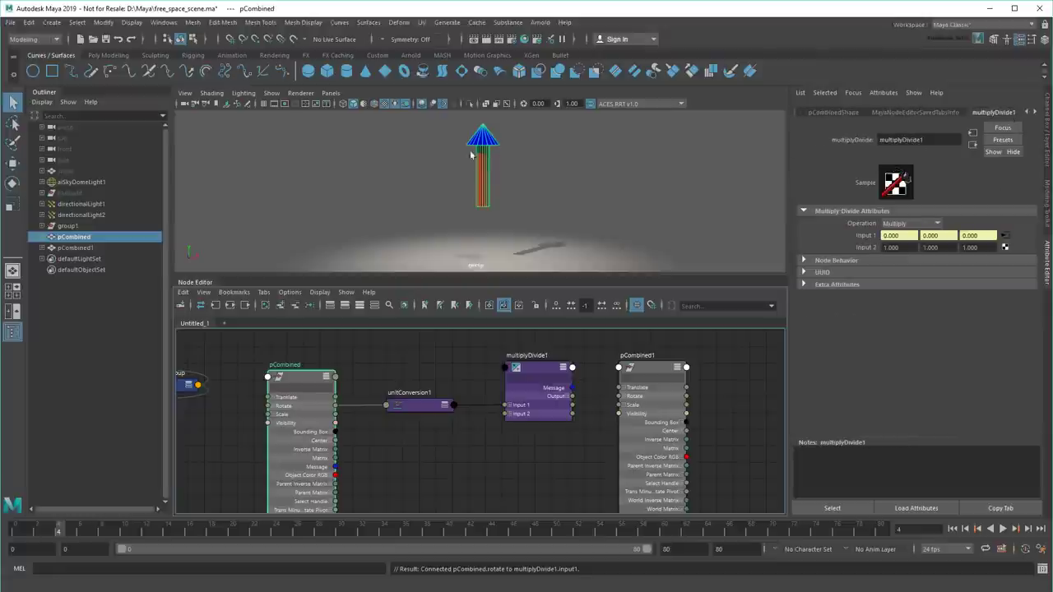
- Test-rotate the arrow to confirm multiplyDivide1's Input 1 updates, then undo the rotation
{"action": "key", "text": "e"}
{"action": "left_click_drag", "start_coordinate": [491, 183], "coordinate": [525, 252]}
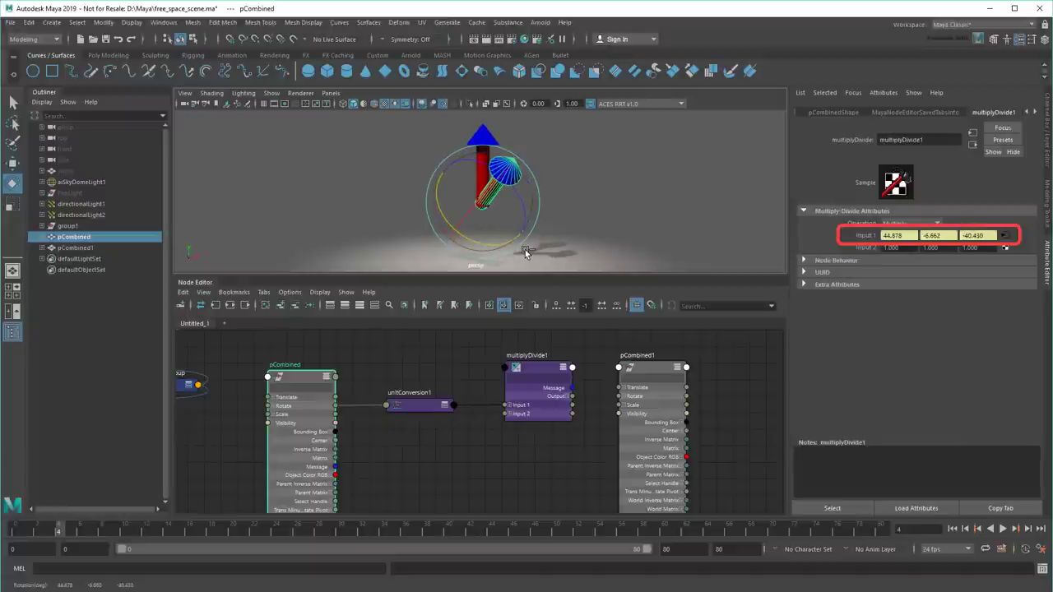
{"action": "key", "text": "ctrl+z"}
{"action": "key", "text": "ctrl+z"}
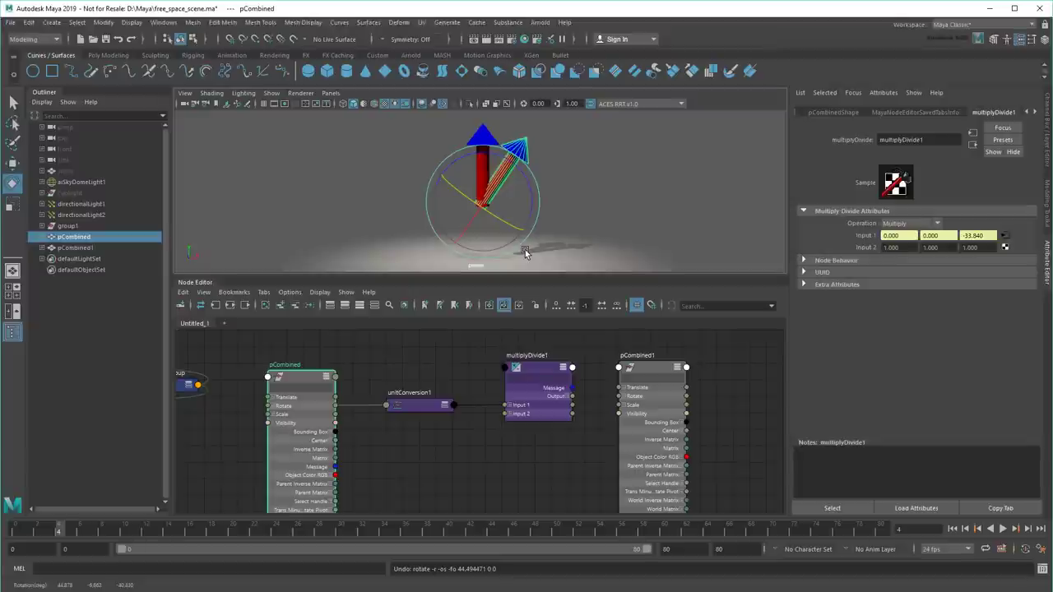
- Set Input 2 Z to 12 and the operation to Divide, then wire Output to pCombined1 Rotate
{"action": "left_click", "coordinate": [972, 247]}
{"action": "type", "text": "12"}
{"action": "key", "text": "Return"}
{"action": "left_click", "coordinate": [905, 223]}
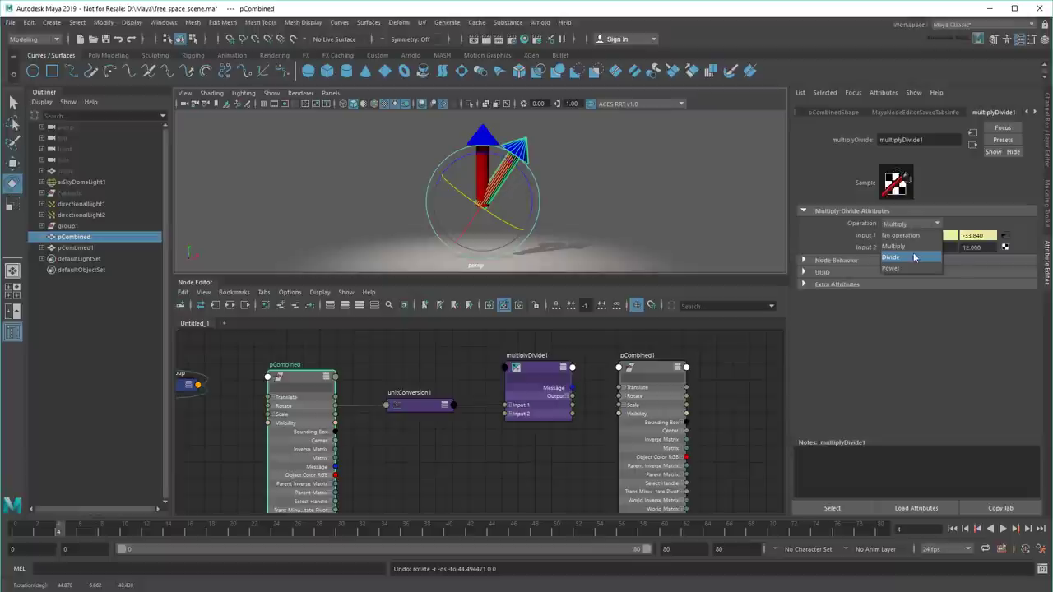
{"action": "left_click", "coordinate": [913, 257]}
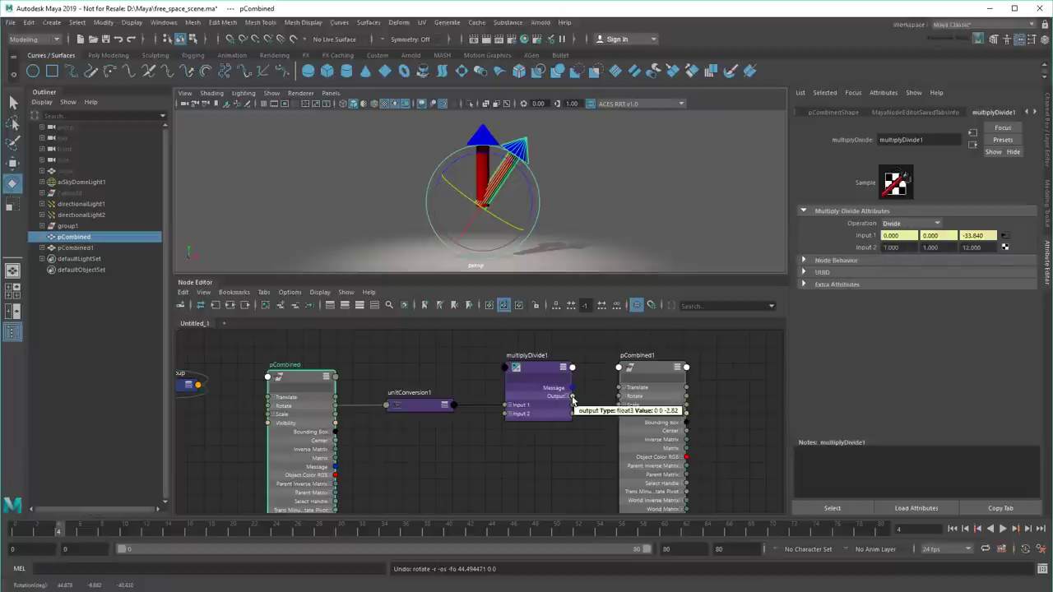
{"action": "left_click_drag", "start_coordinate": [573, 398], "coordinate": [623, 400]}
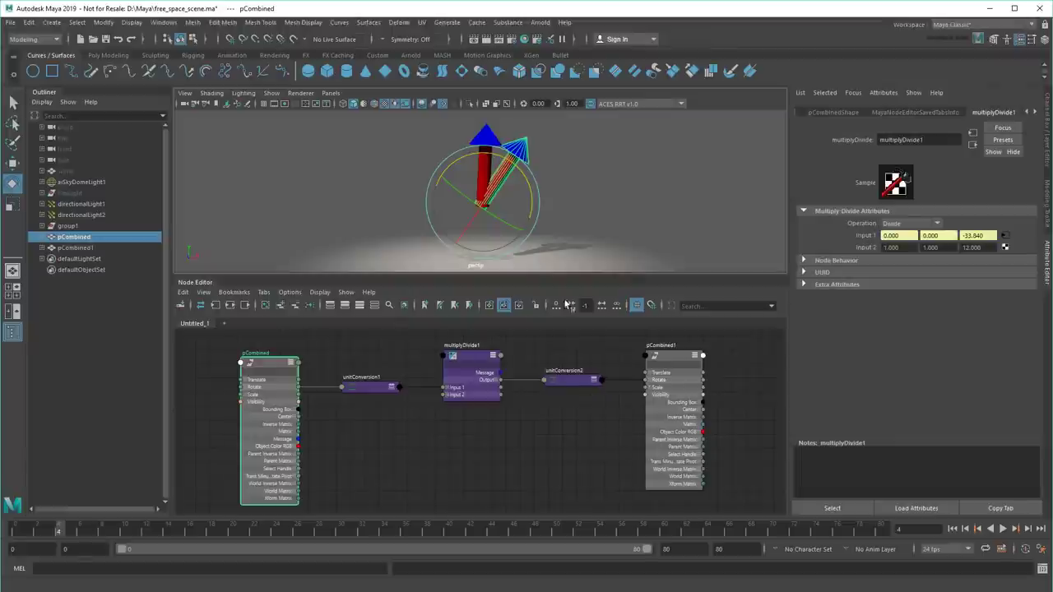
- Shrink pCombined1 to about three-quarters size and spin pCombined to Rotate Z -1449.222
{"action": "left_click", "coordinate": [671, 411]}
{"action": "key", "text": "r"}
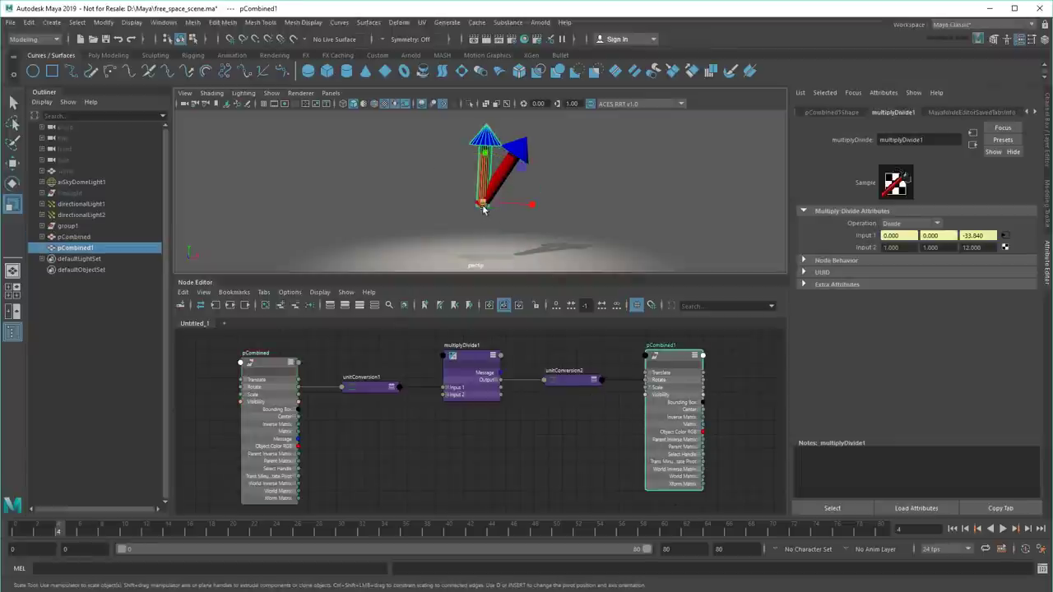
{"action": "left_click_drag", "start_coordinate": [482, 203], "coordinate": [465, 211]}
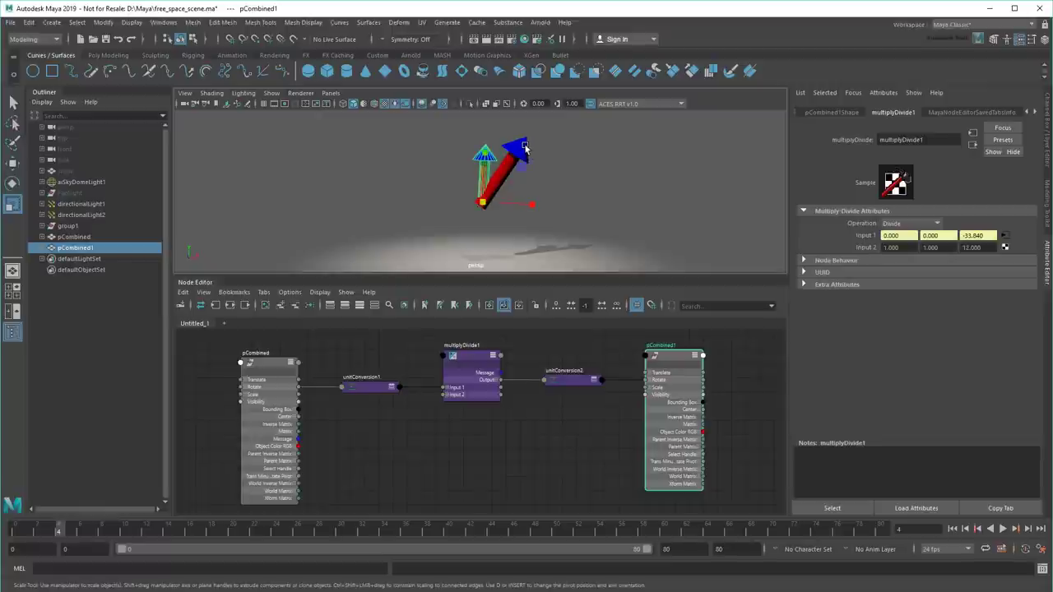
{"action": "left_click", "coordinate": [526, 161]}
{"action": "key", "text": "e"}
{"action": "left_click_drag", "start_coordinate": [523, 175], "coordinate": [496, 140]}
- Deselect everything and collapse the pCombined, multiplyDivide1 and pCombined1 nodes in the Node Editor
{"action": "key", "text": "q"}
{"action": "left_click", "coordinate": [564, 447]}
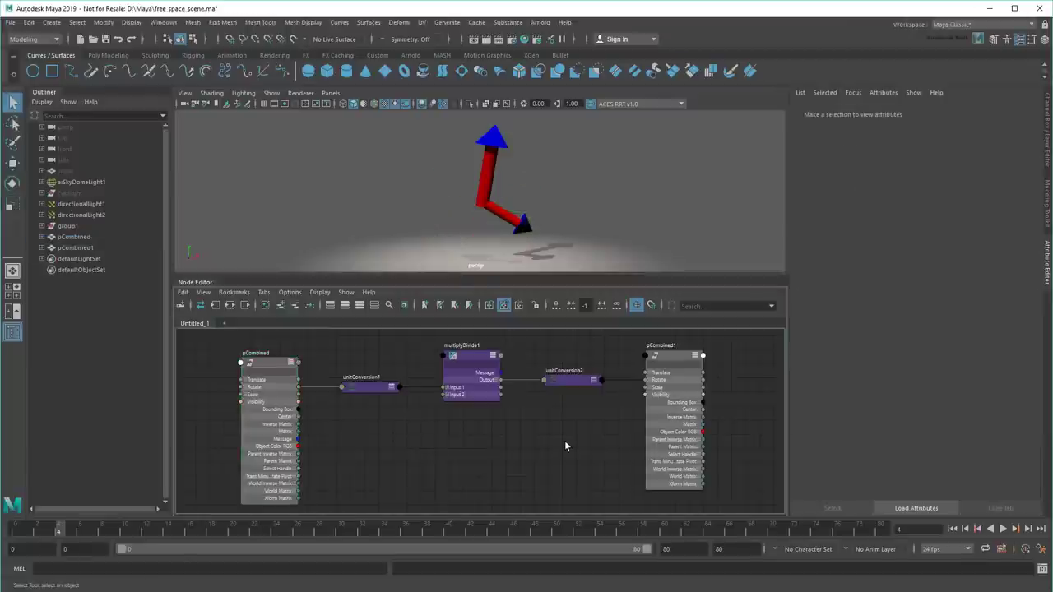
{"action": "left_click", "coordinate": [291, 363]}
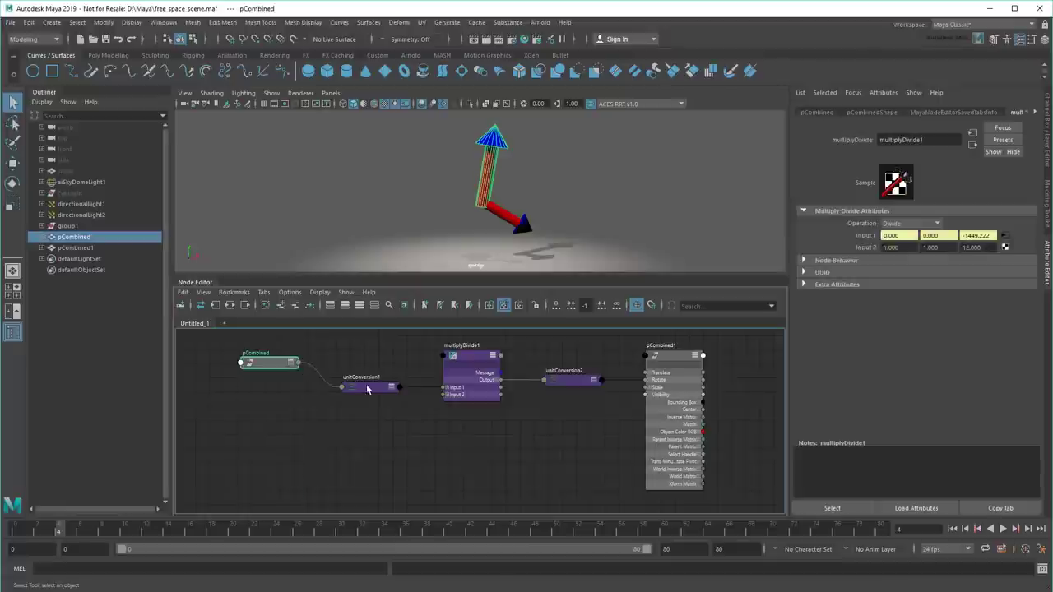
{"action": "left_click", "coordinate": [494, 356]}
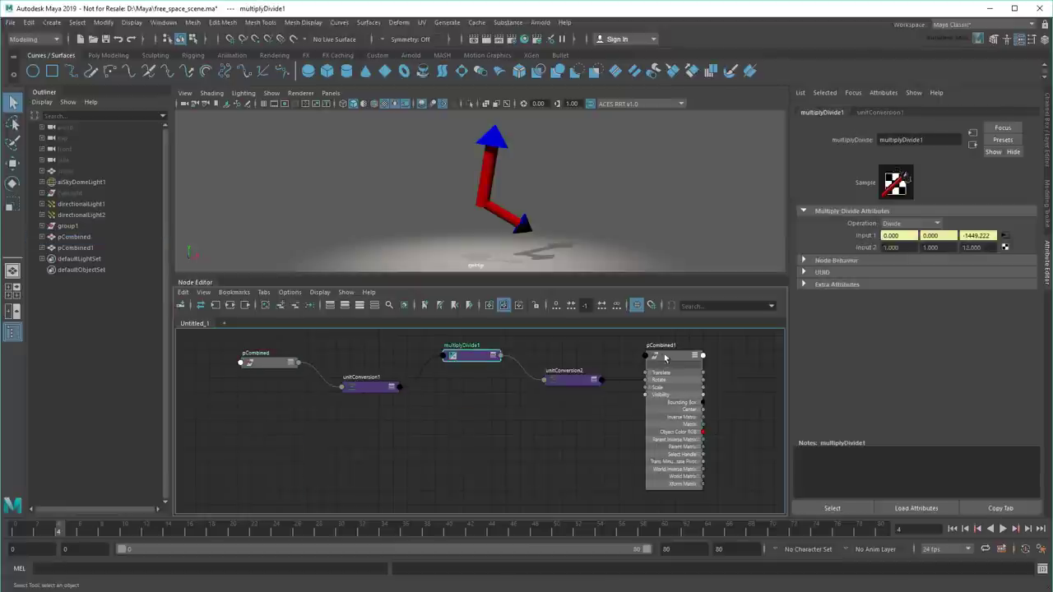
{"action": "left_click", "coordinate": [695, 356]}
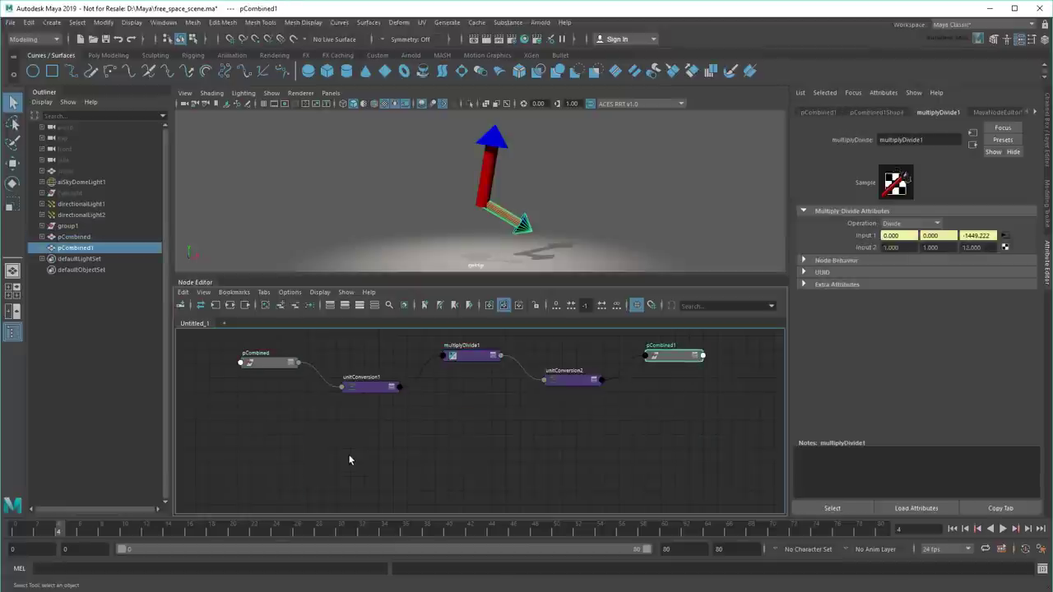